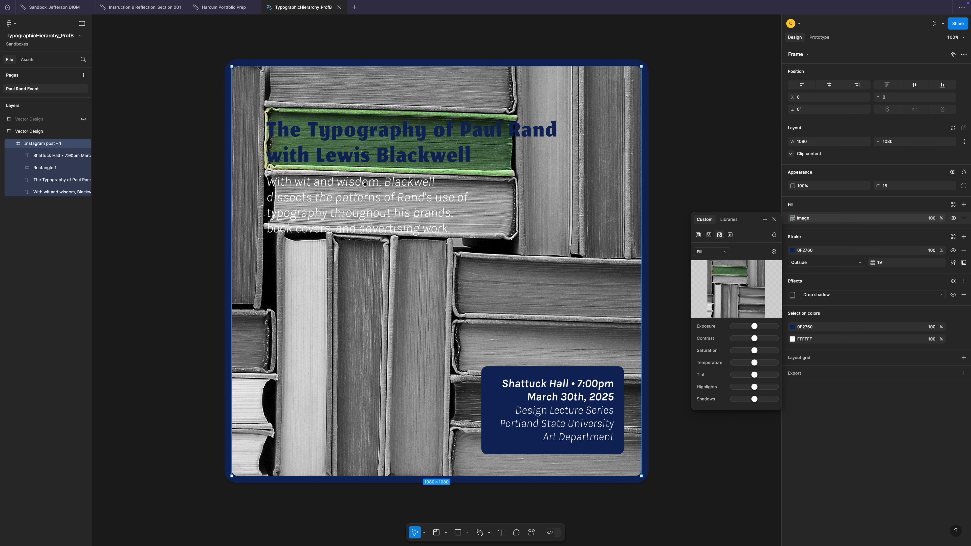
# Step: Shift the post frame to about X -5, Y -32 and move the description paragraph onto the horizontal books above the event details box
pyautogui.moveTo(359, 181); pyautogui.dragTo(359, 144)
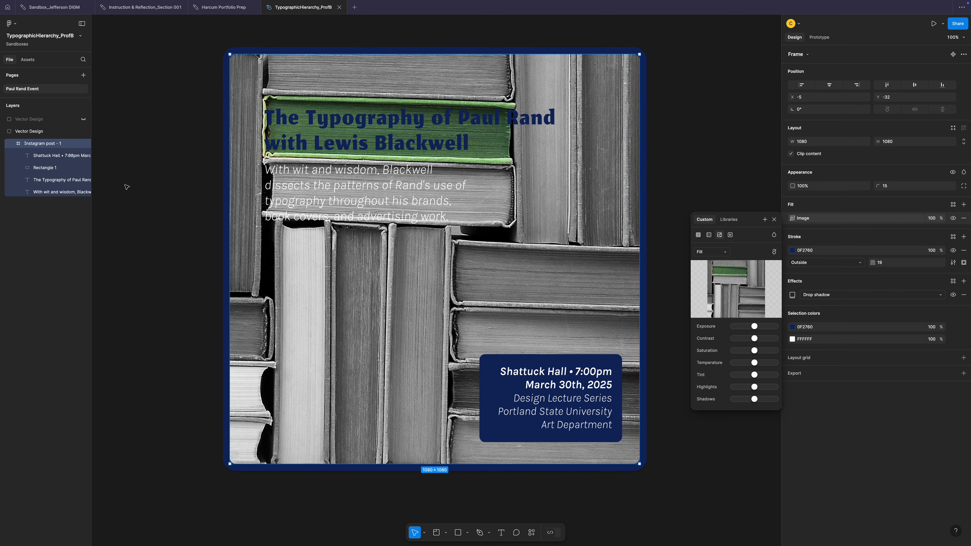
pyautogui.click(67, 223)
pyautogui.click(57, 131)
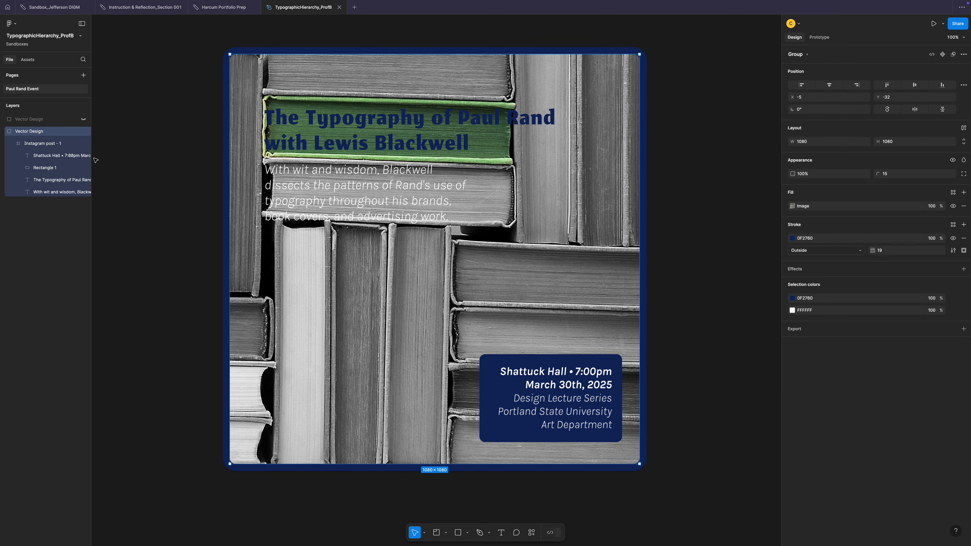
pyautogui.click(58, 155)
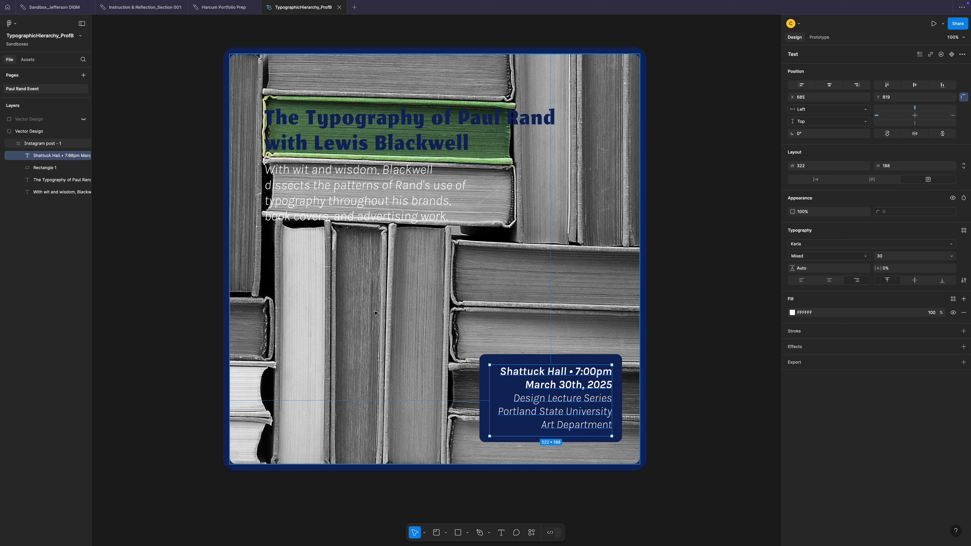
pyautogui.click(48, 196)
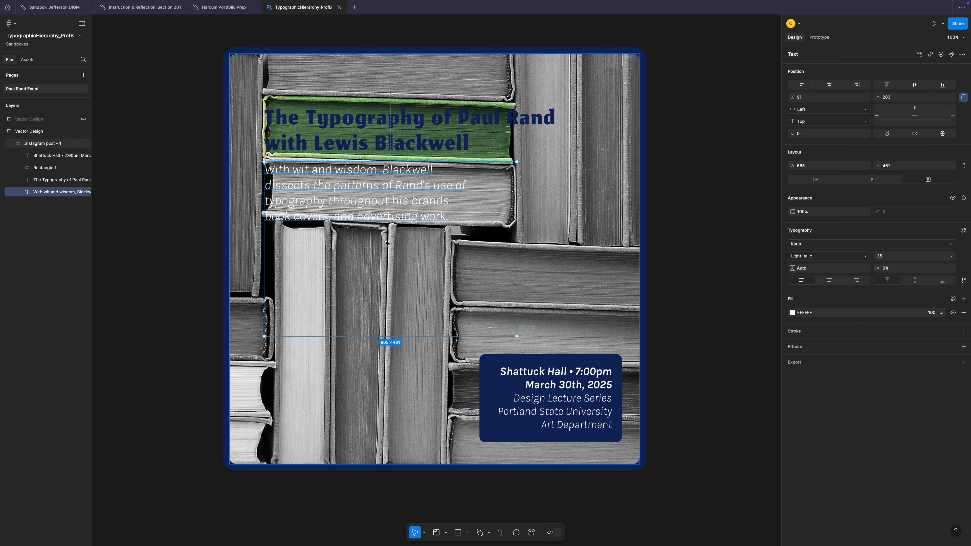
pyautogui.moveTo(363, 216); pyautogui.dragTo(558, 291)
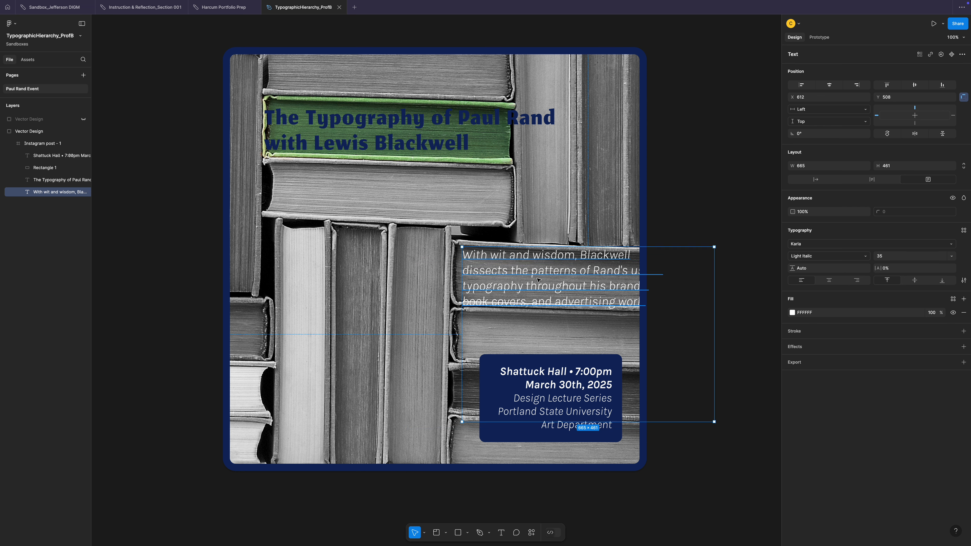
# Step: Copy the words "The Typography of" from the title text block and remove them there
pyautogui.click(424, 139)
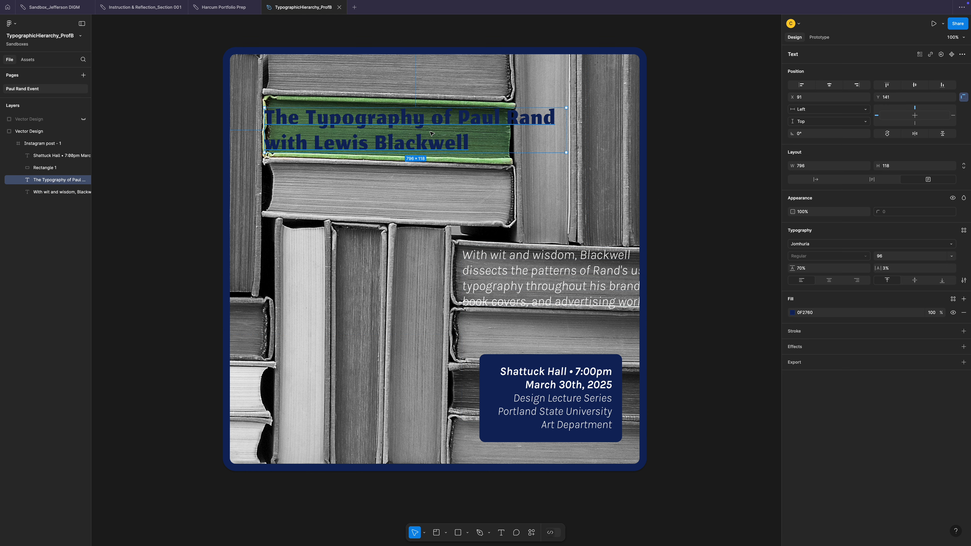
pyautogui.doubleClick(412, 120)
pyautogui.click(391, 126)
pyautogui.moveTo(266, 143); pyautogui.dragTo(471, 145)
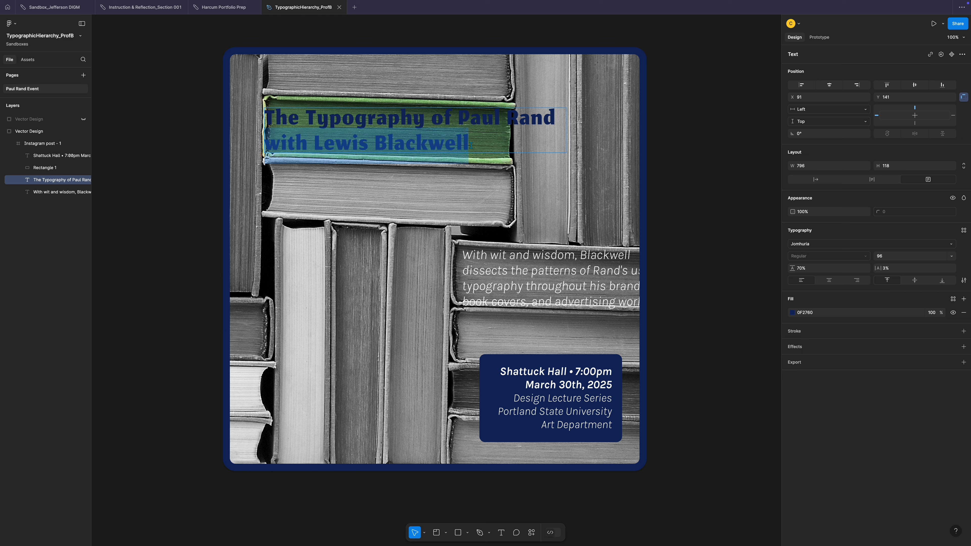
pyautogui.moveTo(452, 122); pyautogui.dragTo(267, 118)
pyautogui.hotkey('ctrl', 'c')
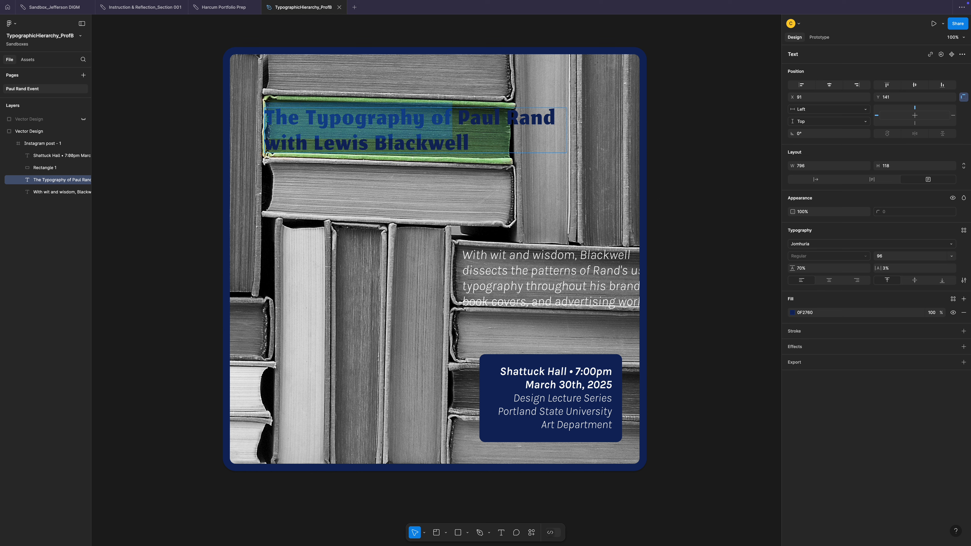
pyautogui.press('BackSpace')
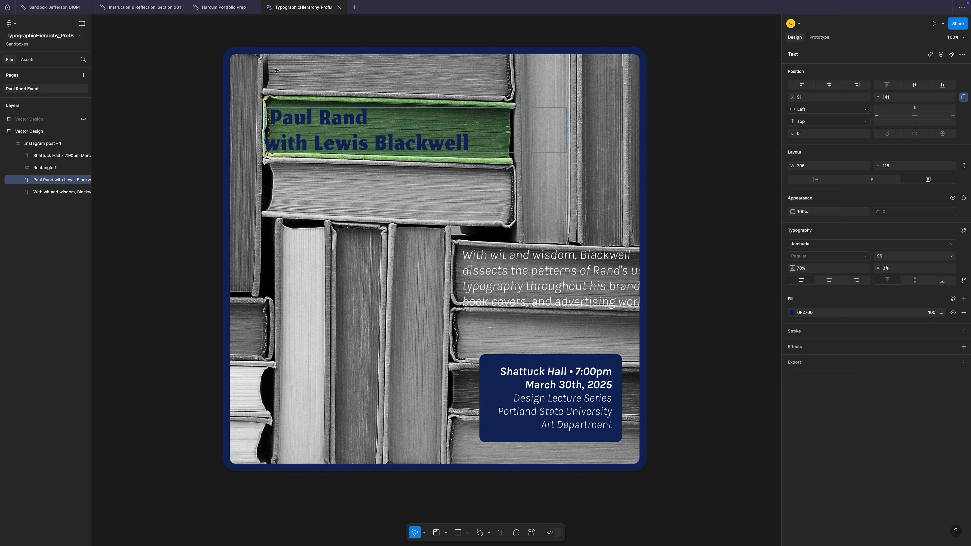
# Step: Create a separate text box about 572 × 119 over the top book and paste "The Typography of" into it
pyautogui.press('Return')
pyautogui.moveTo(273, 56); pyautogui.dragTo(490, 99)
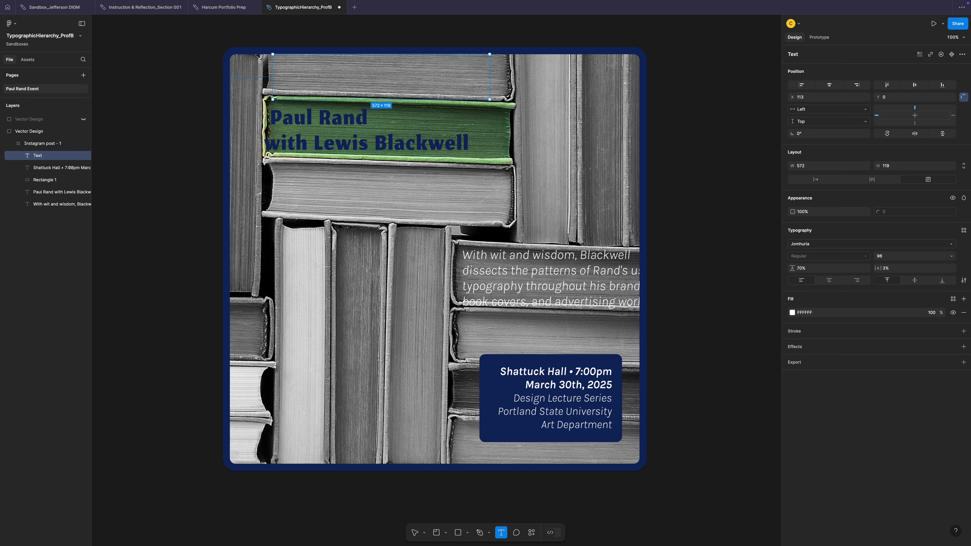
pyautogui.hotkey('ctrl', 'v')
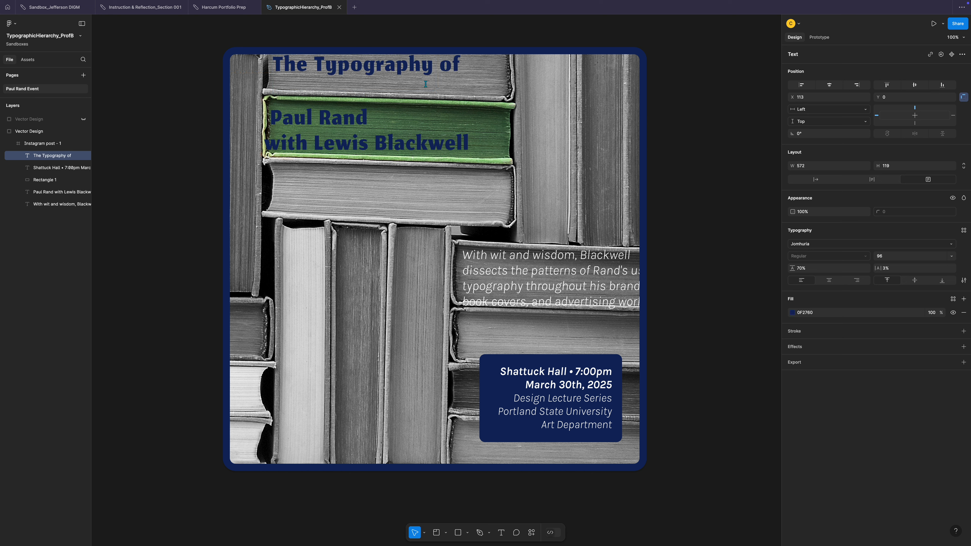
pyautogui.press('Escape')
# Step: Fit the "The Typography of" text to the top book's spine with a tilt of about -1.29° and set its fill to 1E1E1E
pyautogui.moveTo(312, 69); pyautogui.dragTo(313, 82)
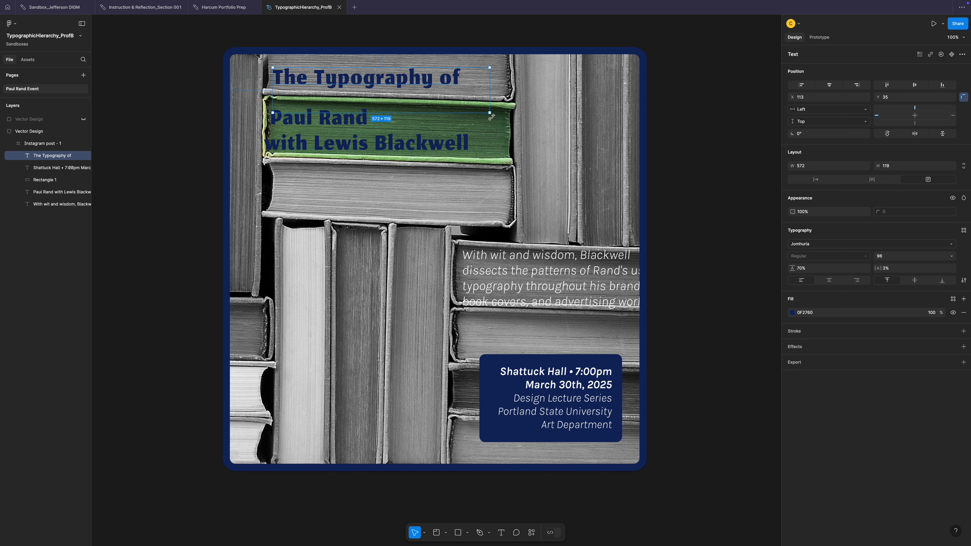
pyautogui.moveTo(491, 117); pyautogui.dragTo(491, 120)
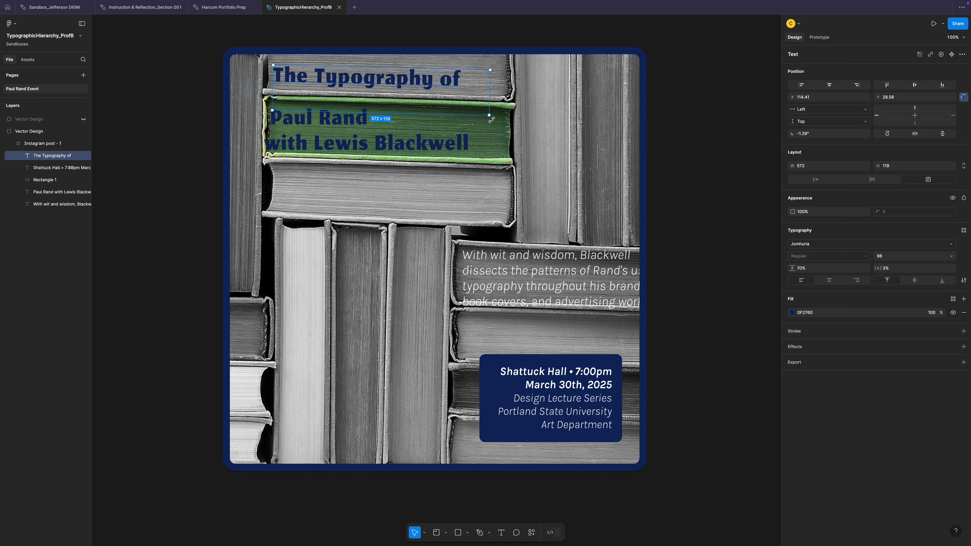
pyautogui.moveTo(396, 79); pyautogui.dragTo(399, 81)
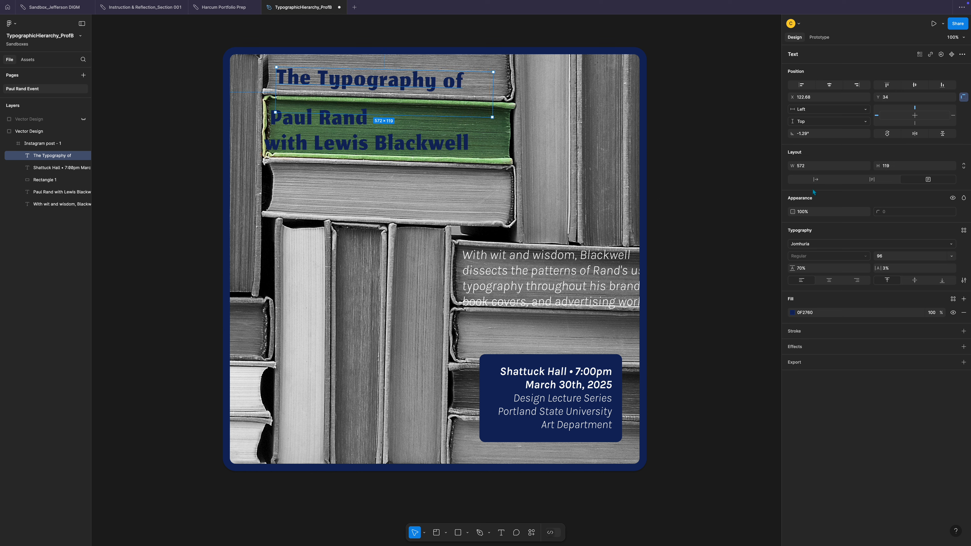
pyautogui.click(792, 313)
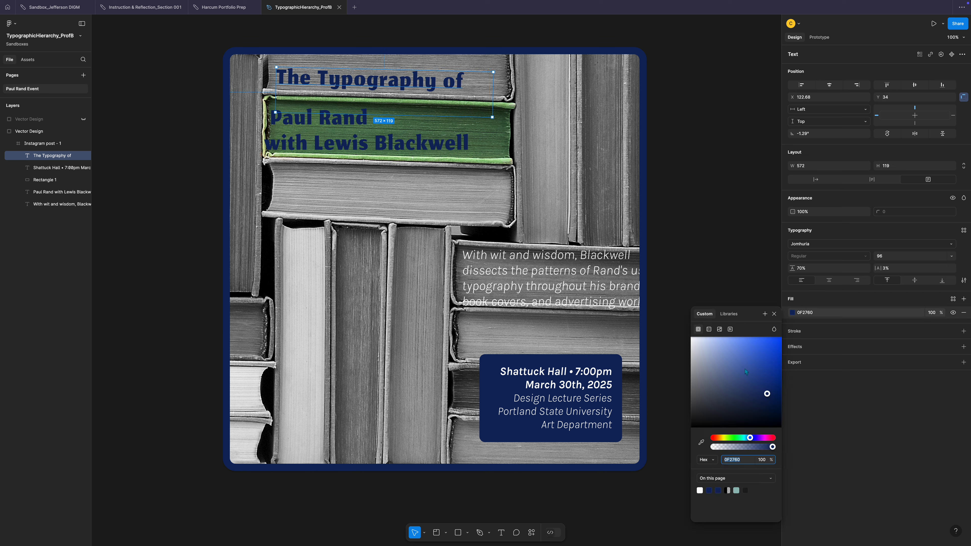
pyautogui.click(749, 489)
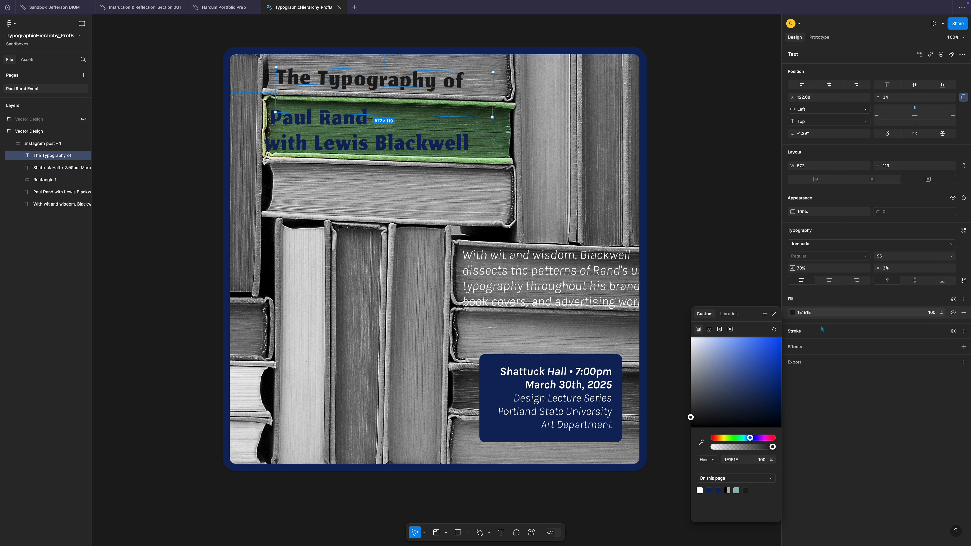
# Step: Delete the words "Paul Rand" from the title text block, leaving only "with Lewis Blackwell"
pyautogui.click(352, 147)
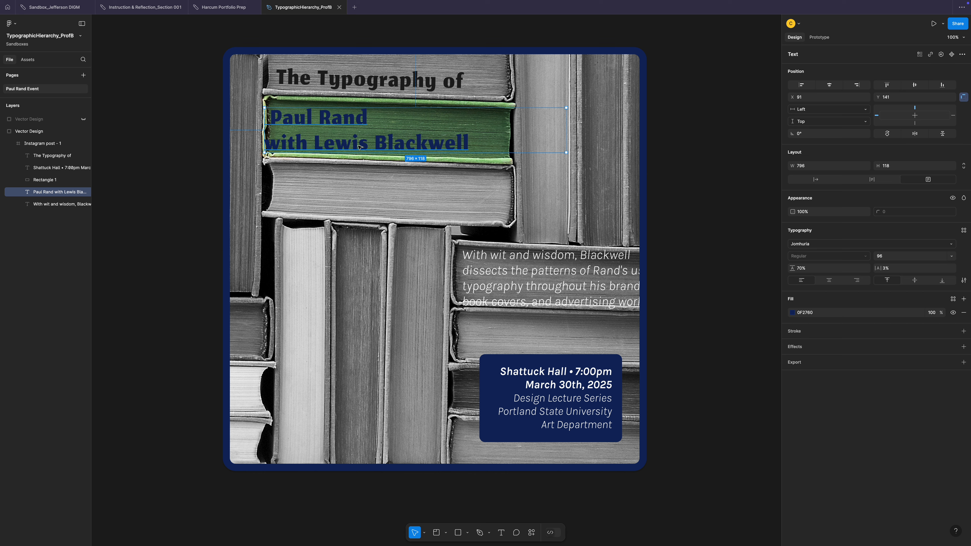
pyautogui.doubleClick(342, 147)
pyautogui.click(366, 119)
pyautogui.moveTo(366, 119); pyautogui.dragTo(251, 116)
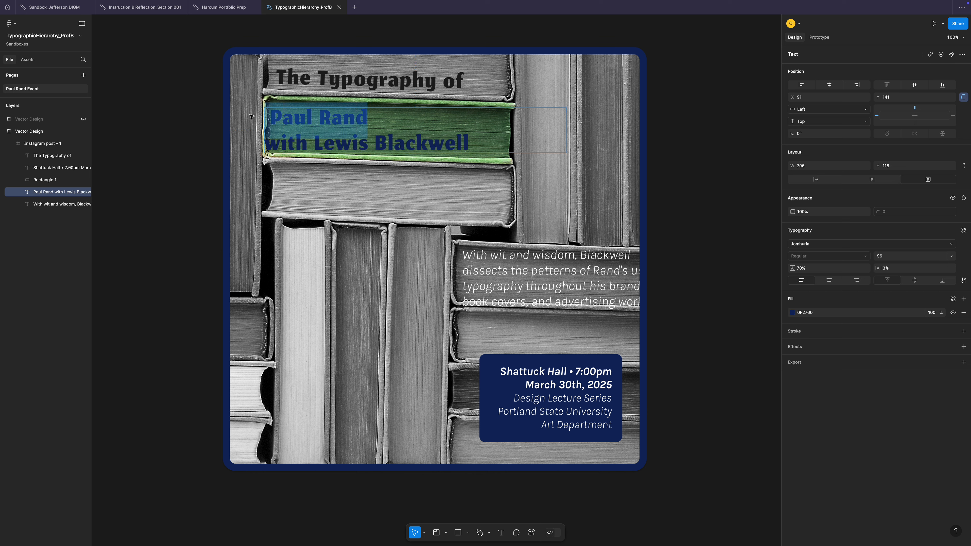
pyautogui.press('BackSpace')
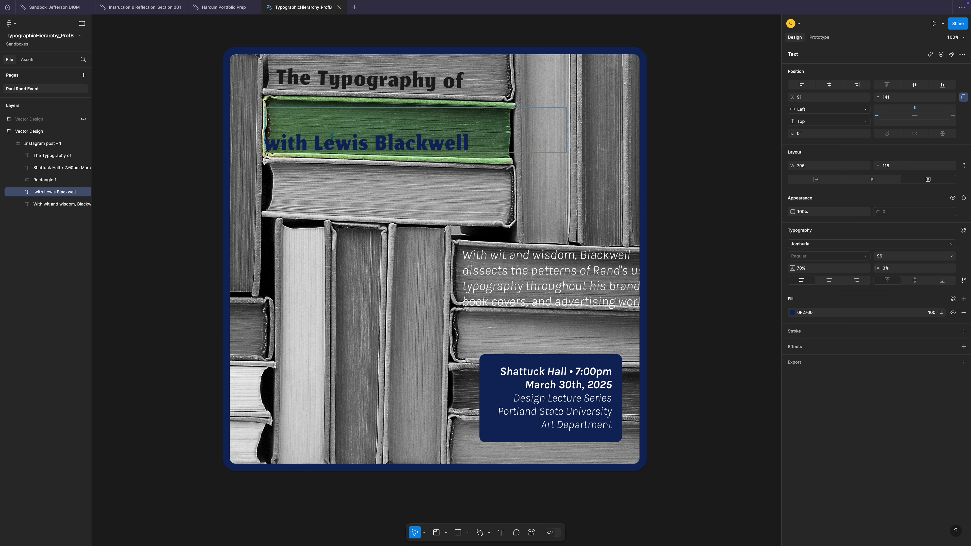
pyautogui.press('Escape')
# Step: Fit the "with Lewis Blackwell" text to the book below the green one with a tilt of about -1.88° and set its fill to 1E1E1E
pyautogui.moveTo(338, 151); pyautogui.dragTo(359, 202)
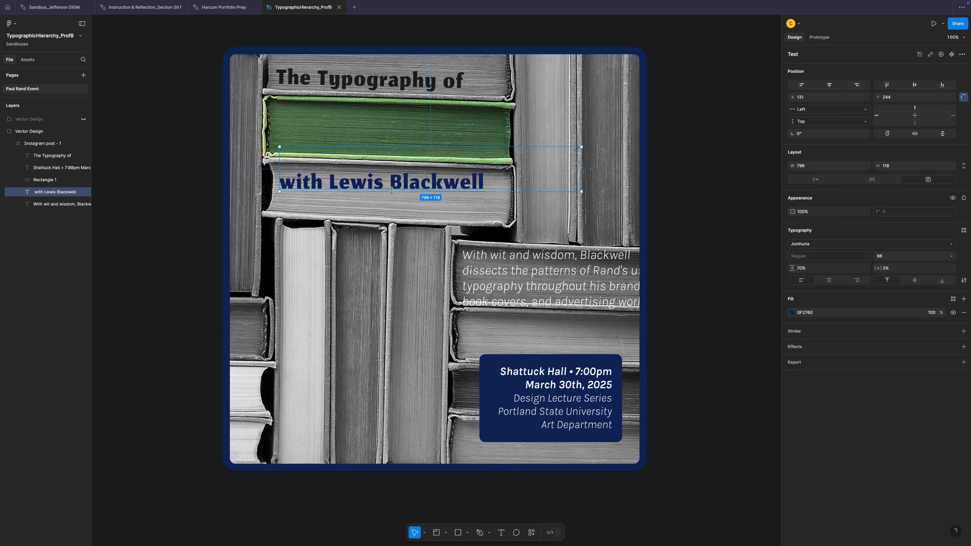
pyautogui.moveTo(586, 195); pyautogui.dragTo(586, 199)
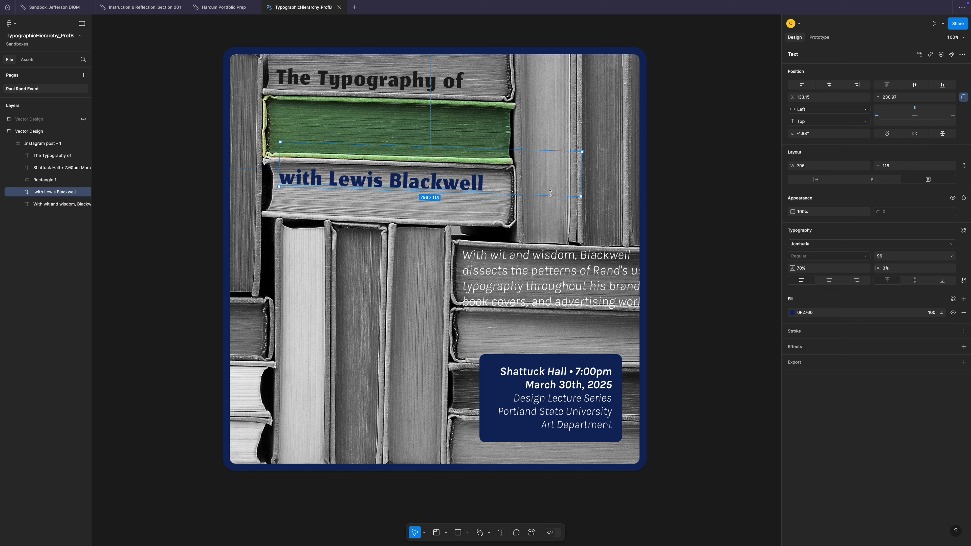
pyautogui.moveTo(418, 188); pyautogui.dragTo(422, 200)
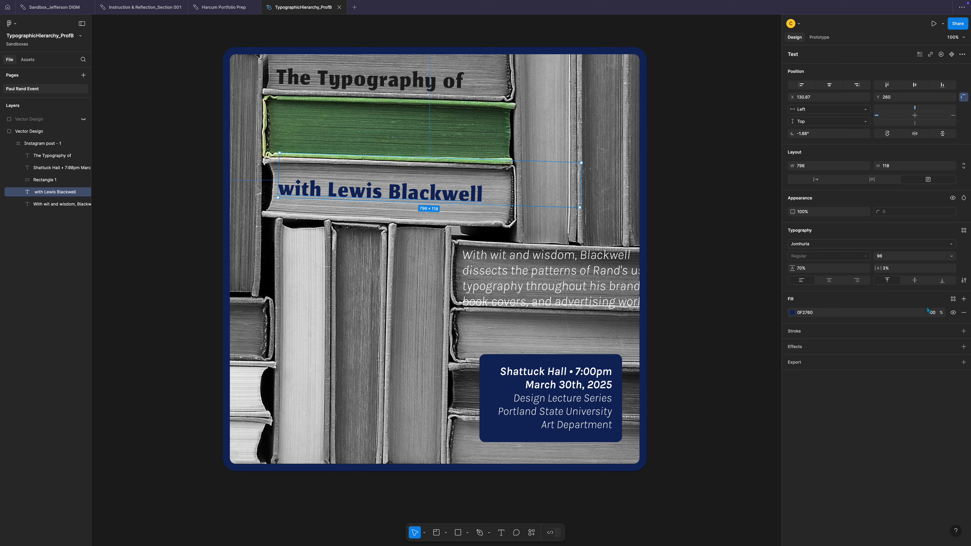
pyautogui.click(793, 313)
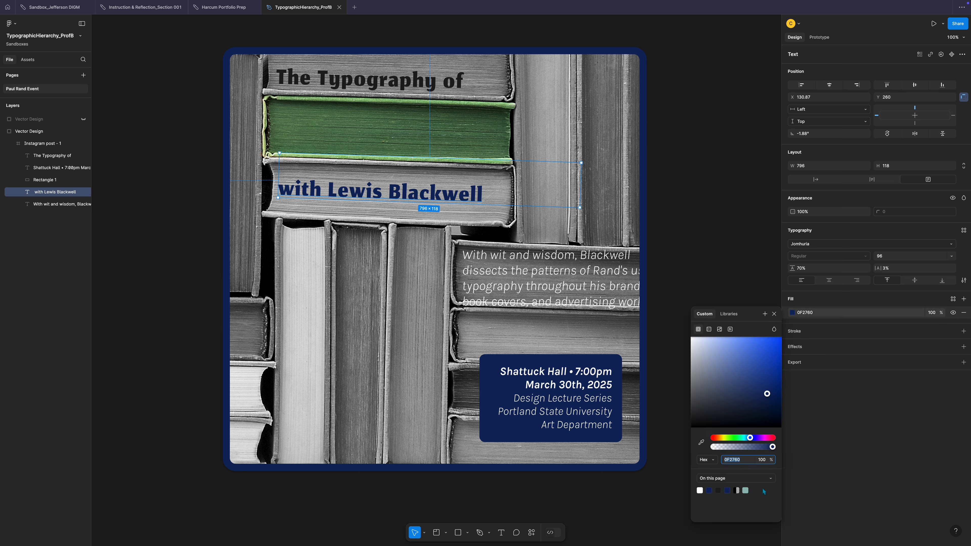
pyautogui.click(718, 491)
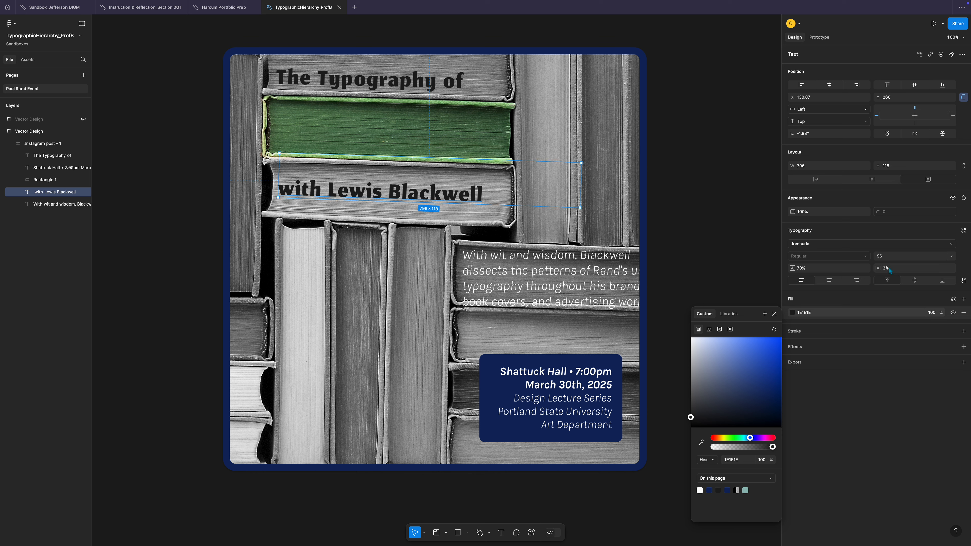
# Step: Reduce the "with Lewis Blackwell" text to font size 81 and reposition it on its book at about X 144, Y 272
pyautogui.click(887, 258)
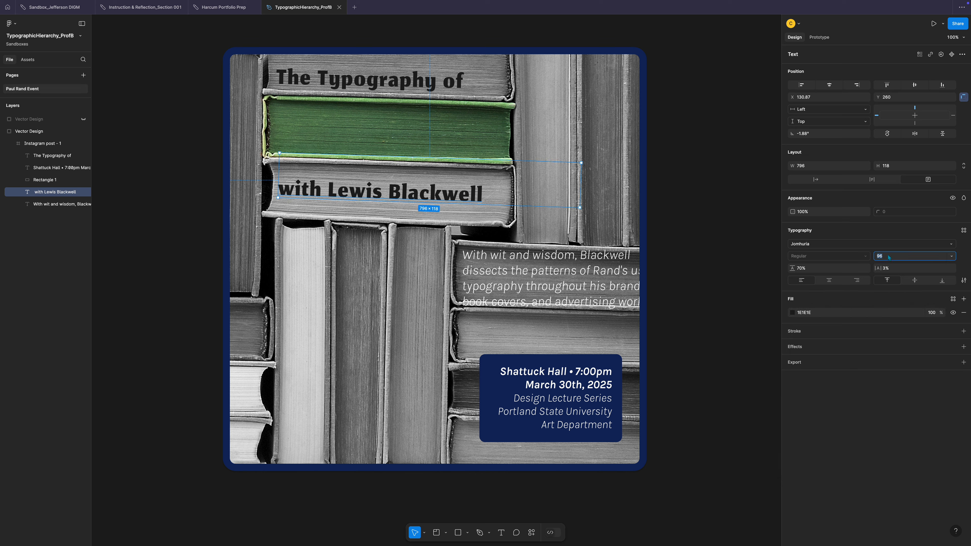
pyautogui.press('Down')
pyautogui.press('Down')
pyautogui.press('Down')
pyautogui.press('Down')
pyautogui.press('Down')
pyautogui.press('Down')
pyautogui.press('Down')
pyautogui.press('Down')
pyautogui.press('Down')
pyautogui.press('Down')
pyautogui.press('Down')
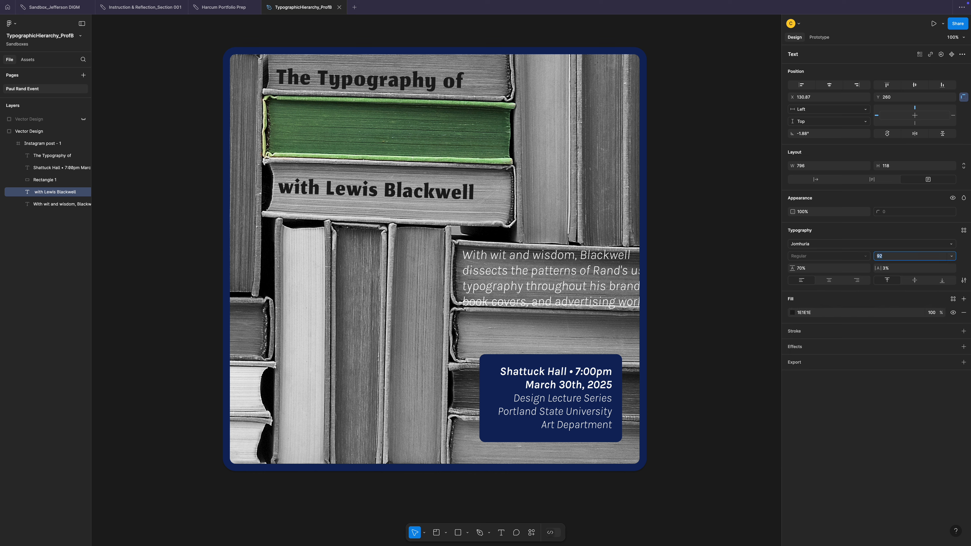
pyautogui.press('Down')
pyautogui.press('Down')
pyautogui.press('Down')
pyautogui.press('Down')
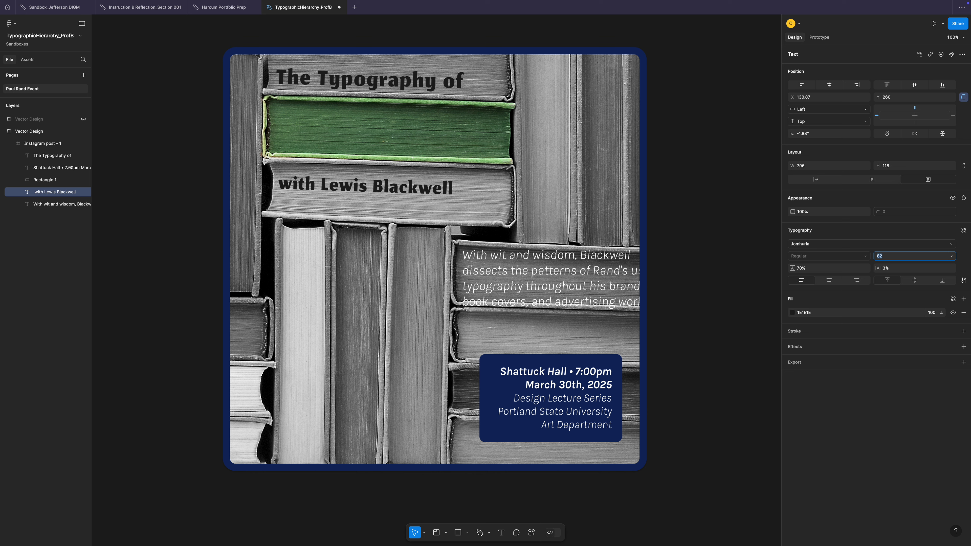
pyautogui.moveTo(408, 193); pyautogui.dragTo(414, 197)
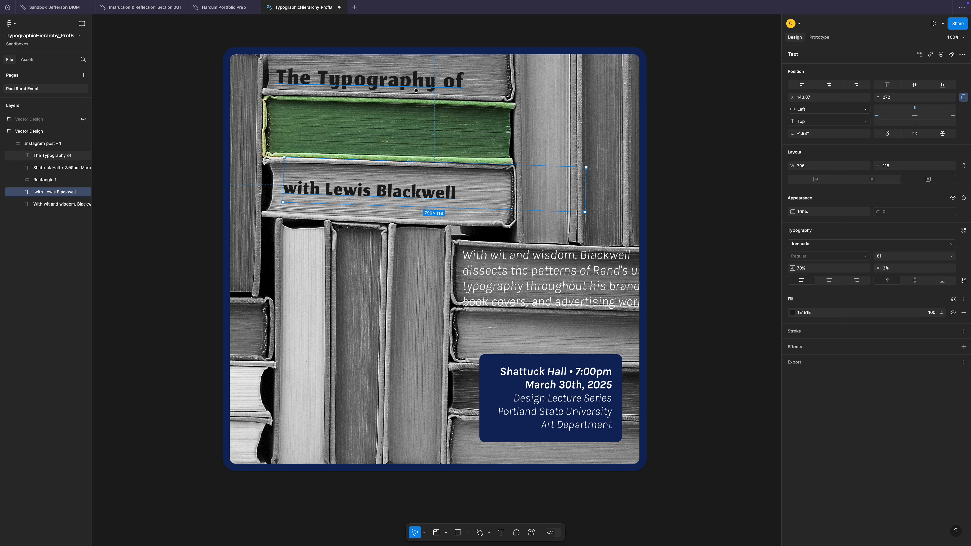
# Step: Add a text box about 414 × 113 on the green book reading "Paul Rand"
pyautogui.click(311, 120)
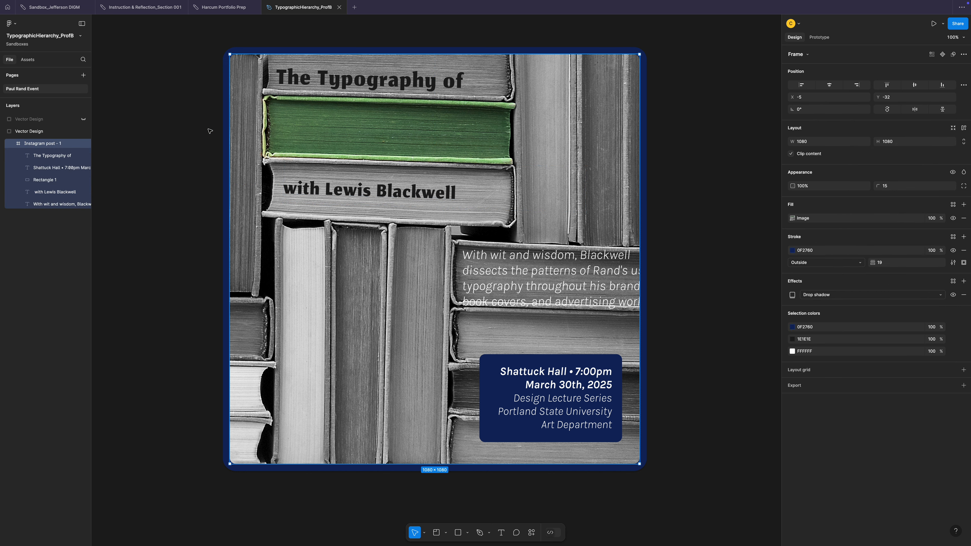
pyautogui.press('t')
pyautogui.moveTo(277, 85); pyautogui.dragTo(403, 148)
pyautogui.moveTo(349, 129); pyautogui.dragTo(507, 172)
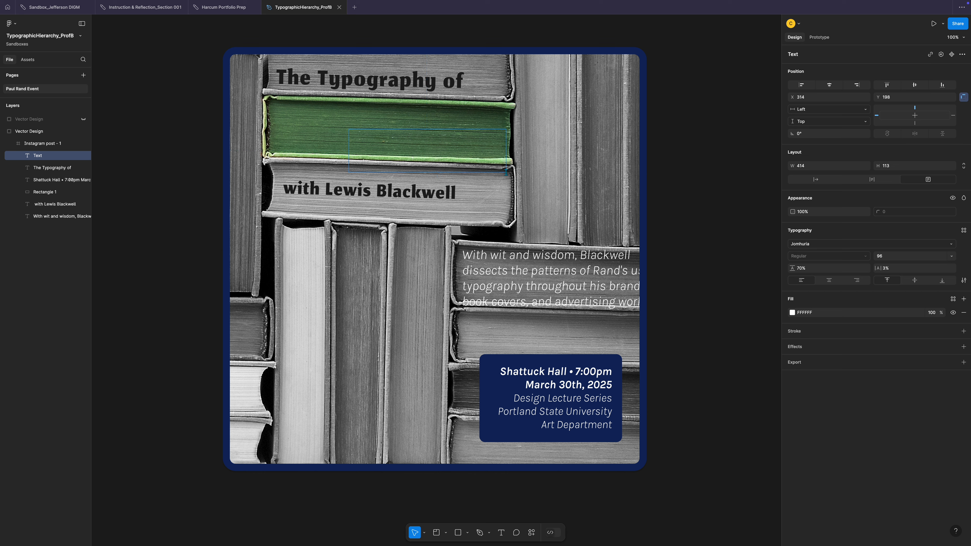
pyautogui.write('Paul Rand')
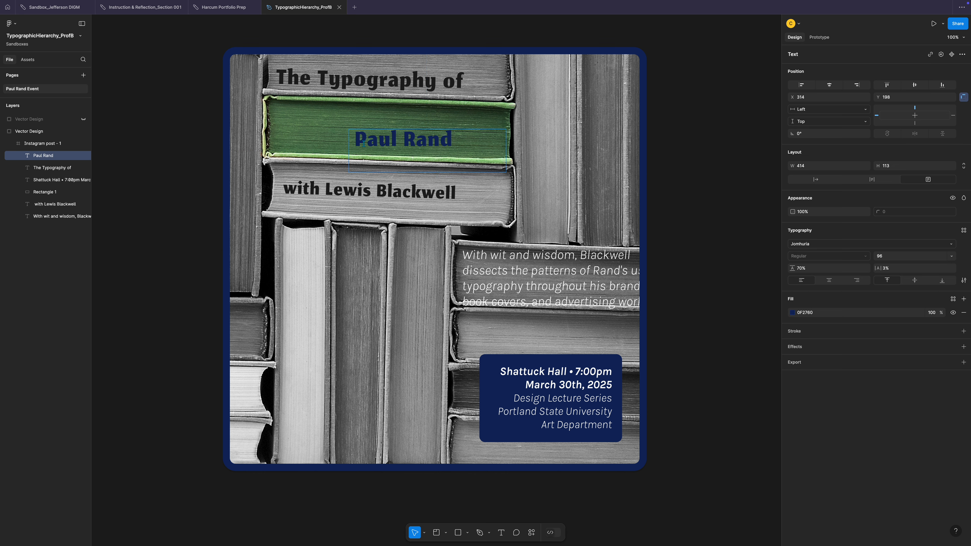
# Step: Set the font size of the "Paul Rand" text on the green book to 128
pyautogui.moveTo(453, 141); pyautogui.dragTo(345, 141)
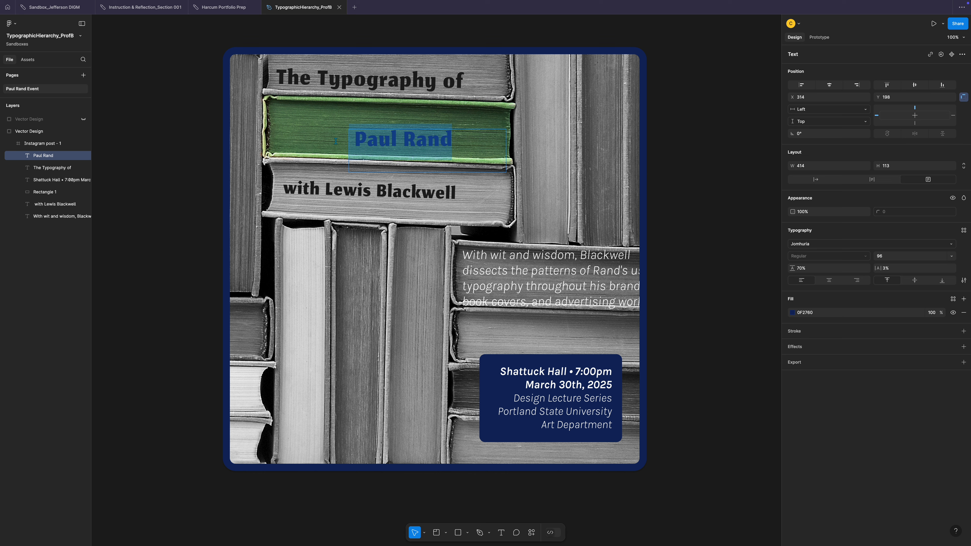
pyautogui.click(398, 140)
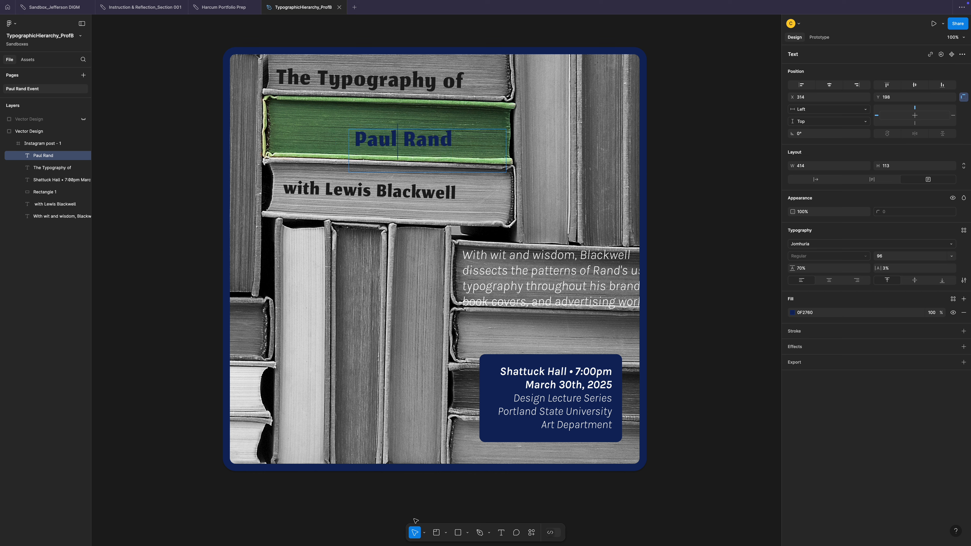
pyautogui.click(421, 175)
pyautogui.click(427, 145)
pyautogui.press('Escape')
pyautogui.click(951, 256)
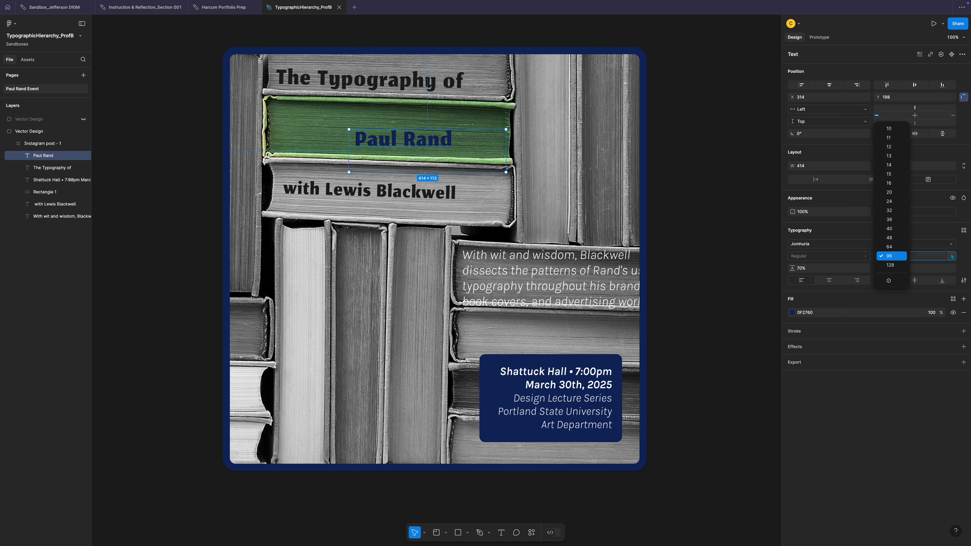
pyautogui.click(896, 269)
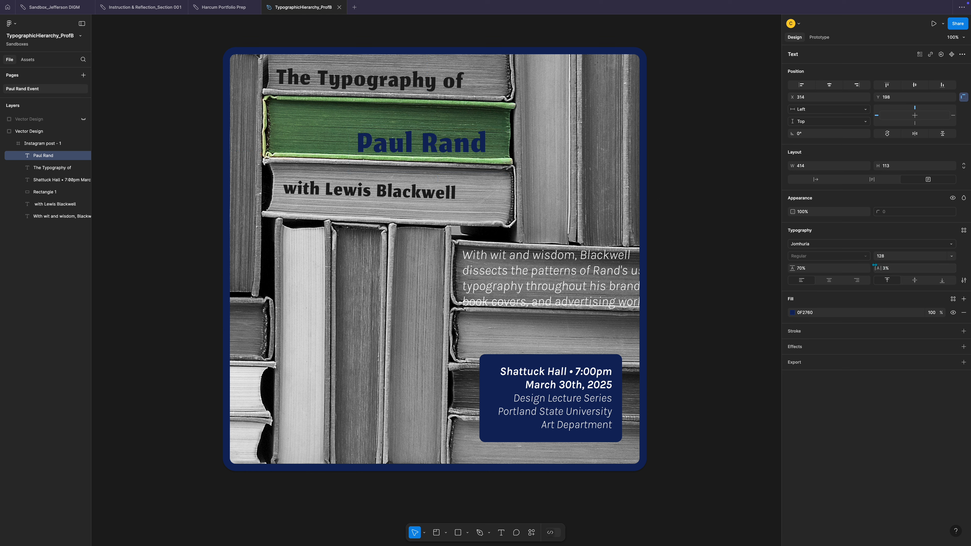
# Step: Increase the font size of the "Paul Rand" text on the green book to 163
pyautogui.click(891, 258)
pyautogui.press('Up')
pyautogui.press('Up')
pyautogui.press('Up')
pyautogui.press('Up')
pyautogui.press('Up')
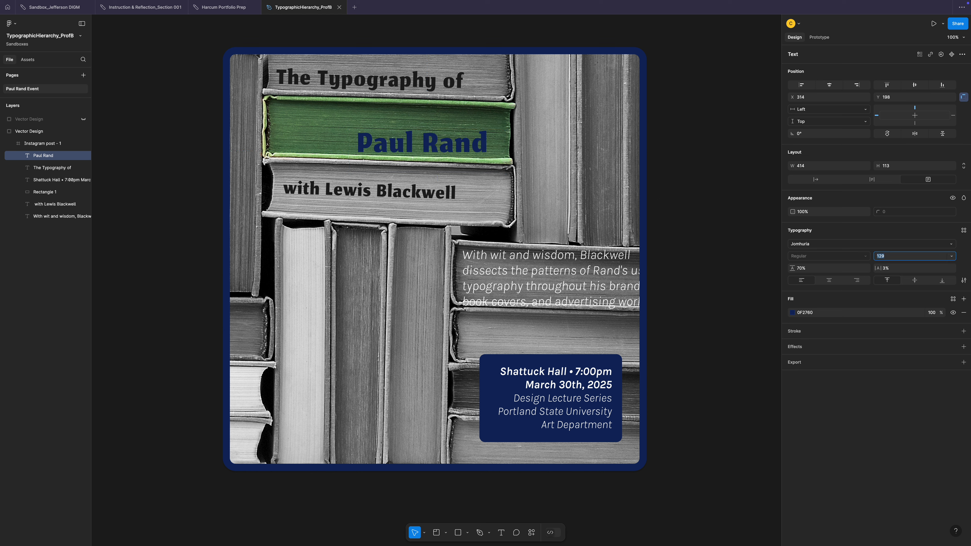
pyautogui.hotkey('shift', 'Up')
pyautogui.hotkey('shift', 'Up')
pyautogui.hotkey('shift', 'Up')
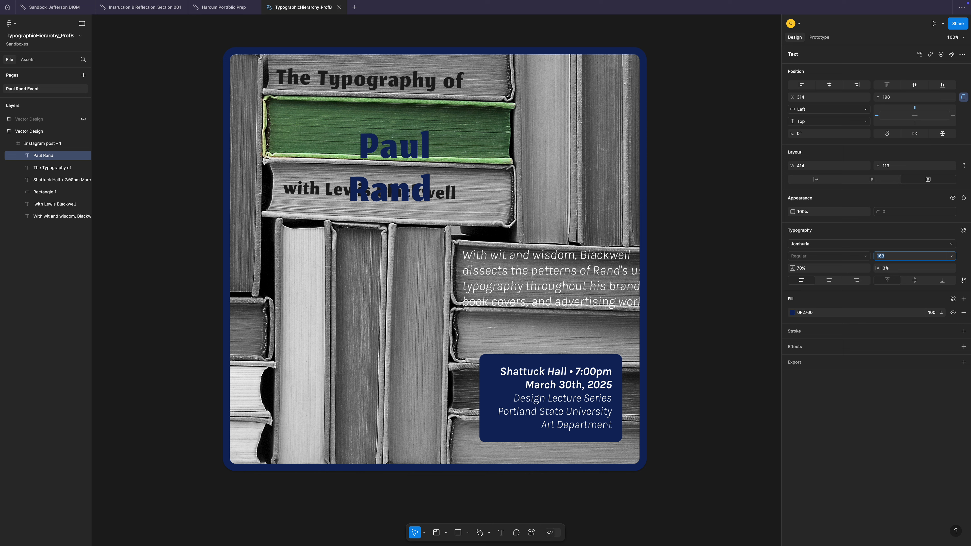
# Step: Widen the "Paul Rand" text box to about 622, tilt it about -1.36°, and place it at about X 98, Y 176
pyautogui.moveTo(505, 144); pyautogui.dragTo(423, 139)
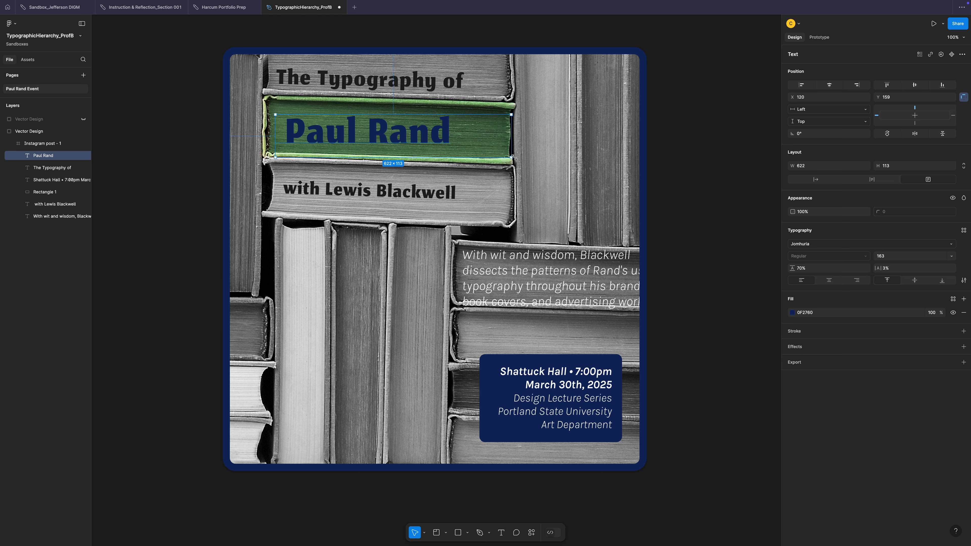
pyautogui.moveTo(513, 159); pyautogui.dragTo(516, 161)
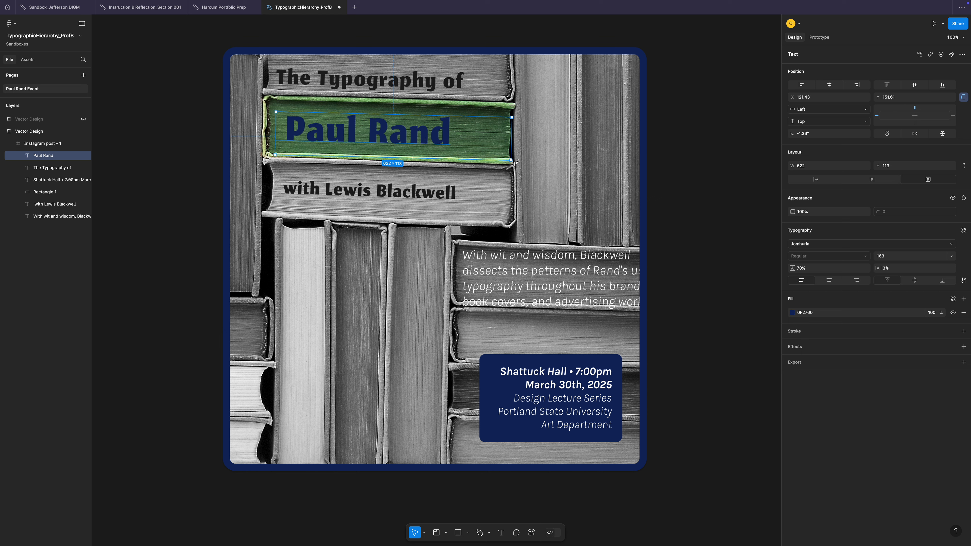
pyautogui.moveTo(421, 142)
pyautogui.mouseDown()
pyautogui.moveTo(414, 139)
pyautogui.moveTo(412, 150)
pyautogui.mouseUp()
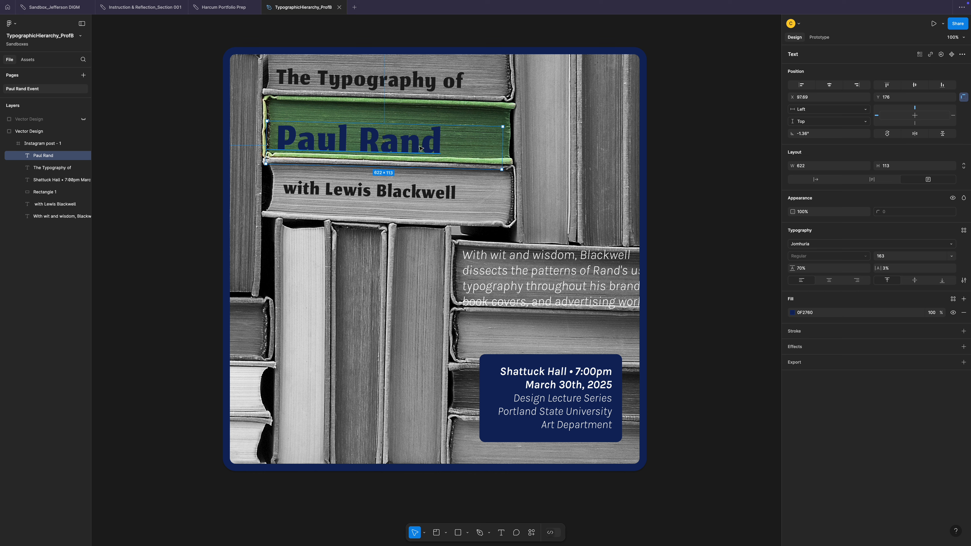
# Step: Set the letter case of the "Paul Rand" text to uppercase
pyautogui.doubleClick(417, 147)
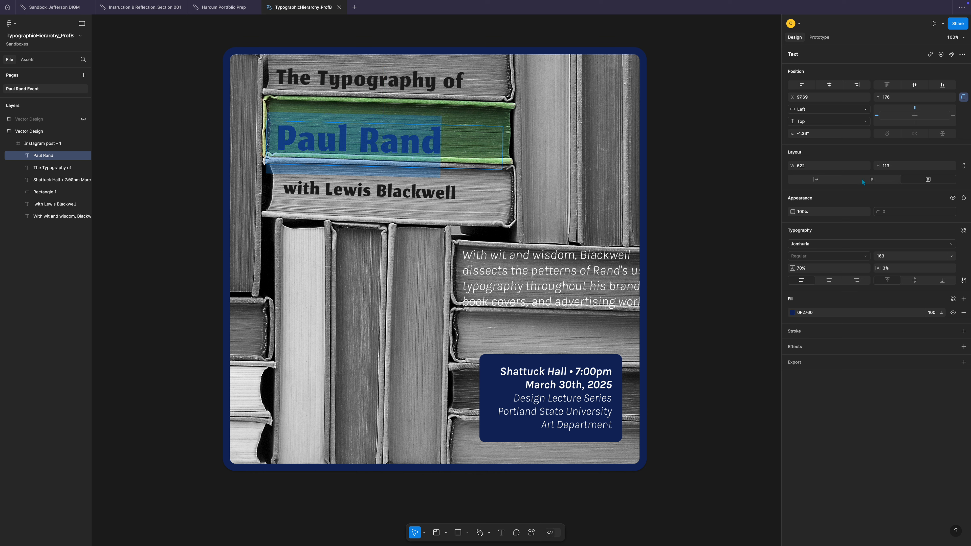
pyautogui.click(963, 280)
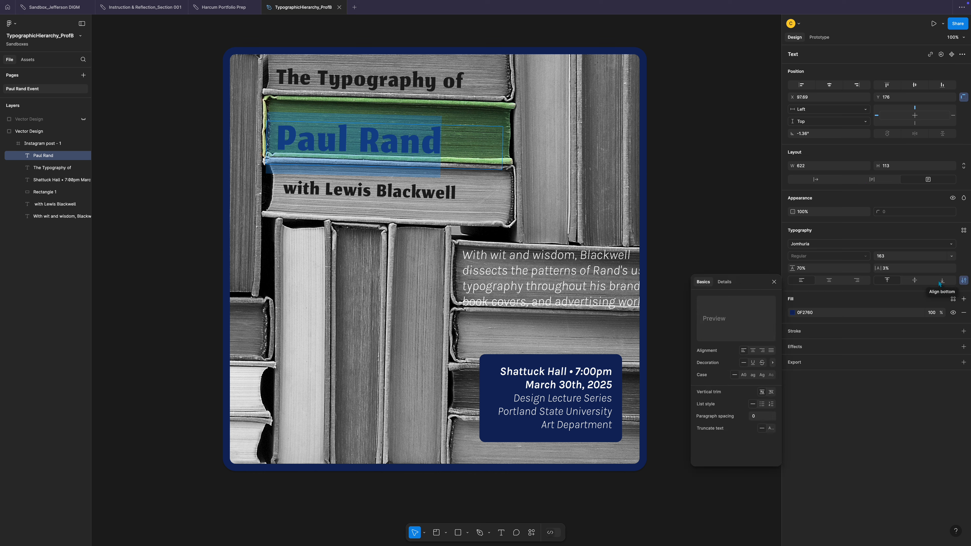
pyautogui.click(744, 375)
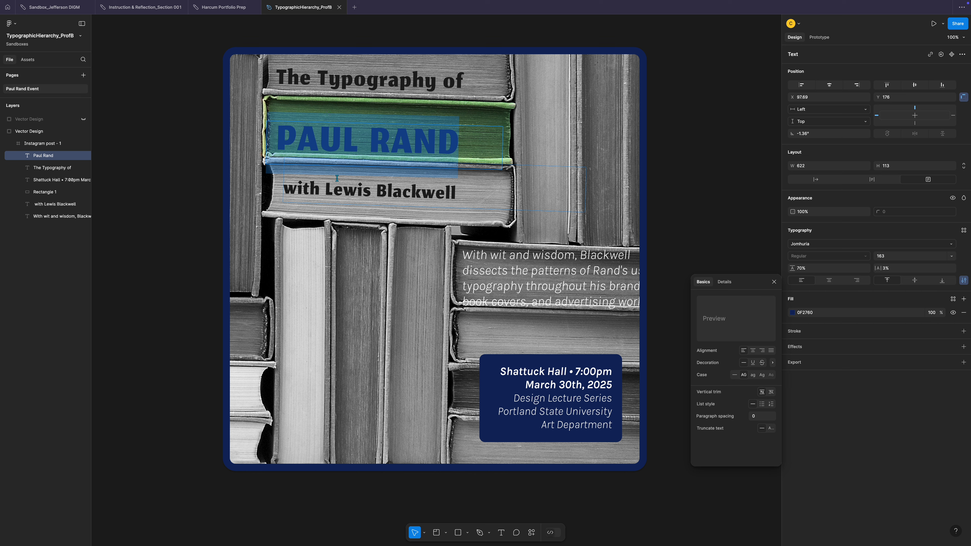
pyautogui.press('Escape')
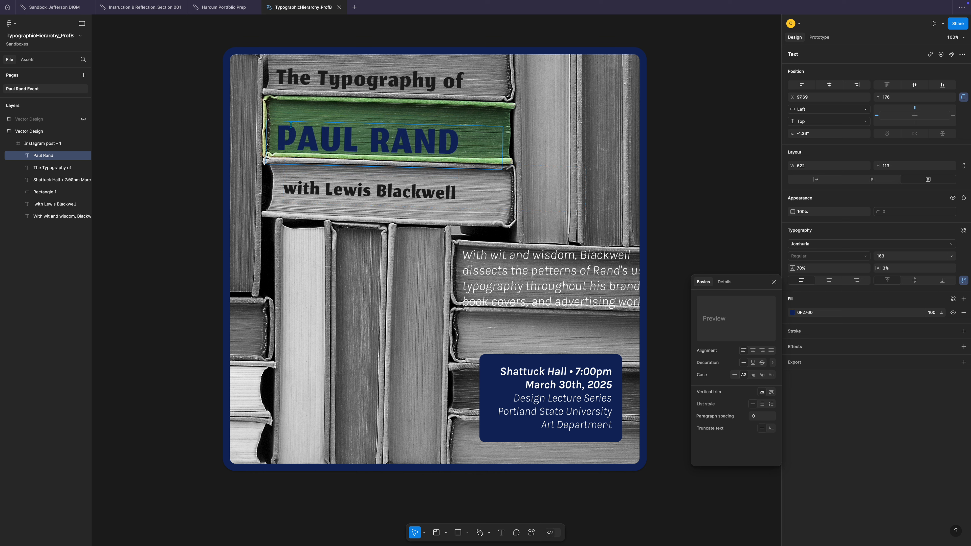
# Step: Raise "PAUL RAND" to about Y 127 and move "with Lewis Blackwell" directly beneath it on the green book
pyautogui.click(295, 139)
pyautogui.moveTo(294, 140); pyautogui.dragTo(293, 125)
pyautogui.moveTo(311, 195); pyautogui.dragTo(306, 150)
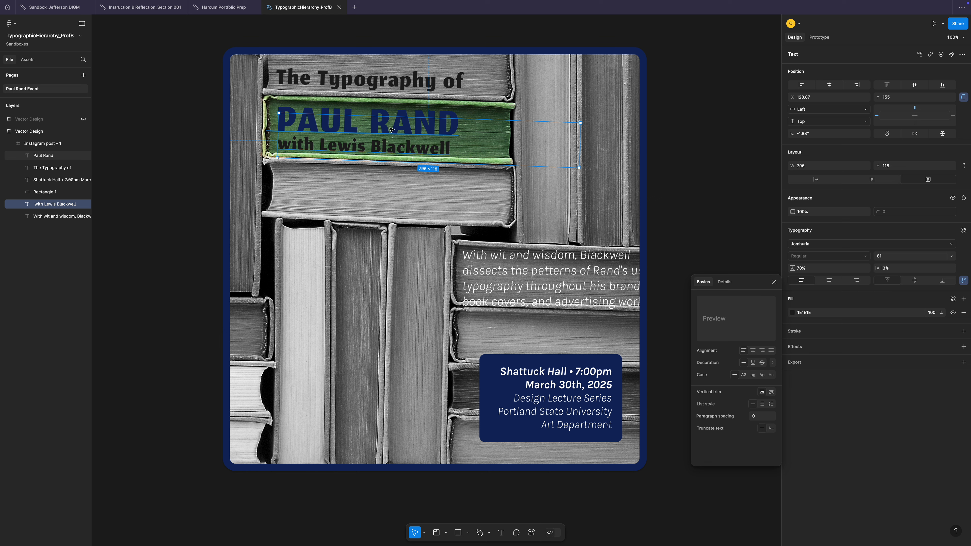
# Step: Change the fill of the "PAUL RAND" text to the light green 98CAA4
pyautogui.click(419, 133)
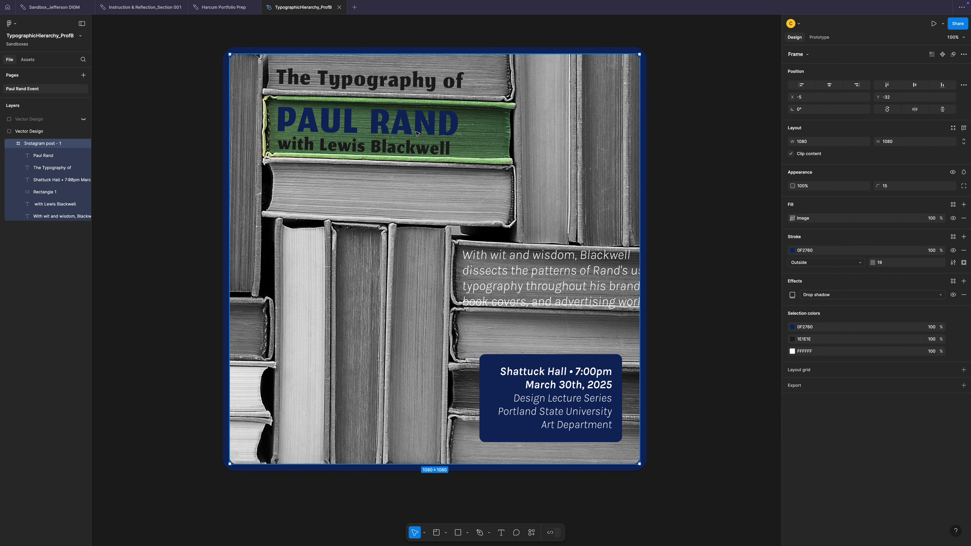
pyautogui.click(339, 128)
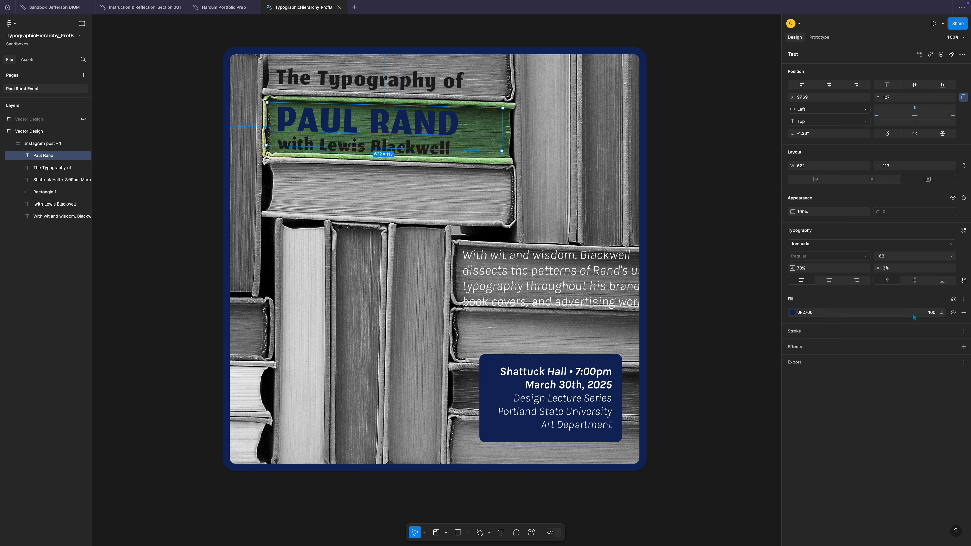
pyautogui.click(793, 313)
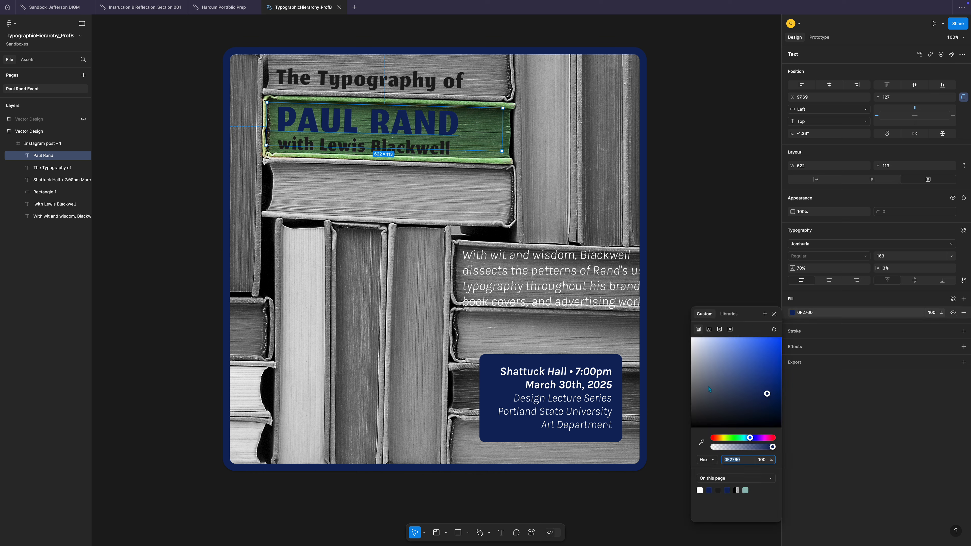
pyautogui.moveTo(751, 439); pyautogui.dragTo(738, 439)
pyautogui.moveTo(767, 395); pyautogui.dragTo(714, 362)
pyautogui.moveTo(738, 438); pyautogui.dragTo(736, 439)
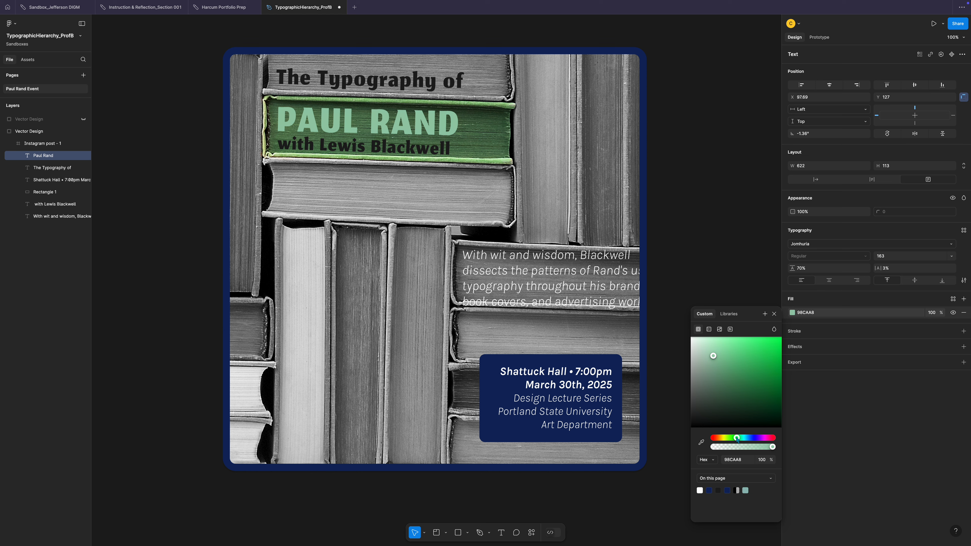
# Step: Move the "with Lewis Blackwell" text back down onto the book below the green one
pyautogui.click(410, 155)
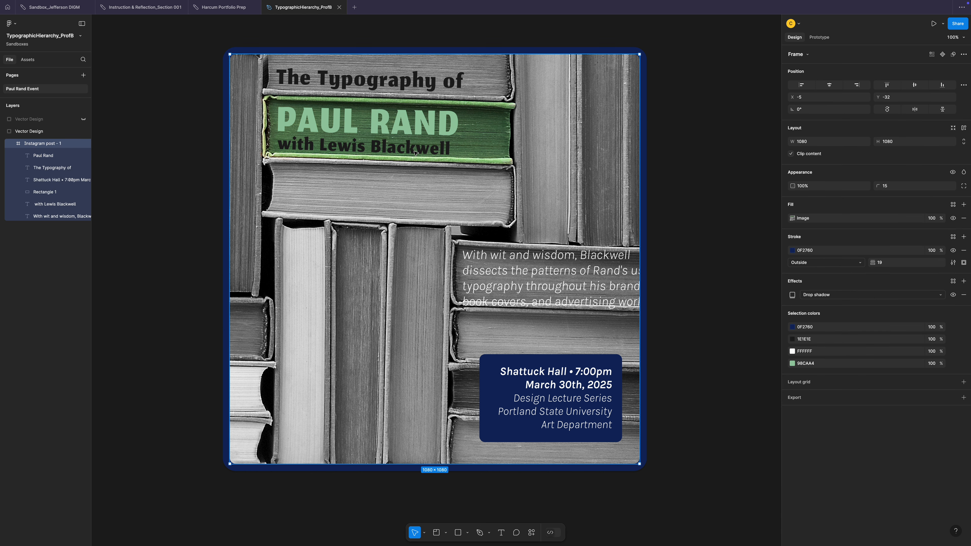
pyautogui.click(409, 155)
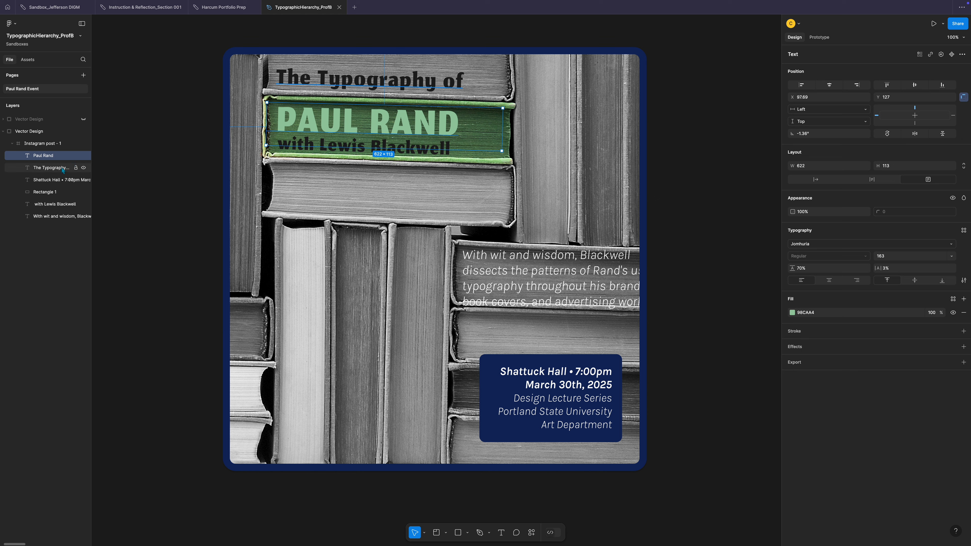
pyautogui.click(56, 204)
pyautogui.moveTo(378, 149); pyautogui.dragTo(378, 182)
# Step: Increase the font size of the "PAUL RAND" text to 213
pyautogui.click(387, 128)
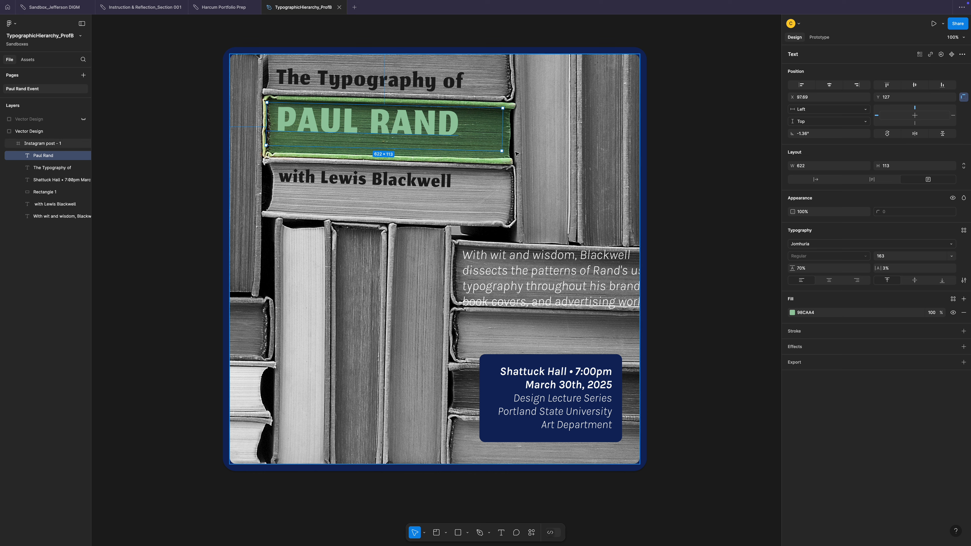
pyautogui.click(911, 257)
pyautogui.hotkey('shift', 'Up')
pyautogui.hotkey('shift', 'Up')
pyautogui.hotkey('shift', 'Up')
pyautogui.hotkey('shift', 'Up')
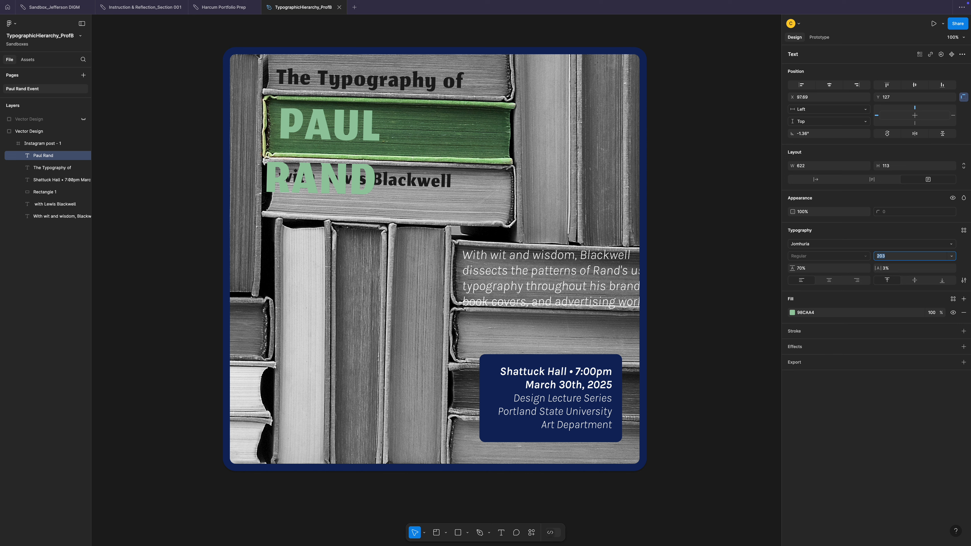
pyautogui.hotkey('shift', 'Up')
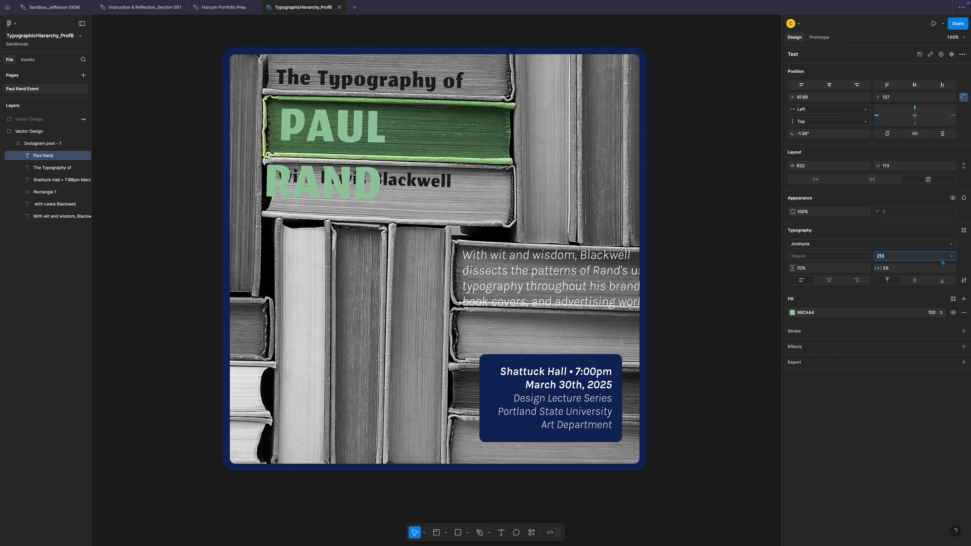
# Step: Widen the "PAUL RAND" text box to about 791 so it fits one line, and position it across the green book
pyautogui.click(504, 131)
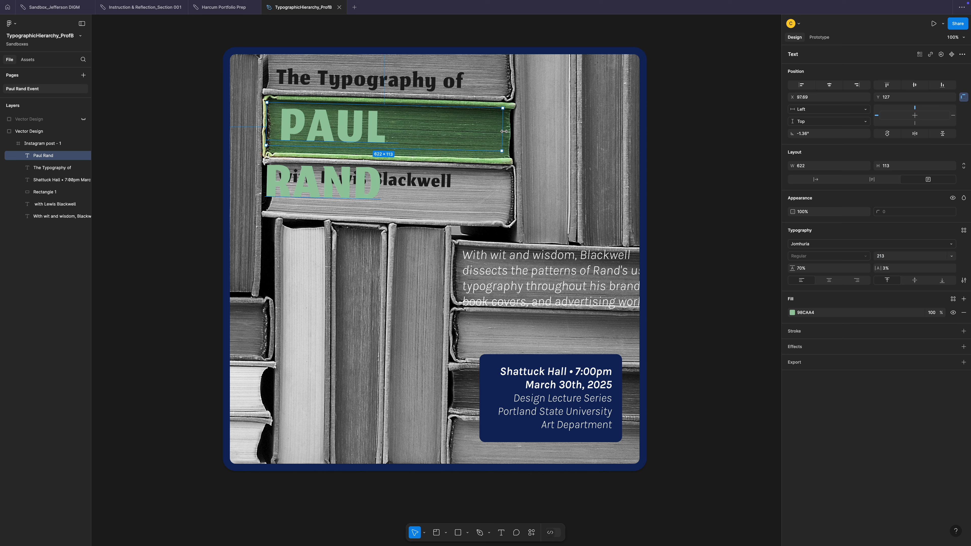
pyautogui.moveTo(505, 131); pyautogui.dragTo(567, 141)
pyautogui.moveTo(469, 137); pyautogui.dragTo(455, 140)
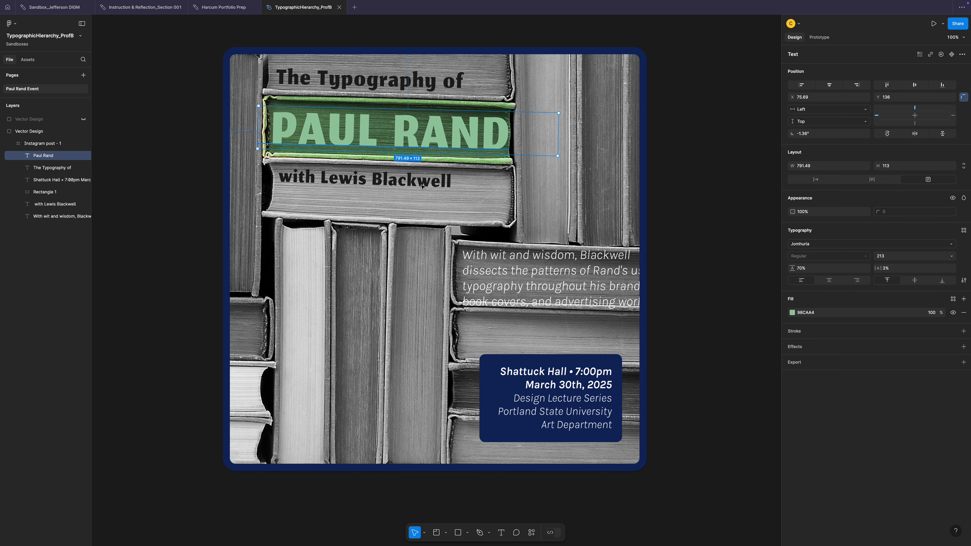
# Step: Shift the "with Lewis Blackwell" text along its book so it ends near the right edge of the spine
pyautogui.click(436, 198)
pyautogui.moveTo(418, 183); pyautogui.dragTo(408, 193)
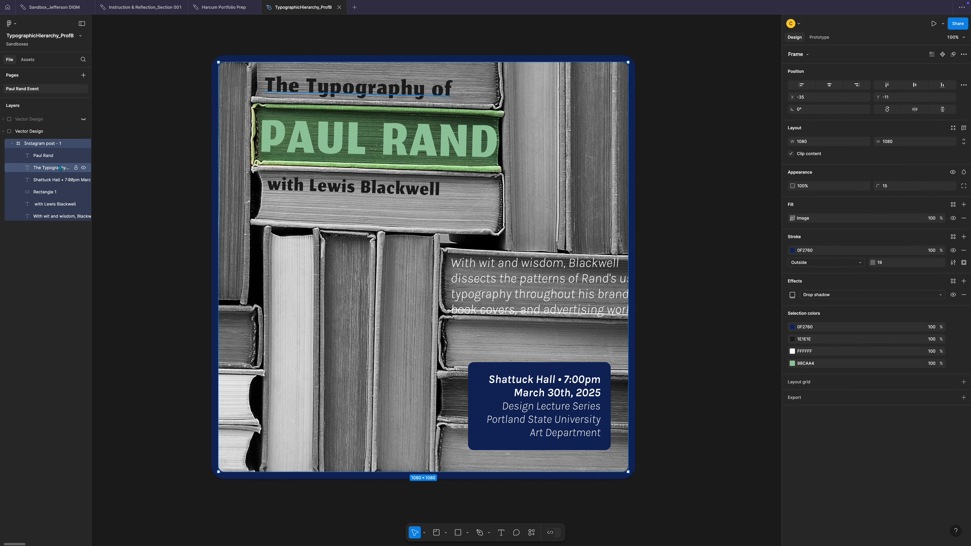
pyautogui.click(51, 206)
pyautogui.moveTo(329, 186); pyautogui.dragTo(386, 191)
pyautogui.click(353, 233)
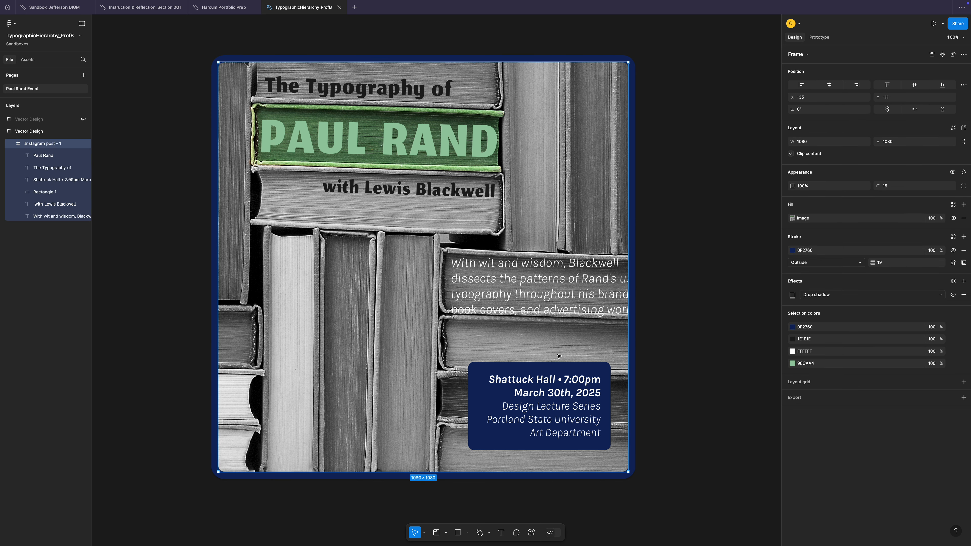
# Step: Remove the 0F2760 outside stroke from the Instagram post
pyautogui.click(634, 353)
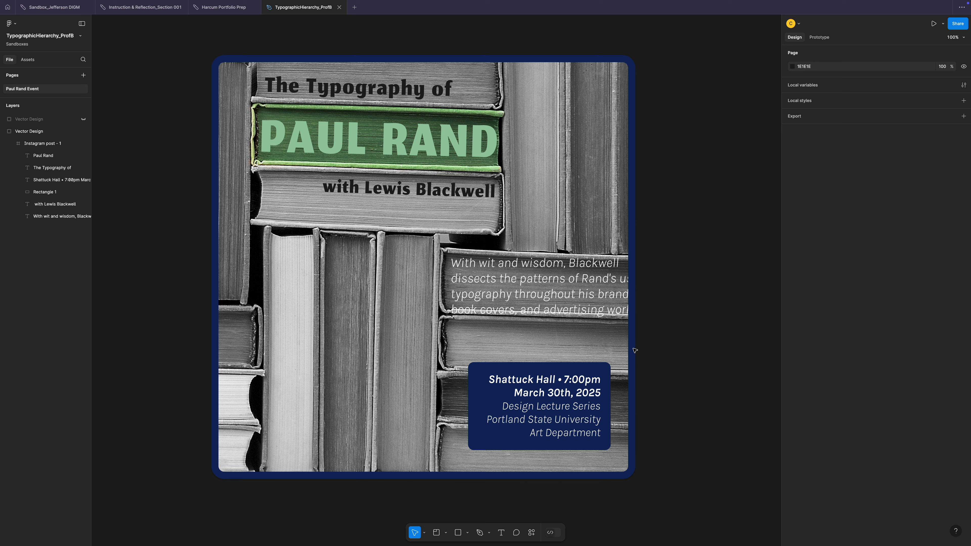
pyautogui.click(619, 344)
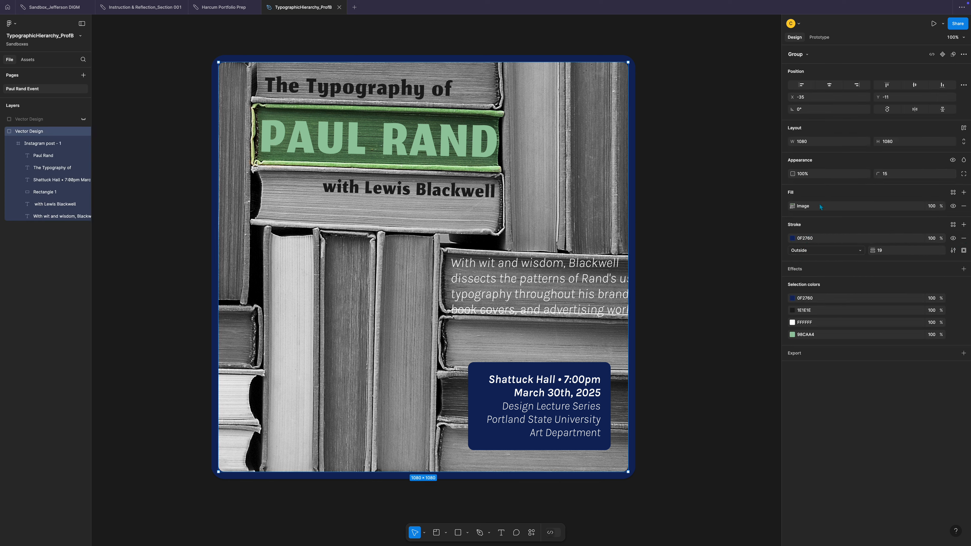
pyautogui.click(964, 239)
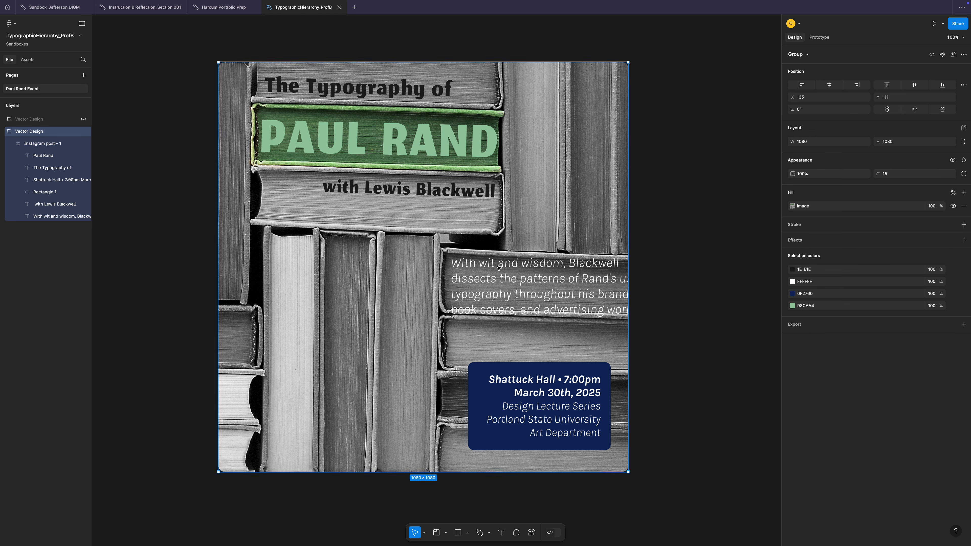
# Step: Set the fill of the "With wit and wisdom" paragraph to 1E1E1E and preview the ExtraBold Italic weight on it
pyautogui.doubleClick(482, 269)
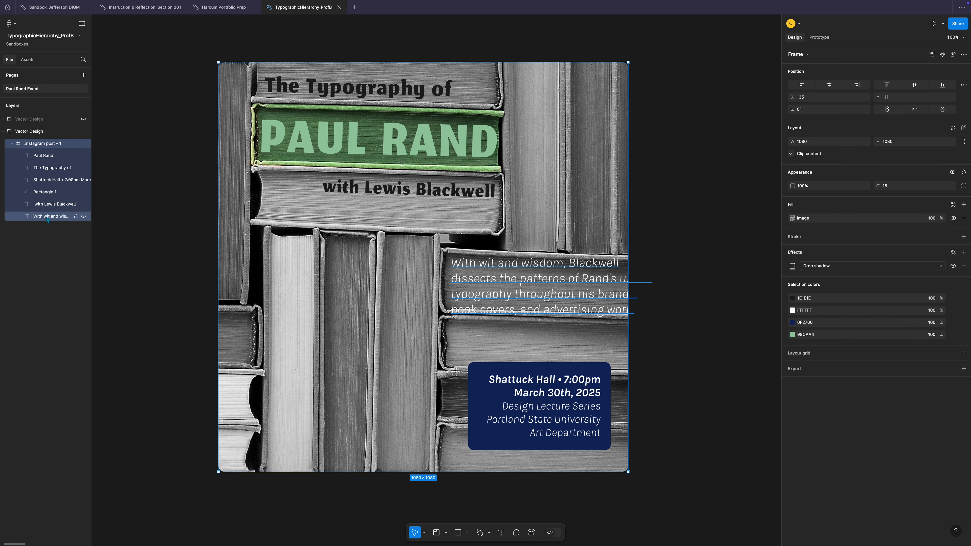
pyautogui.click(507, 272)
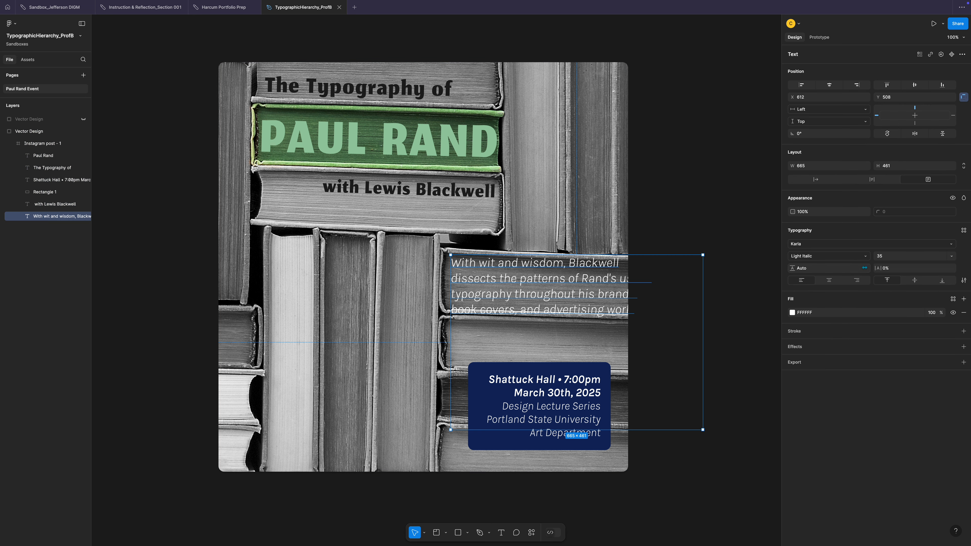
pyautogui.click(792, 313)
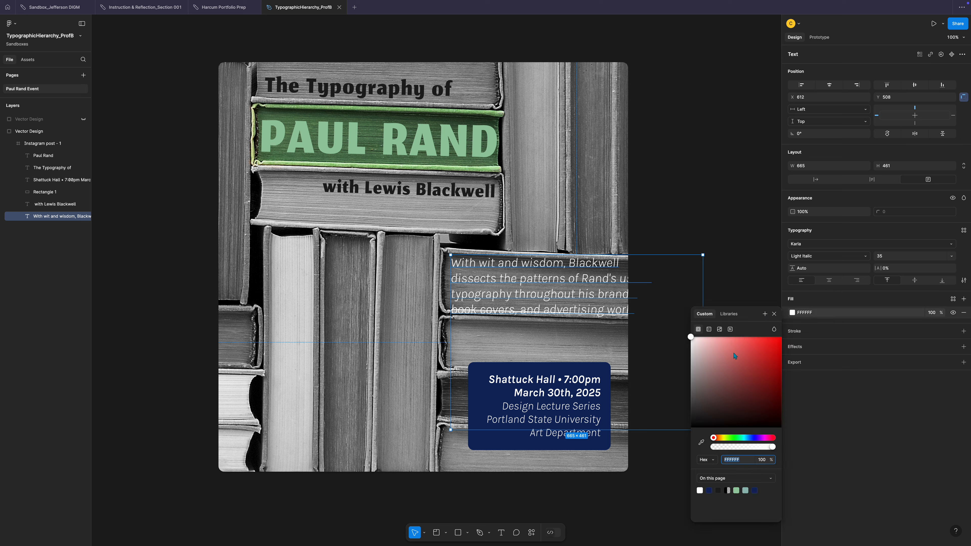
pyautogui.click(719, 490)
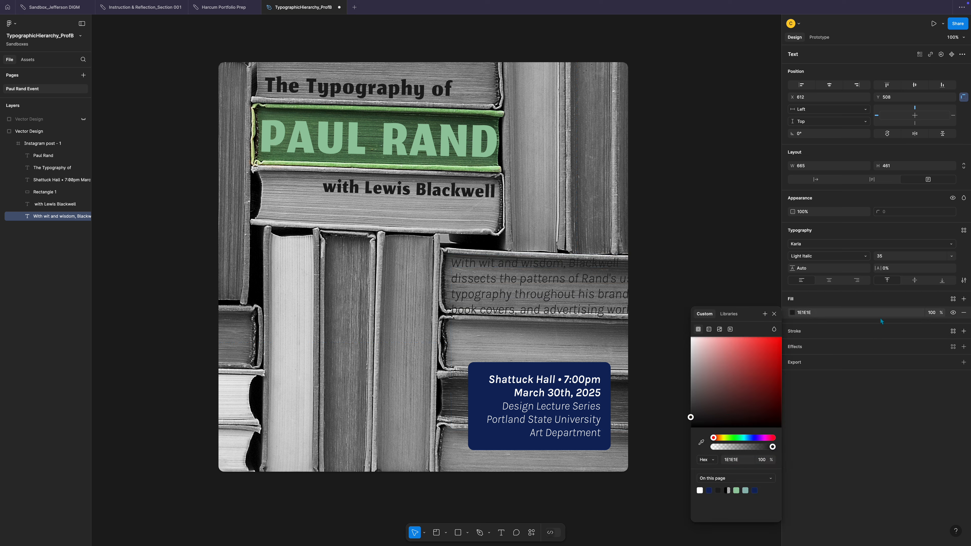
pyautogui.click(820, 255)
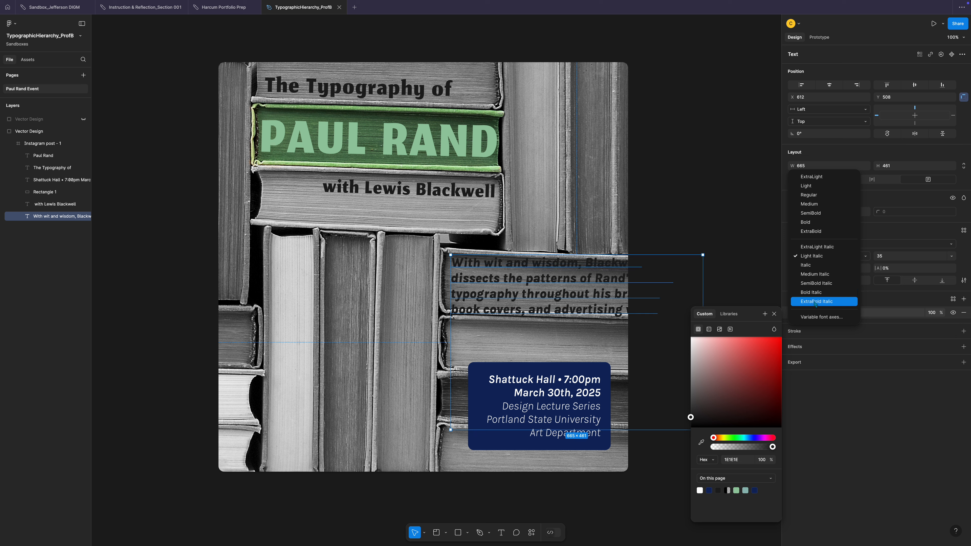
pyautogui.click(895, 306)
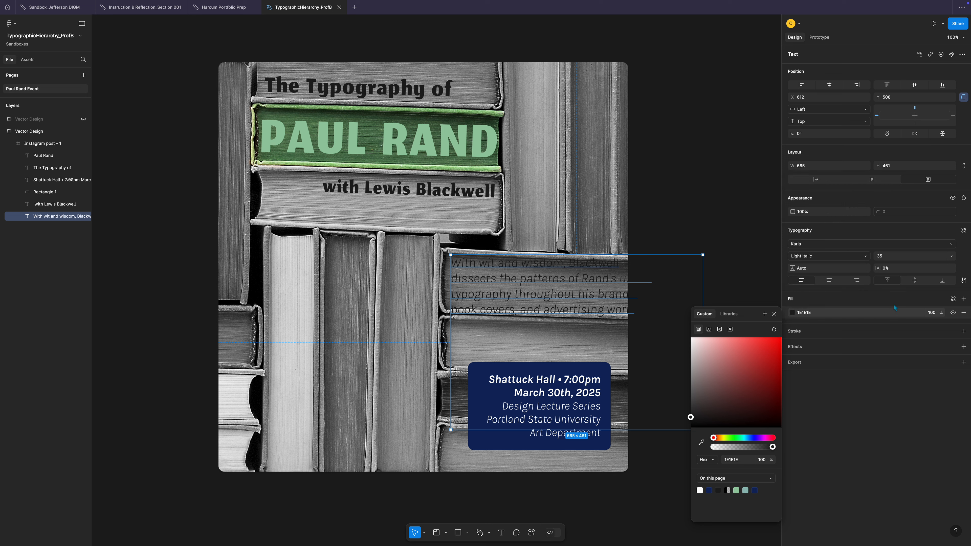
# Step: Preview the fonts listed after Karla, through Kyiv*Type Titling, on the "With wit and wisdom" paragraph
pyautogui.click(820, 243)
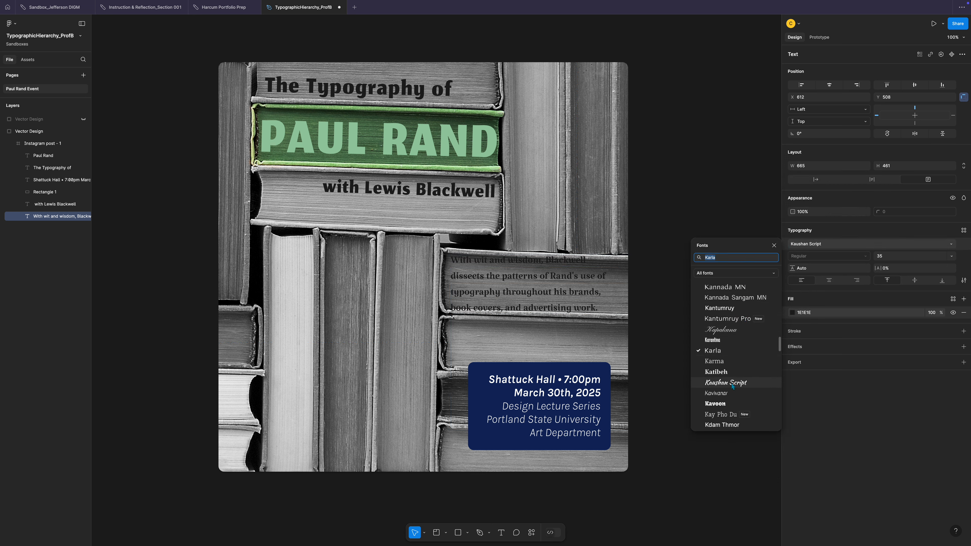
pyautogui.scroll(-3, 731, 404)
pyautogui.scroll(-1, 730, 404)
pyautogui.press('Down')
pyautogui.press('Down')
pyautogui.press('Down')
pyautogui.press('Down')
pyautogui.press('Down')
pyautogui.press('Down')
pyautogui.press('Down')
pyautogui.press('Down')
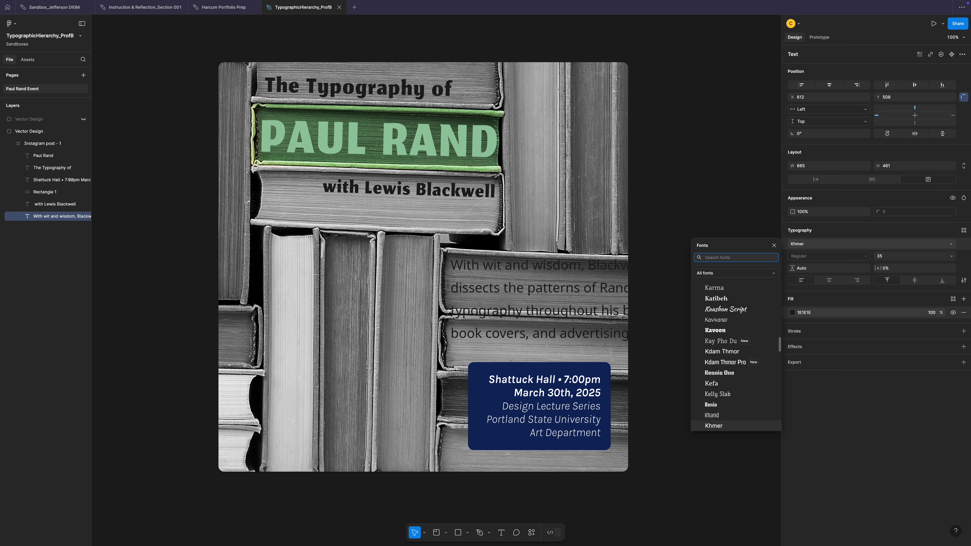
pyautogui.press('Down')
pyautogui.press('Down')
pyautogui.press('Down')
pyautogui.press('Down')
pyautogui.press('Down')
pyautogui.press('Down')
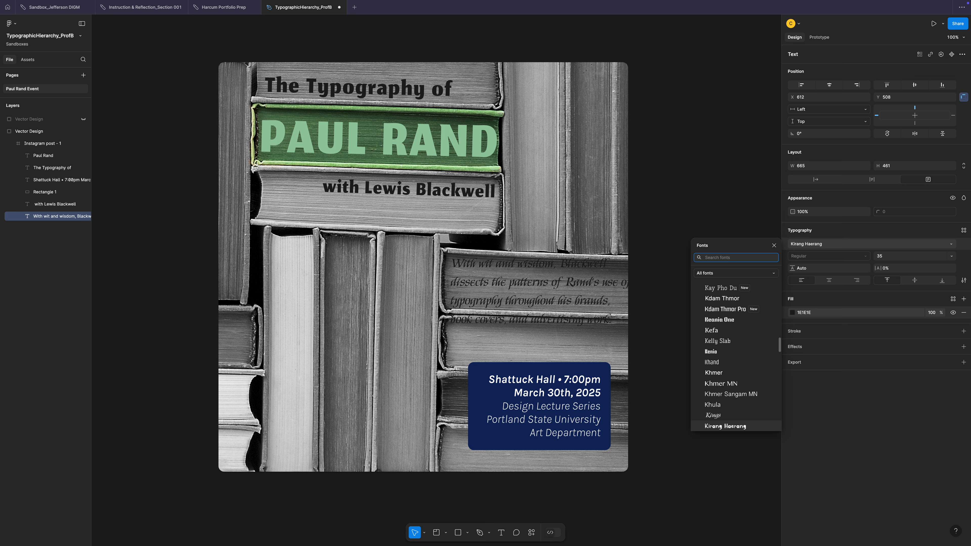
pyautogui.press('Down')
pyautogui.press('Down')
pyautogui.press('Down')
pyautogui.press('Down')
pyautogui.press('Down')
pyautogui.press('Down')
pyautogui.press('Down')
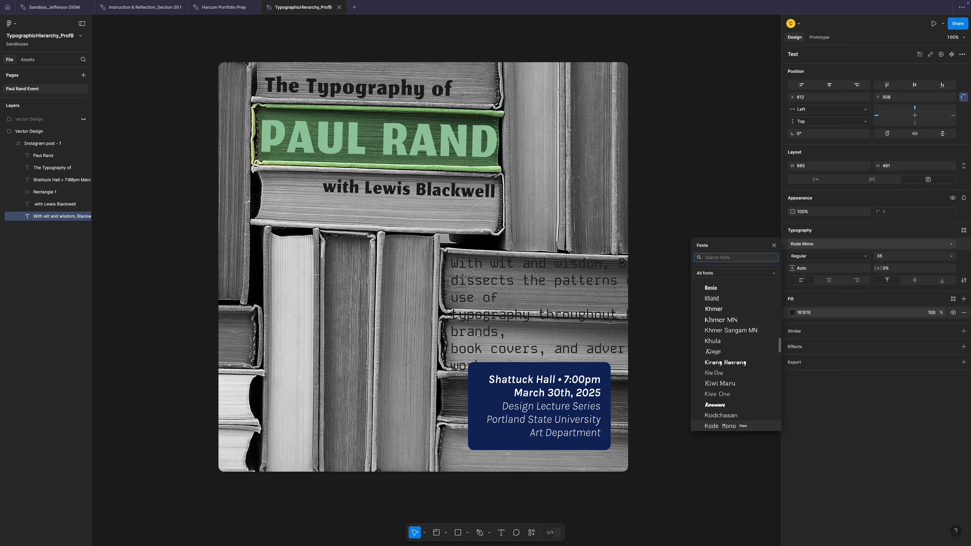
pyautogui.press('Down')
pyautogui.press('Down')
pyautogui.press('Down')
pyautogui.press('Down')
pyautogui.press('Down')
pyautogui.press('Down')
pyautogui.press('Down')
pyautogui.press('Down')
pyautogui.press('Down')
pyautogui.press('Down')
pyautogui.press('Down')
pyautogui.press('Down')
pyautogui.press('Down')
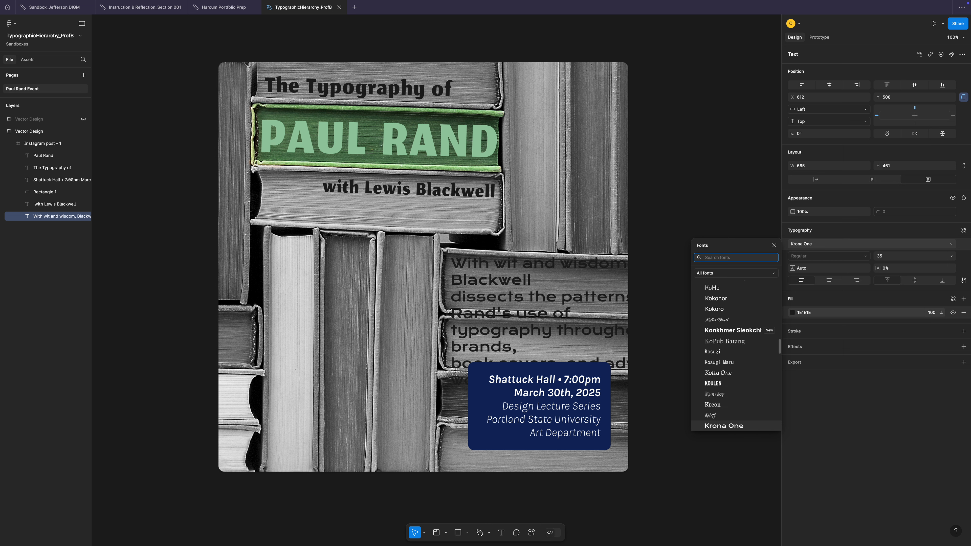
pyautogui.press('Down')
pyautogui.press('Down')
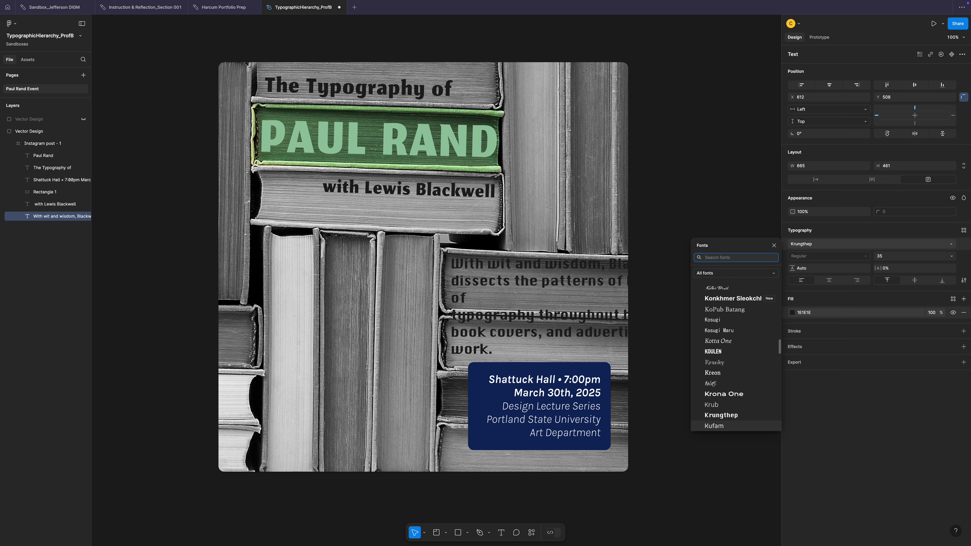
pyautogui.press('Down')
pyautogui.press('Down')
pyautogui.press('Down')
pyautogui.press('Down')
pyautogui.press('Down')
pyautogui.press('Down')
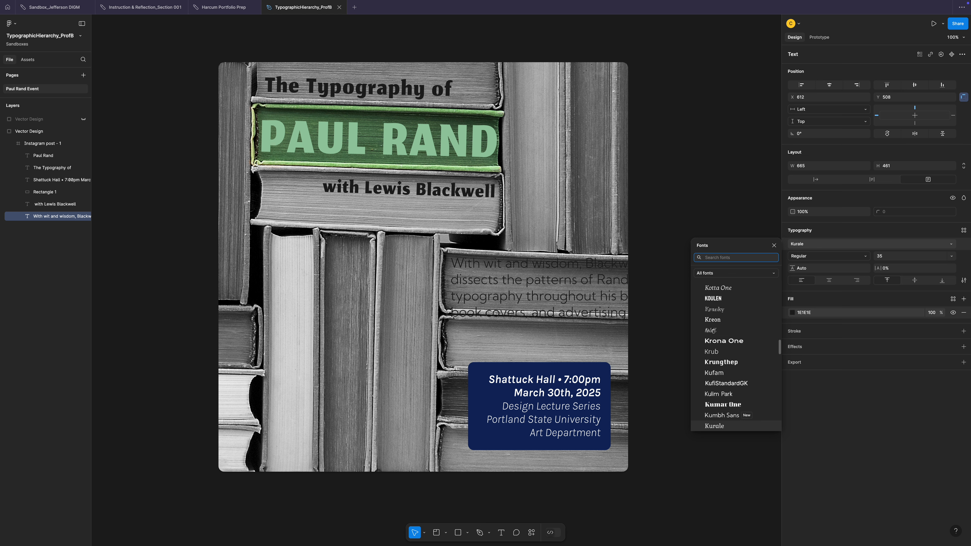
pyautogui.press('Down')
pyautogui.press('Down')
pyautogui.press('Down')
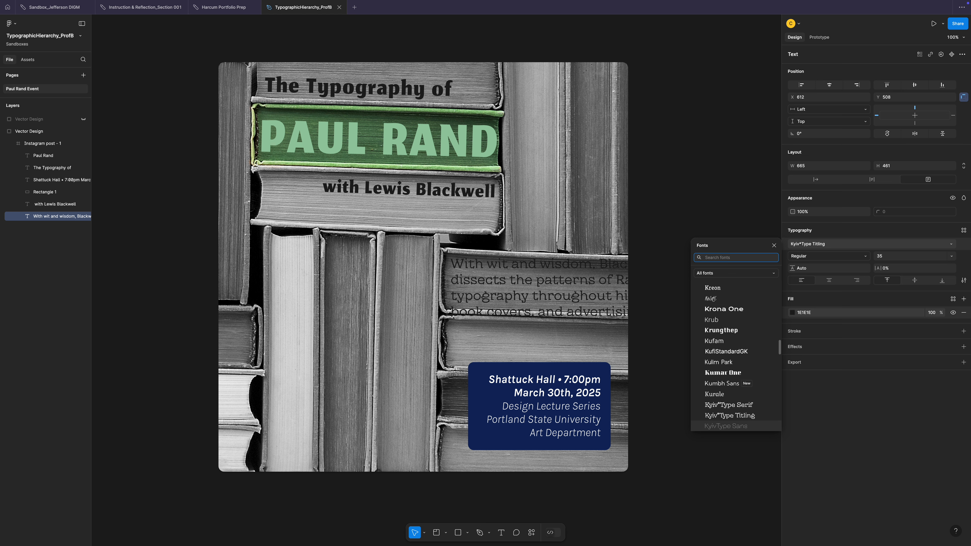
pyautogui.press('Down')
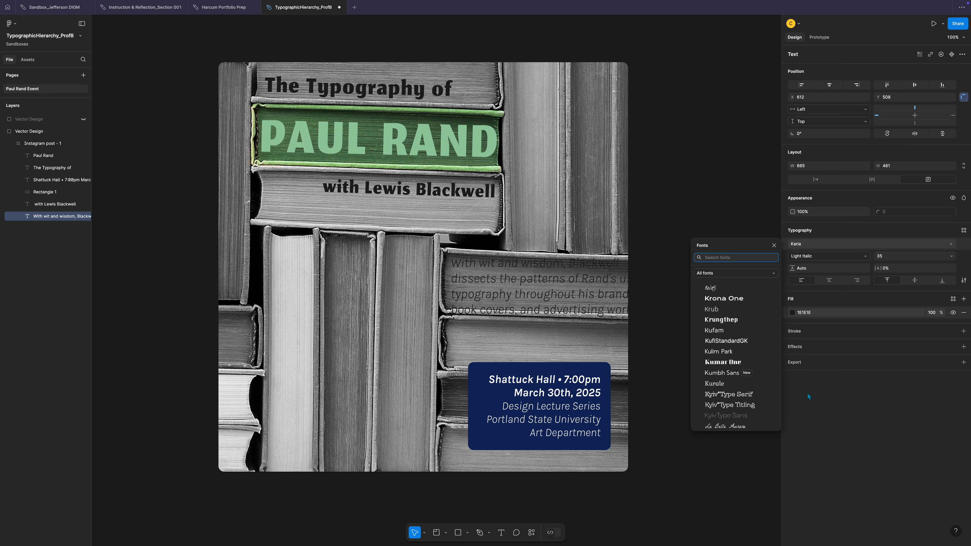
# Step: Browse further through the available fonts and set the "With wit and wisdom" paragraph in Marck Script
pyautogui.click(770, 273)
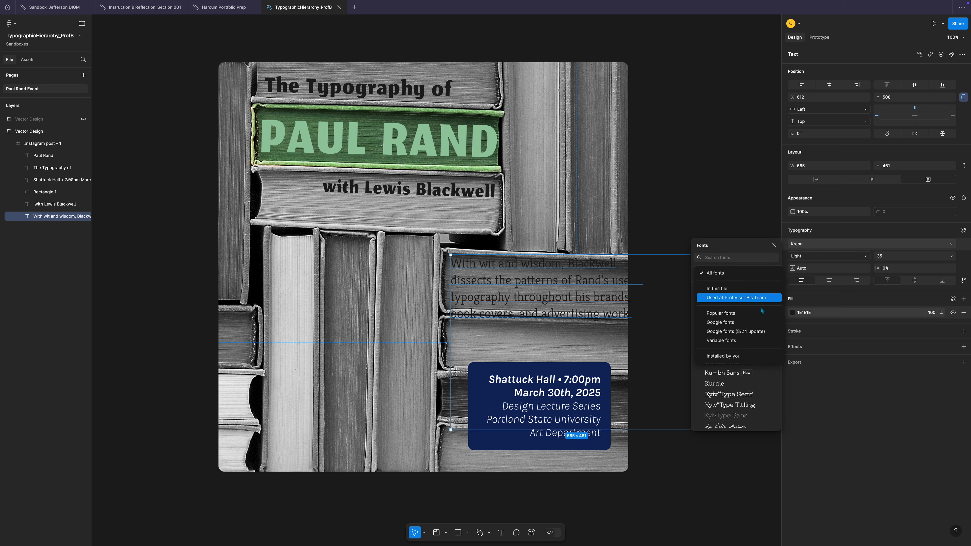
pyautogui.click(760, 376)
pyautogui.scroll(-1, 761, 376)
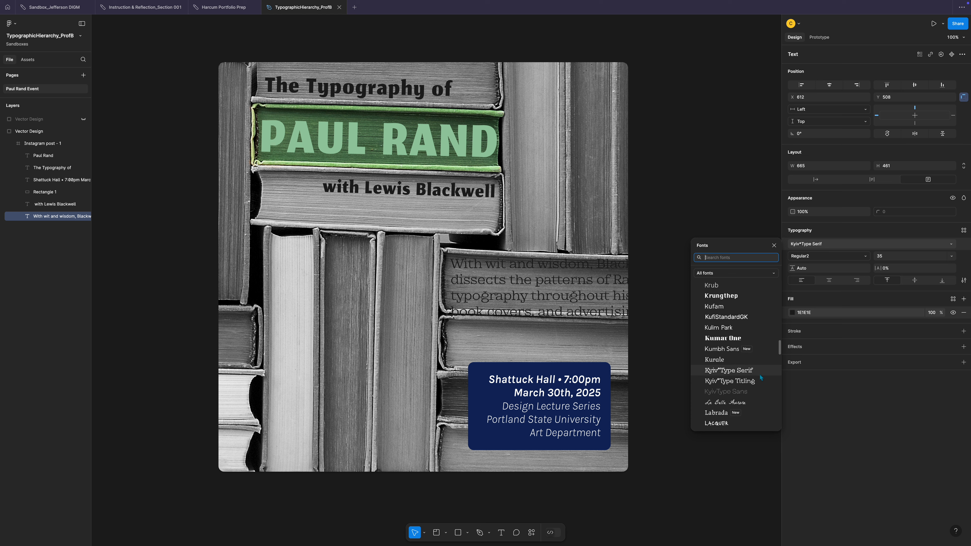
pyautogui.click(754, 402)
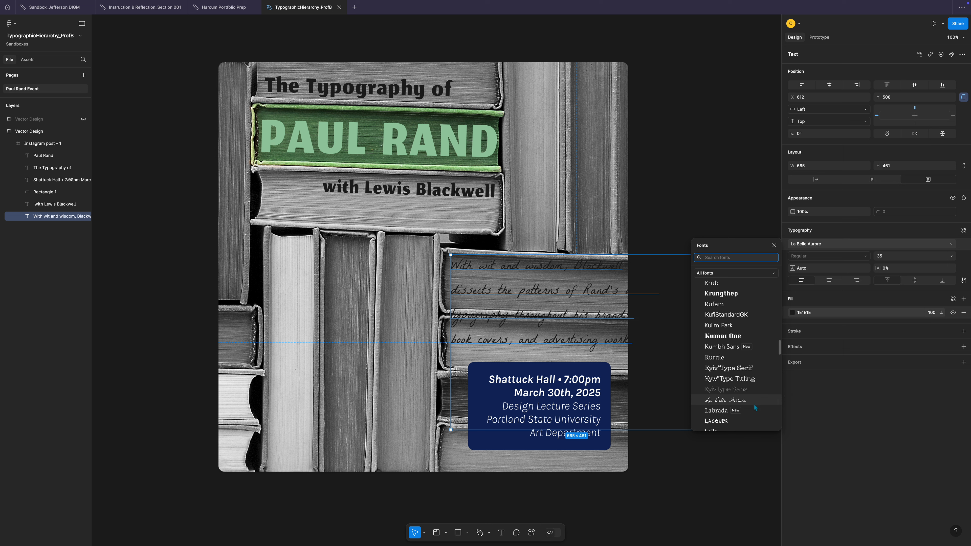
pyautogui.scroll(-2, 755, 408)
pyautogui.scroll(-3, 755, 407)
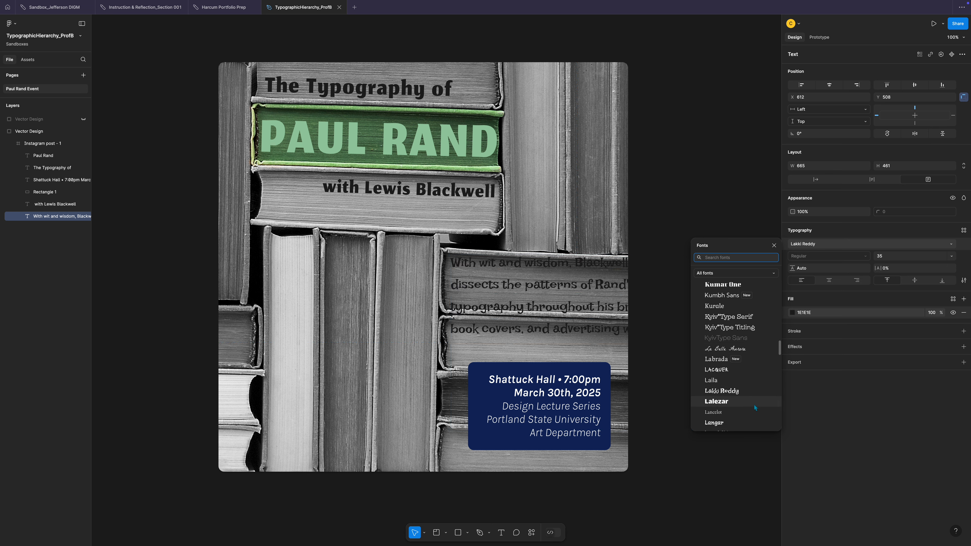
pyautogui.scroll(-5, 755, 408)
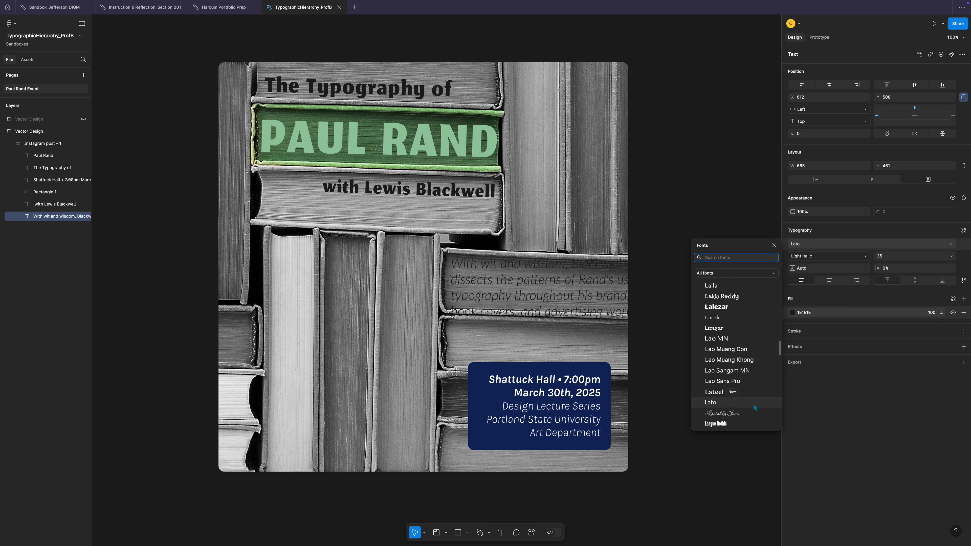
pyautogui.scroll(-5, 754, 407)
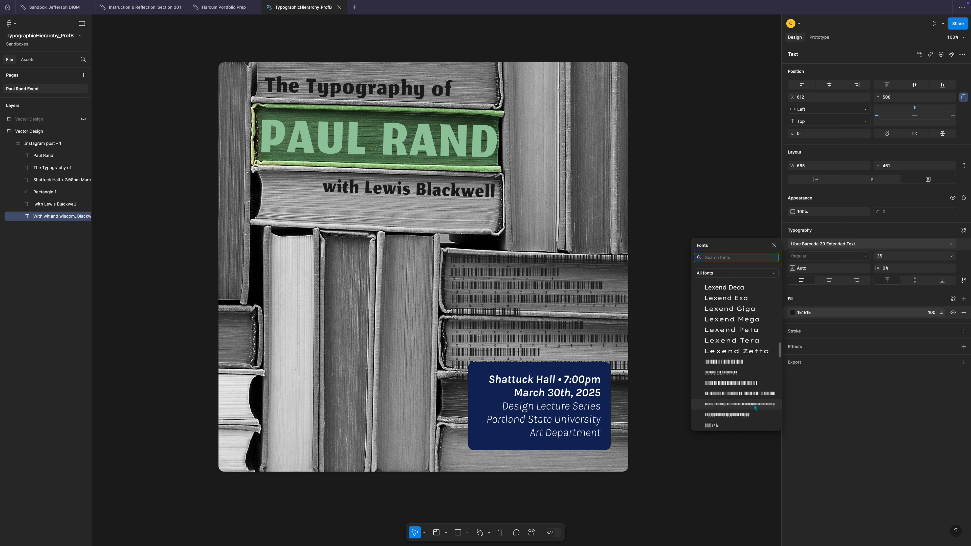
pyautogui.scroll(-3, 755, 408)
pyautogui.scroll(-1, 754, 405)
pyautogui.scroll(-3, 757, 399)
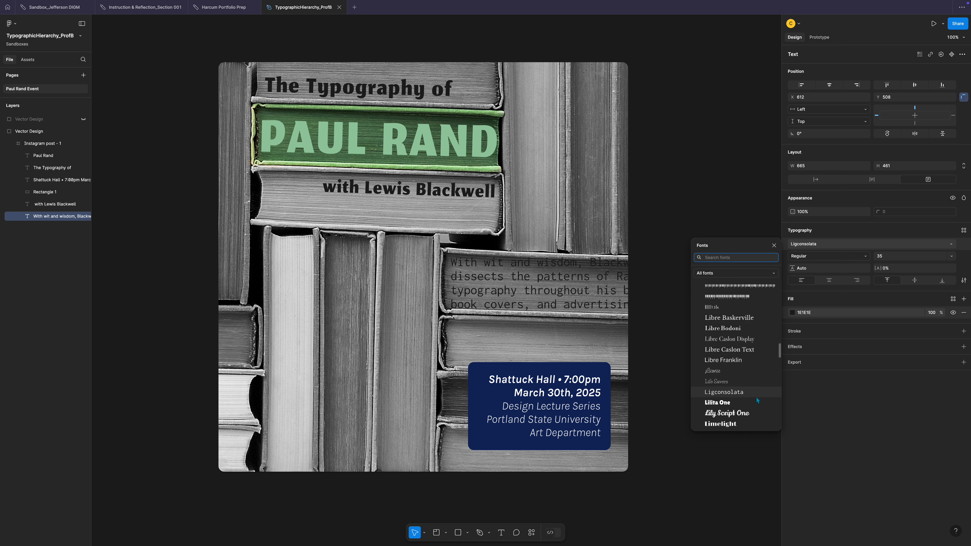
pyautogui.scroll(-5, 756, 374)
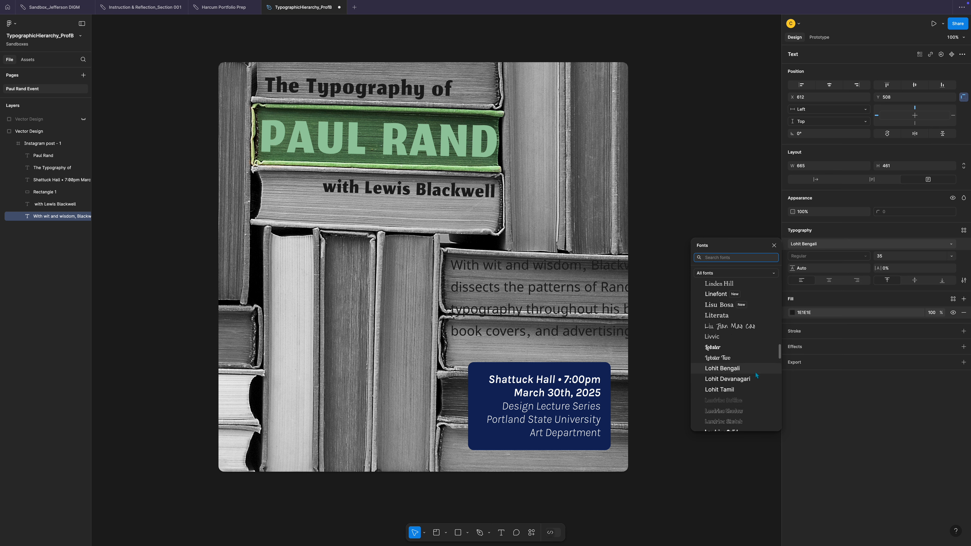
pyautogui.scroll(-3, 754, 371)
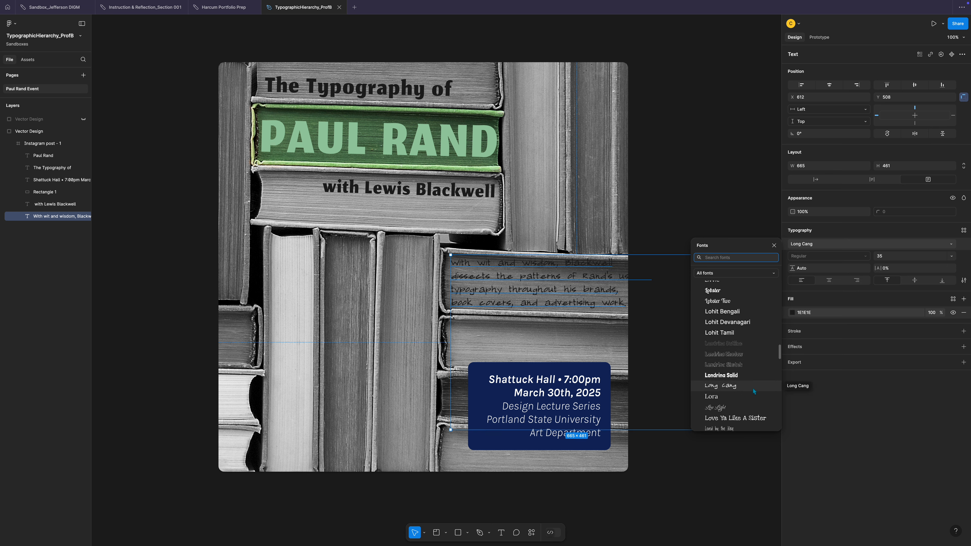
pyautogui.scroll(-2, 753, 388)
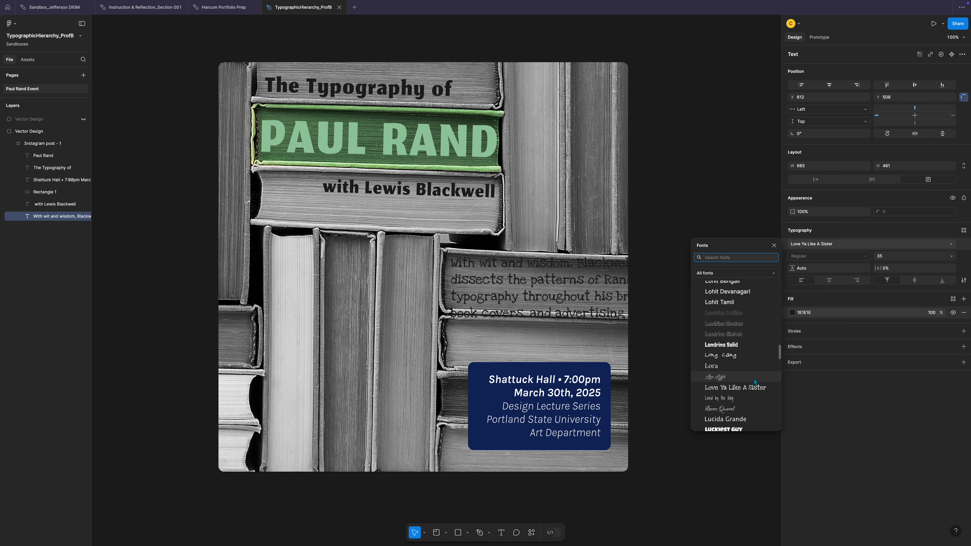
pyautogui.scroll(-5, 755, 381)
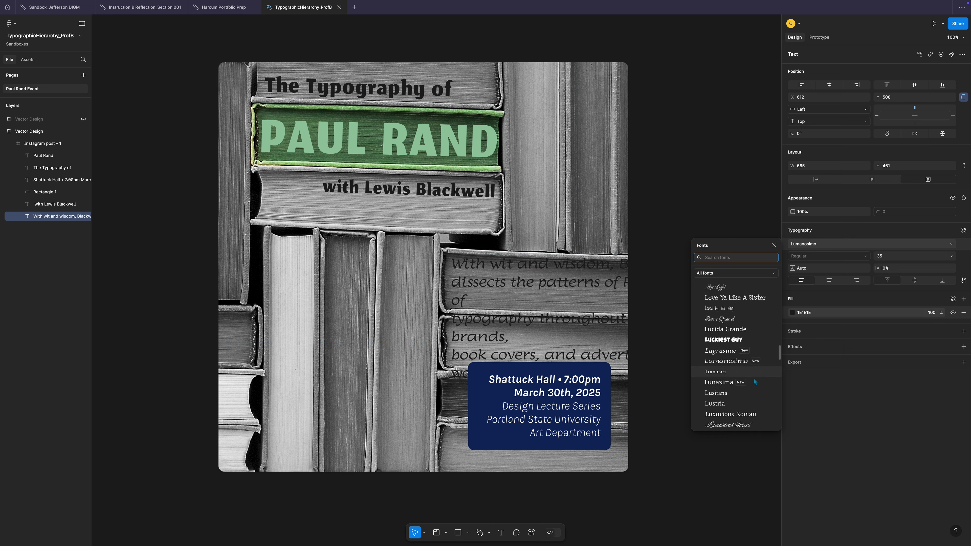
pyautogui.scroll(-4, 755, 382)
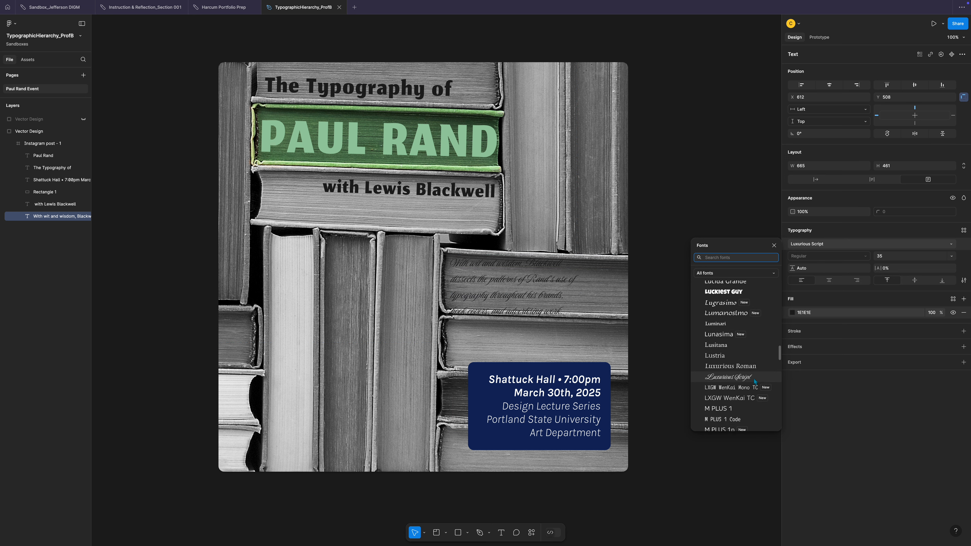
pyautogui.scroll(-6, 754, 382)
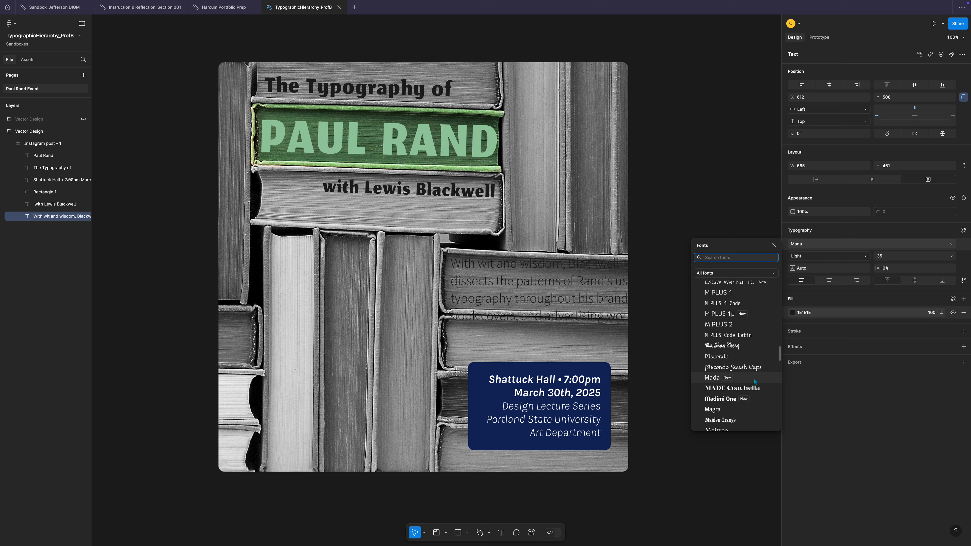
pyautogui.scroll(-2, 754, 379)
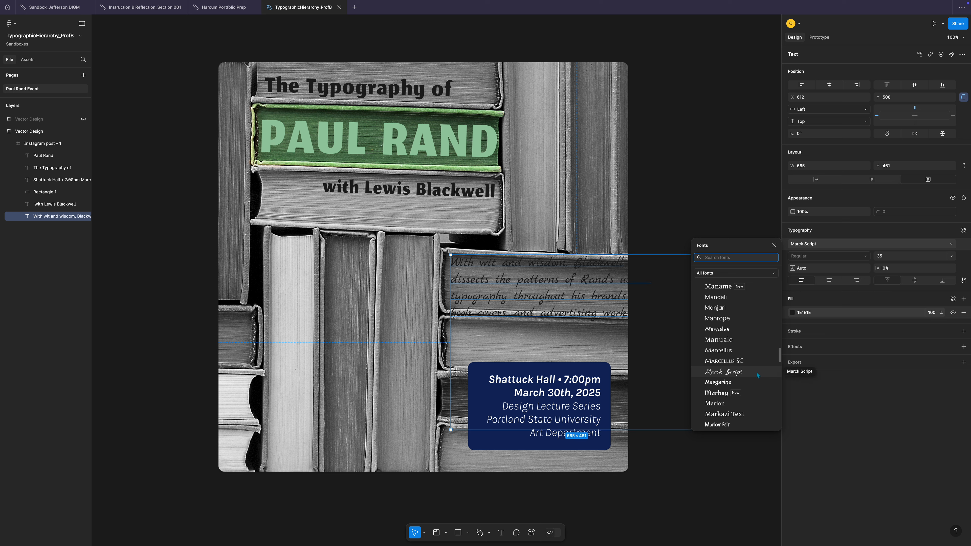
pyautogui.click(724, 372)
pyautogui.click(754, 373)
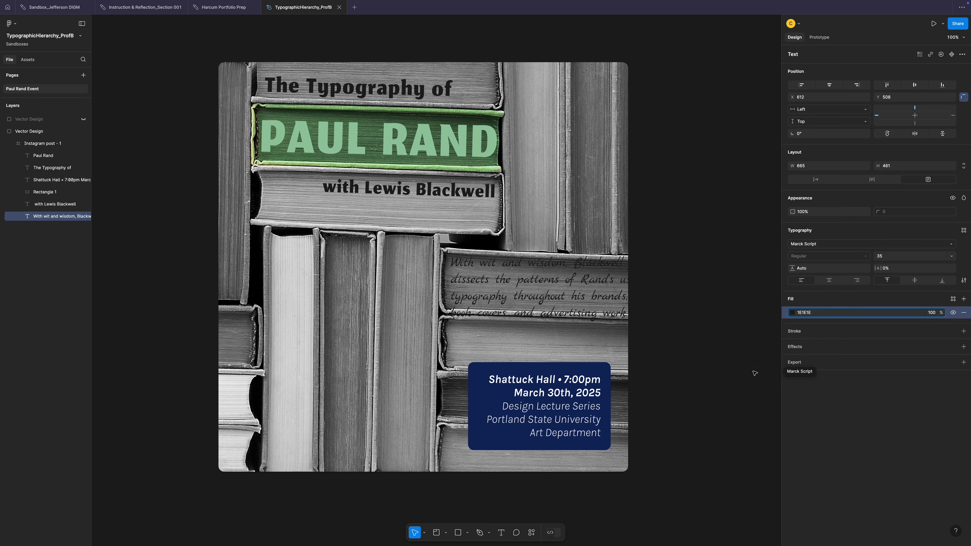
# Step: Reduce the font size of the "With wit and wisdom" paragraph to 29
pyautogui.click(901, 257)
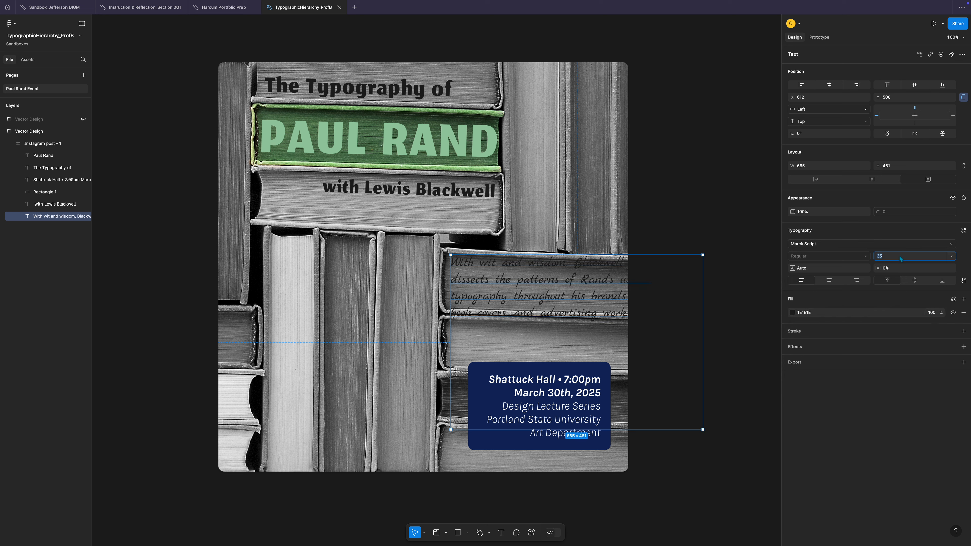
pyautogui.press('Down')
pyautogui.press('Down')
pyautogui.press('Down')
pyautogui.press('Down')
pyautogui.press('Down')
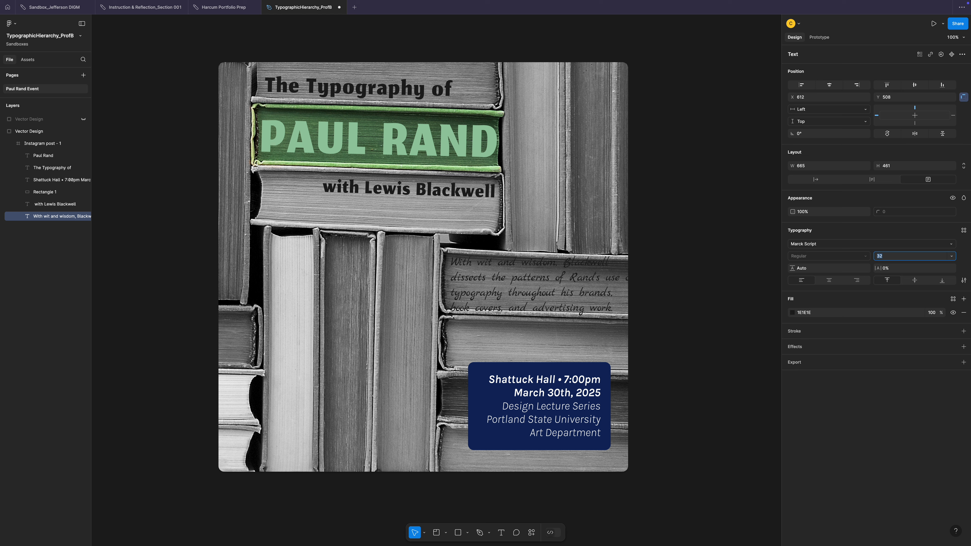
pyautogui.press('Down')
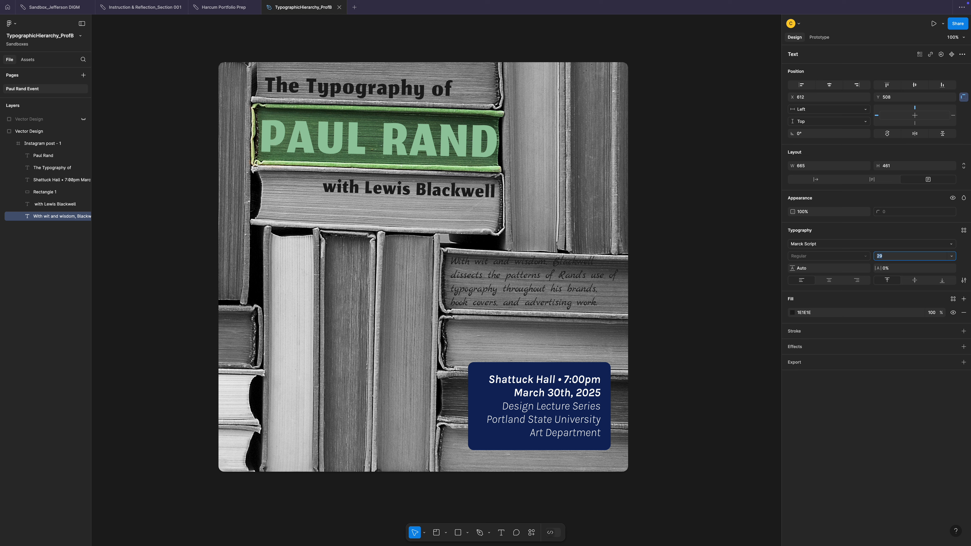
# Step: Tighten the line height of the "With wit and wisdom" paragraph to 28
pyautogui.click(818, 269)
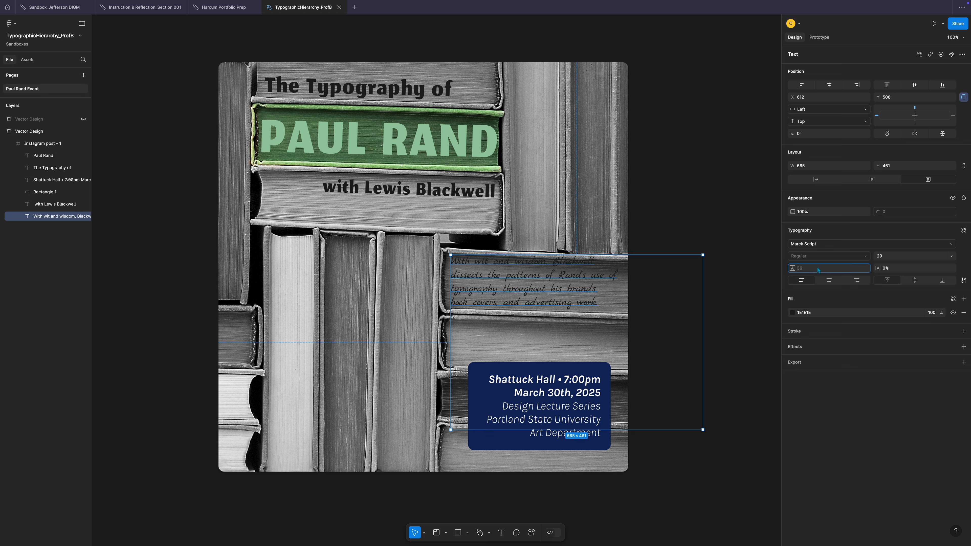
pyautogui.press('Down')
pyautogui.press('Down')
pyautogui.press('Down')
pyautogui.press('Down')
pyautogui.press('Down')
pyautogui.press('Down')
pyautogui.press('Down')
pyautogui.press('Down')
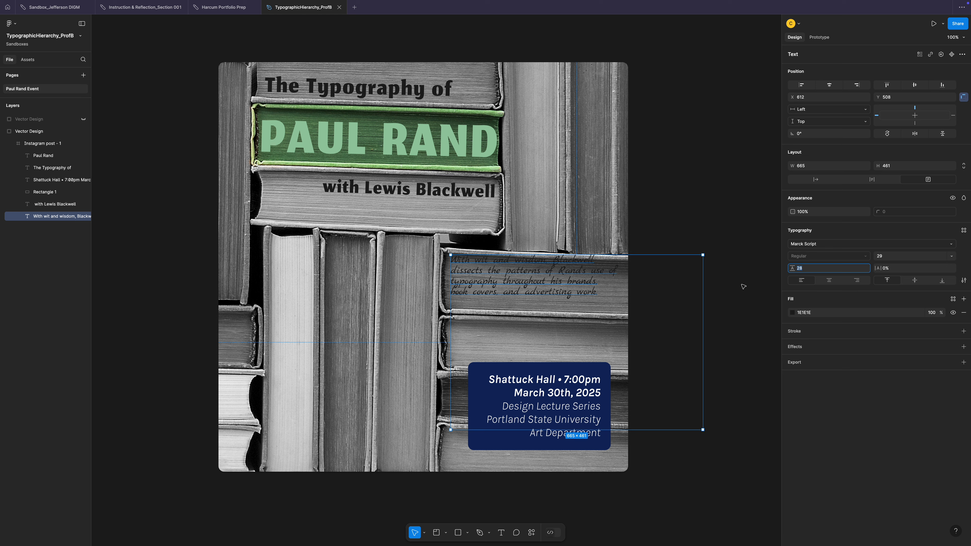
pyautogui.press('Return')
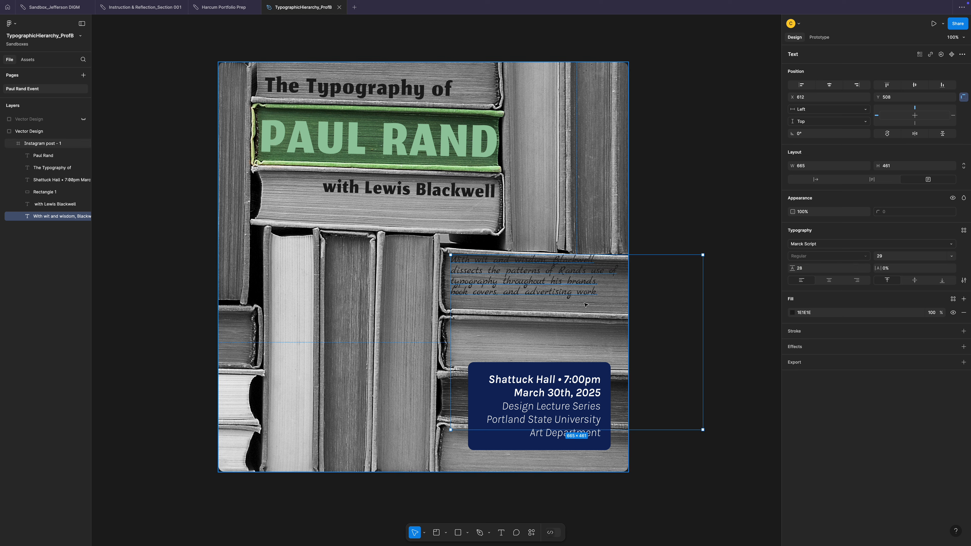
# Step: Move the "With wit and wisdom" paragraph down one book to about X 620, Y 691, and delete the navy rectangle behind the event details
pyautogui.moveTo(585, 305); pyautogui.dragTo(583, 363)
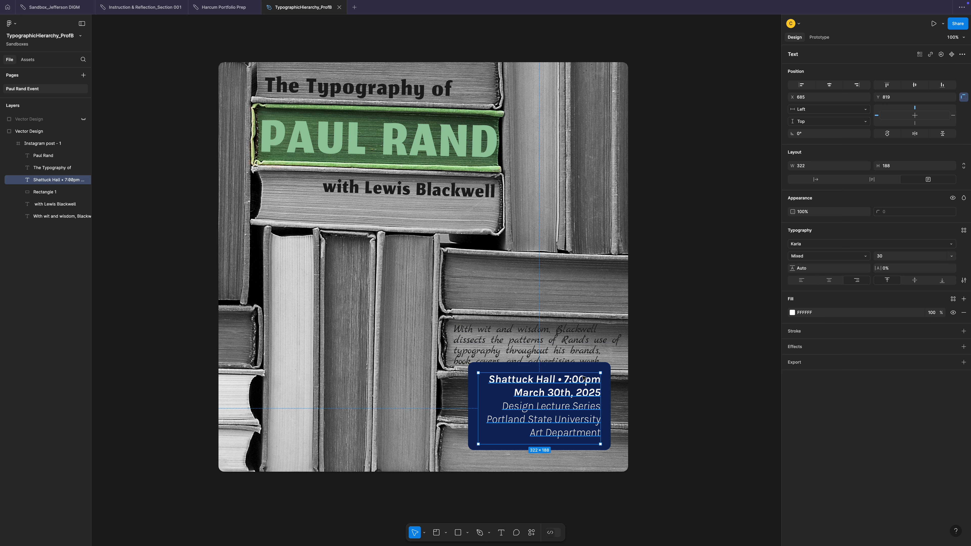
pyautogui.click(588, 367)
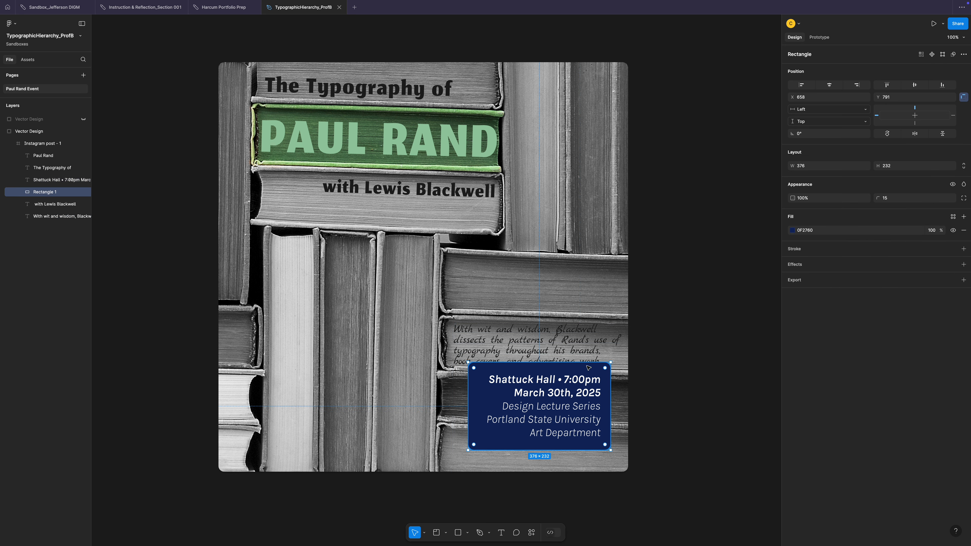
pyautogui.press('Delete')
# Step: Move the "Shattuck Hall" event details text onto the upright books at the lower left, at about X 148, Y 828
pyautogui.moveTo(575, 396); pyautogui.dragTo(563, 403)
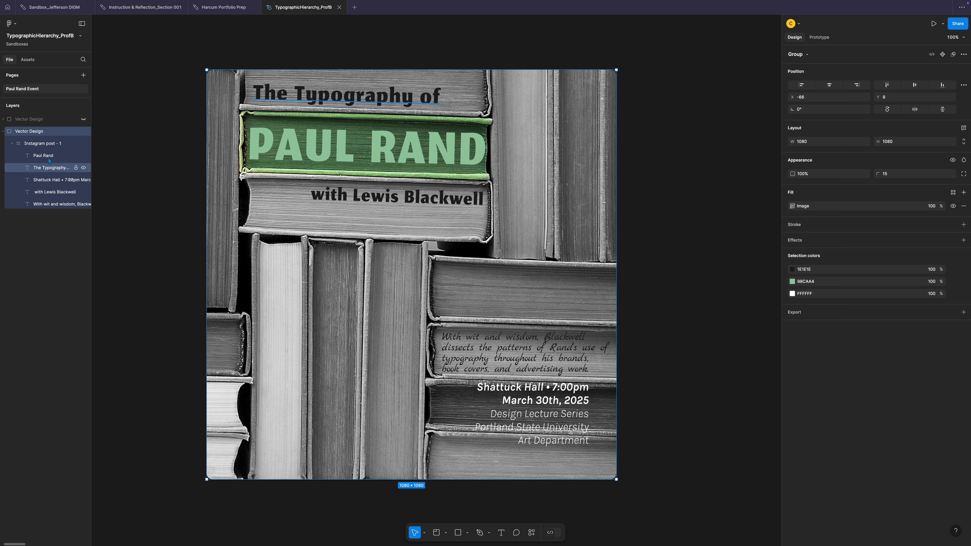
pyautogui.click(55, 207)
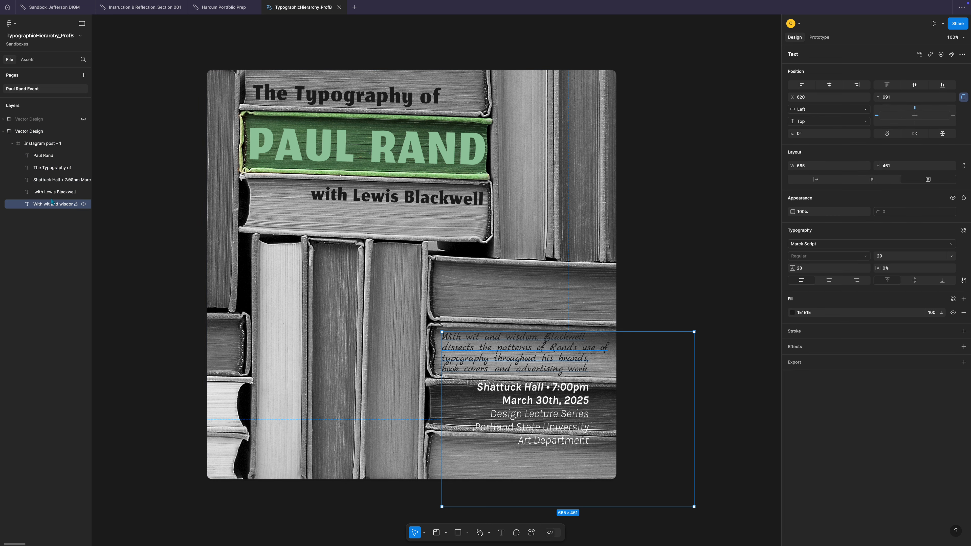
pyautogui.click(50, 180)
pyautogui.moveTo(470, 417); pyautogui.dragTo(327, 419)
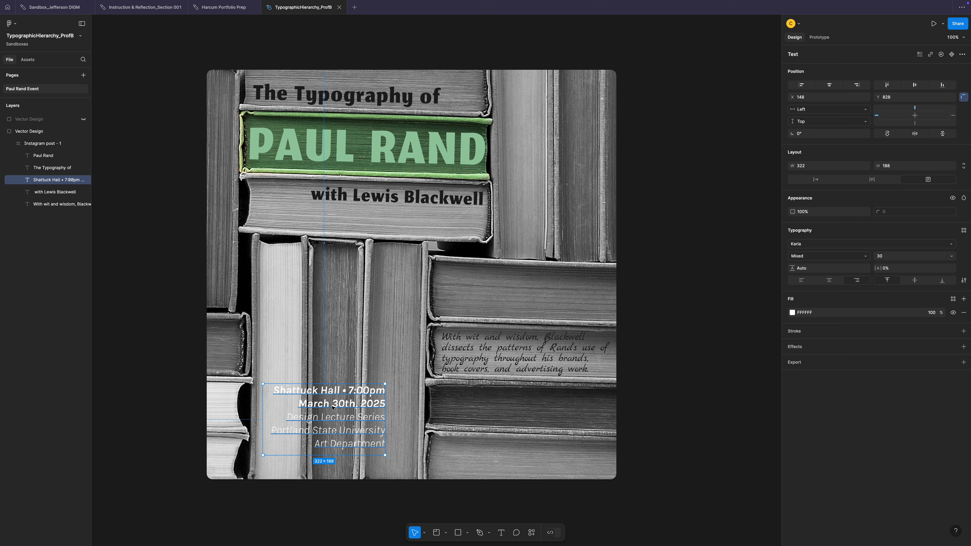
# Step: Cut the "Shattuck Hall • 7:00pm" and "March 30th, 2025" lines out of the event details text
pyautogui.press('Return')
pyautogui.click(384, 403)
pyautogui.moveTo(385, 403); pyautogui.dragTo(275, 390)
pyautogui.hotkey('ctrl', 'c')
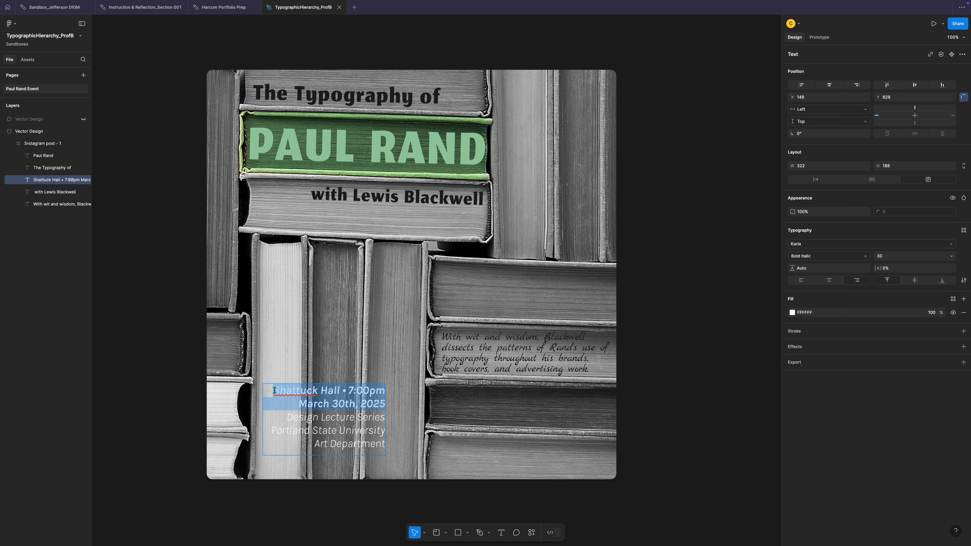
pyautogui.press('BackSpace')
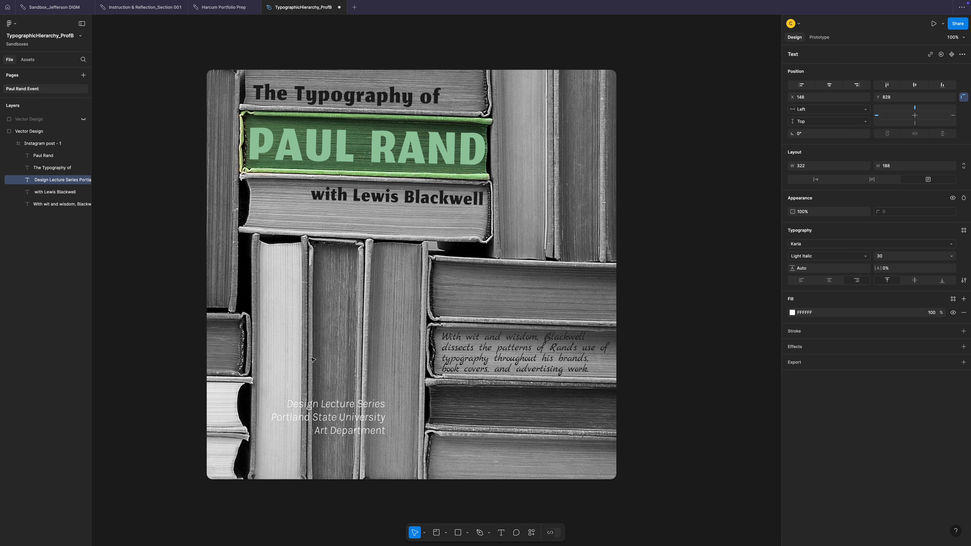
pyautogui.write('t')
pyautogui.press('Escape')
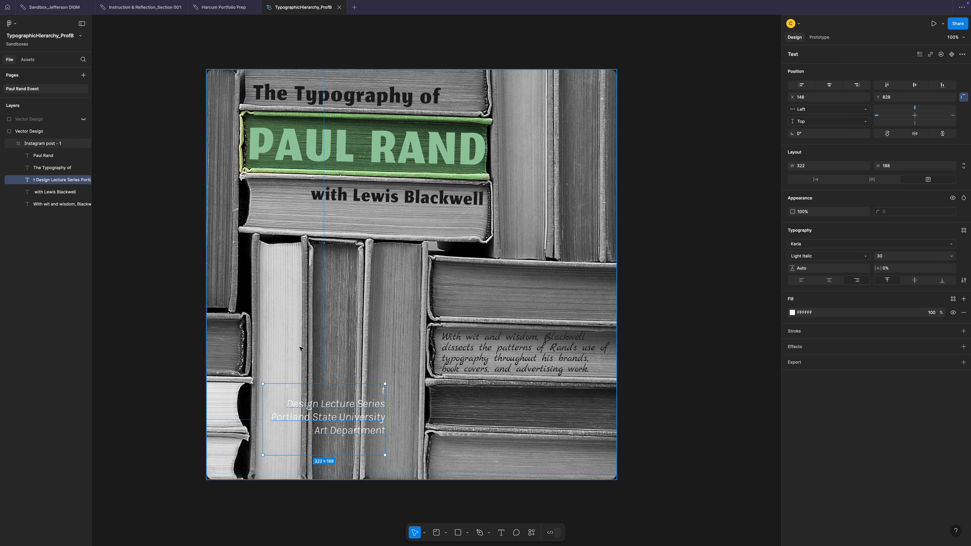
# Step: Paste the venue and date lines into a new text box above the event details and widen it to 401
pyautogui.press('t')
pyautogui.moveTo(299, 347); pyautogui.dragTo(406, 382)
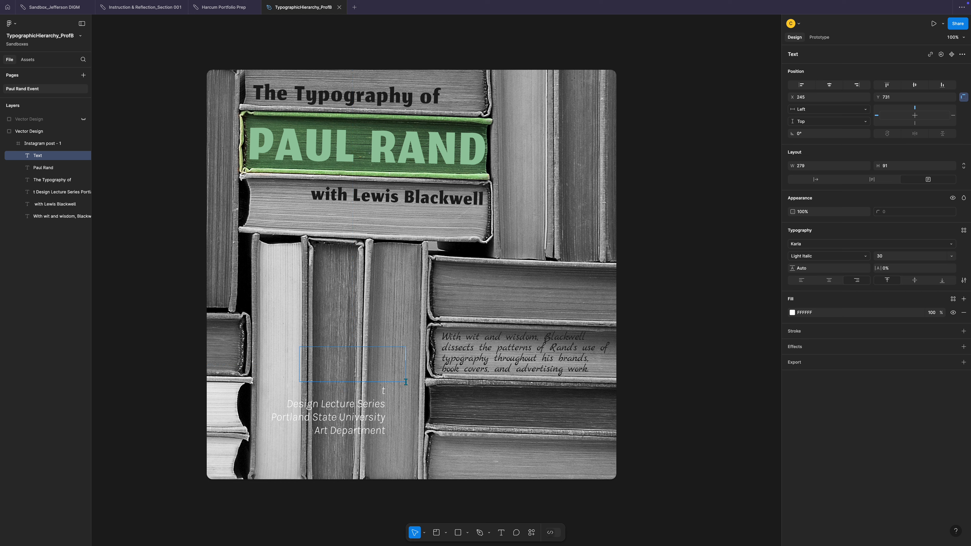
pyautogui.hotkey('ctrl', 'v')
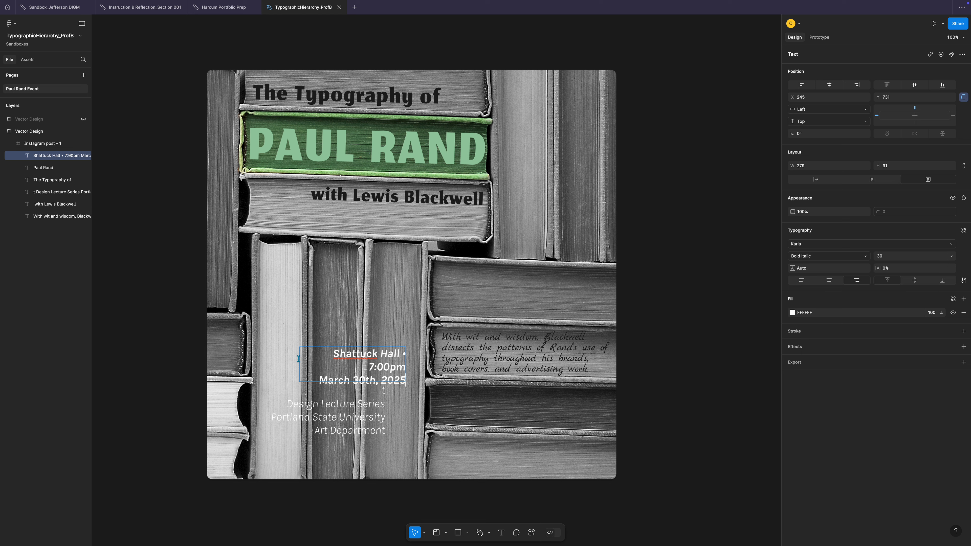
pyautogui.press('Escape')
pyautogui.moveTo(299, 366); pyautogui.dragTo(253, 366)
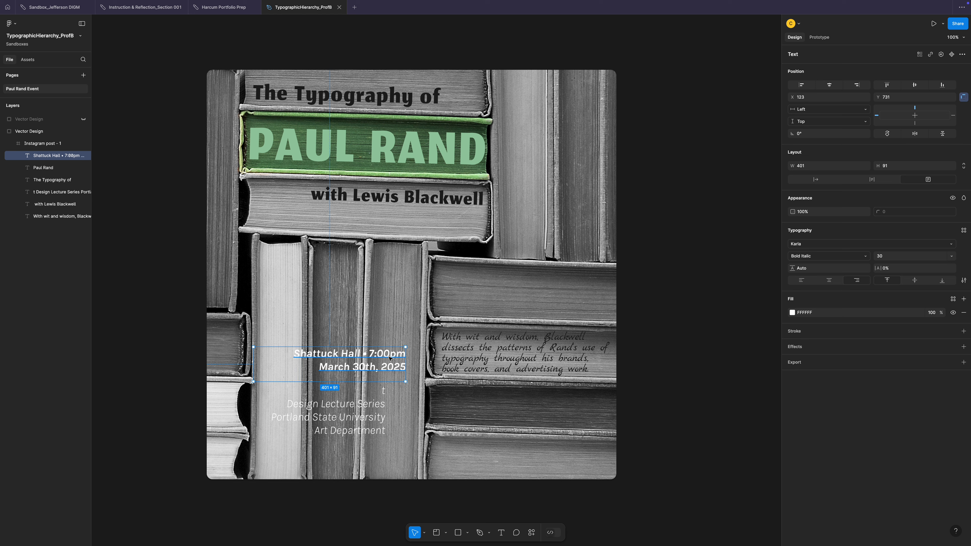
# Step: Move the "Shattuck Hall" text onto the dark book at the lower right and rotate it to about -1.53°
pyautogui.moveTo(313, 360); pyautogui.dragTo(514, 408)
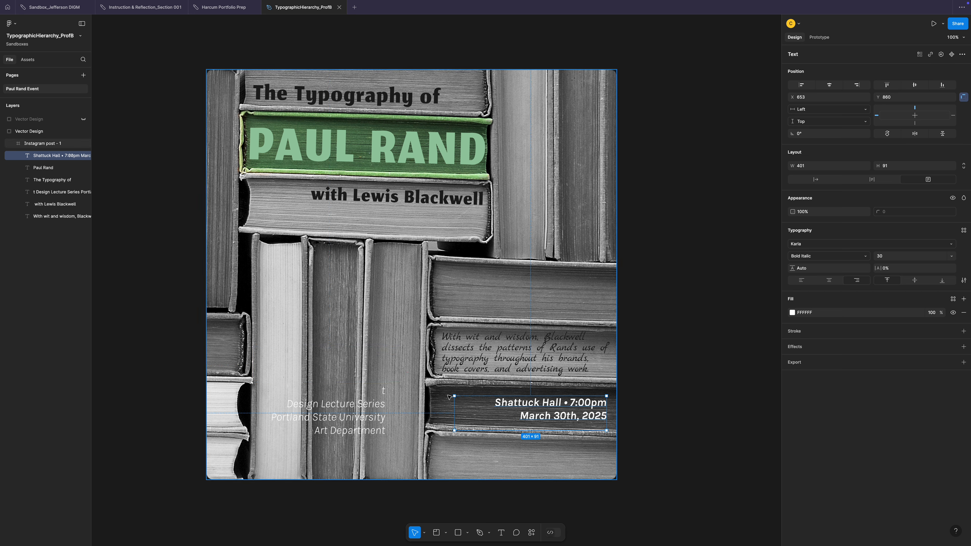
pyautogui.moveTo(449, 397); pyautogui.dragTo(449, 395)
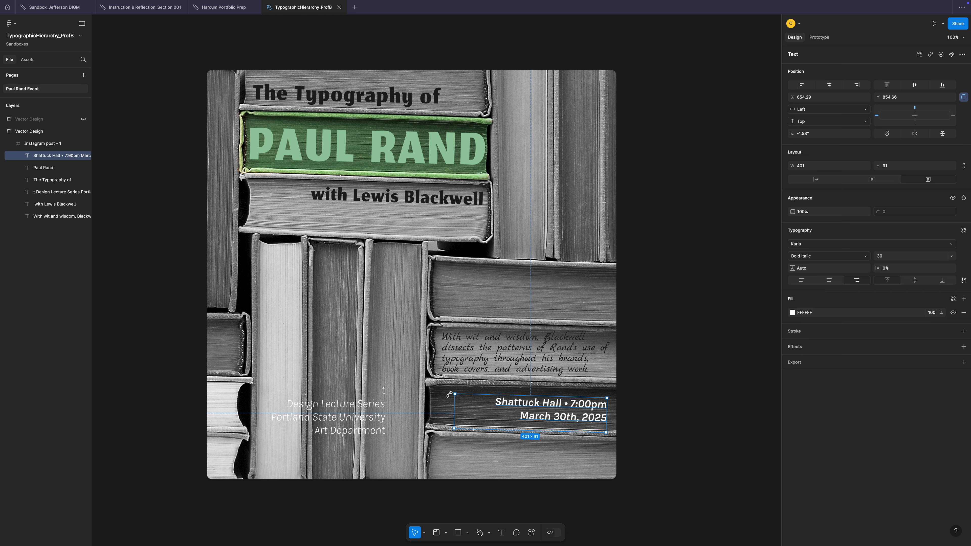
# Step: Try the dark 1E1E1E fill on the "Shattuck Hall" text and return it to white FFFFFF
pyautogui.click(793, 313)
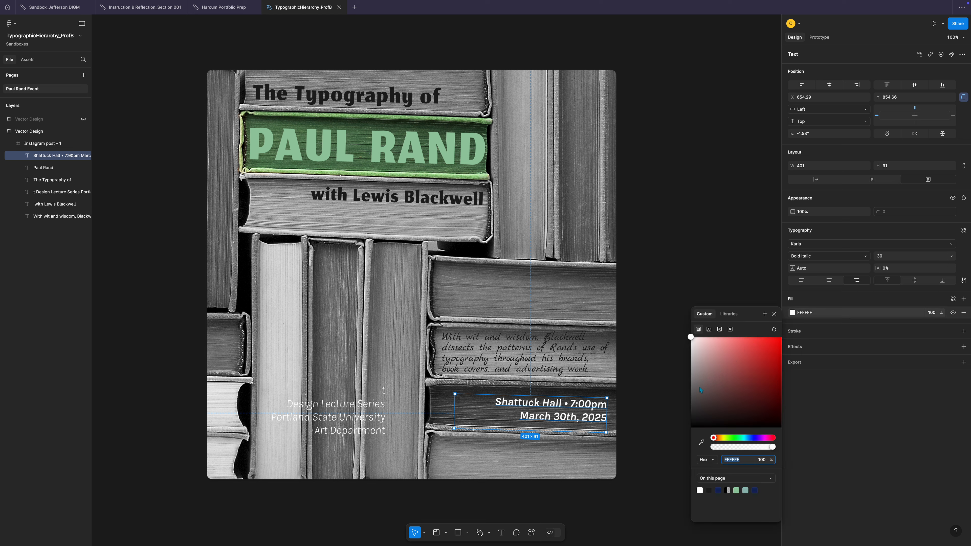
pyautogui.click(712, 491)
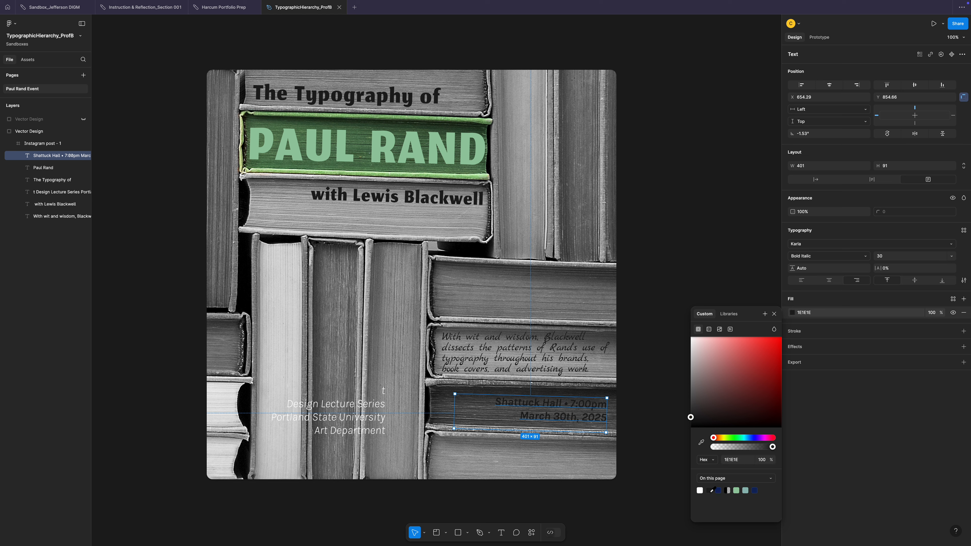
pyautogui.click(700, 490)
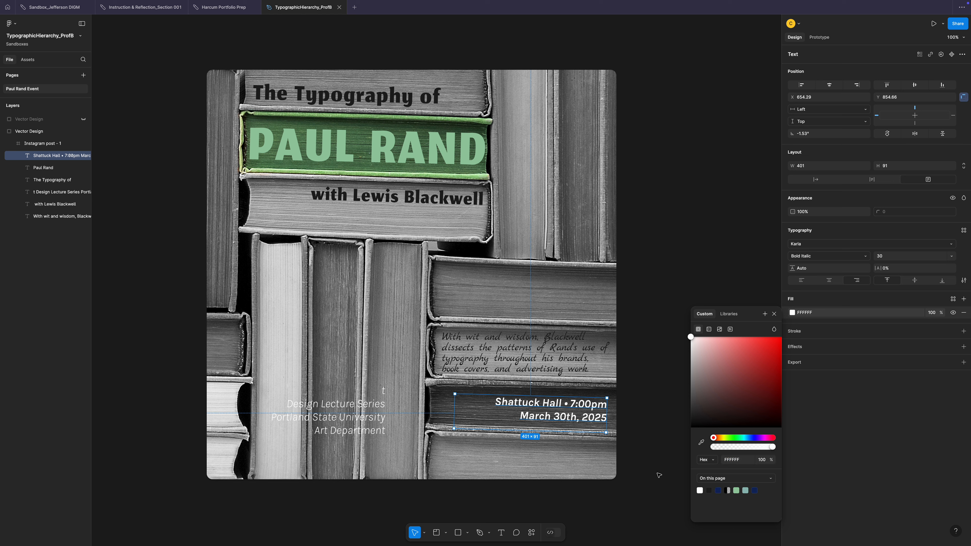
# Step: Move the whole Instagram post frame to about X -235, Y 4
pyautogui.click(584, 472)
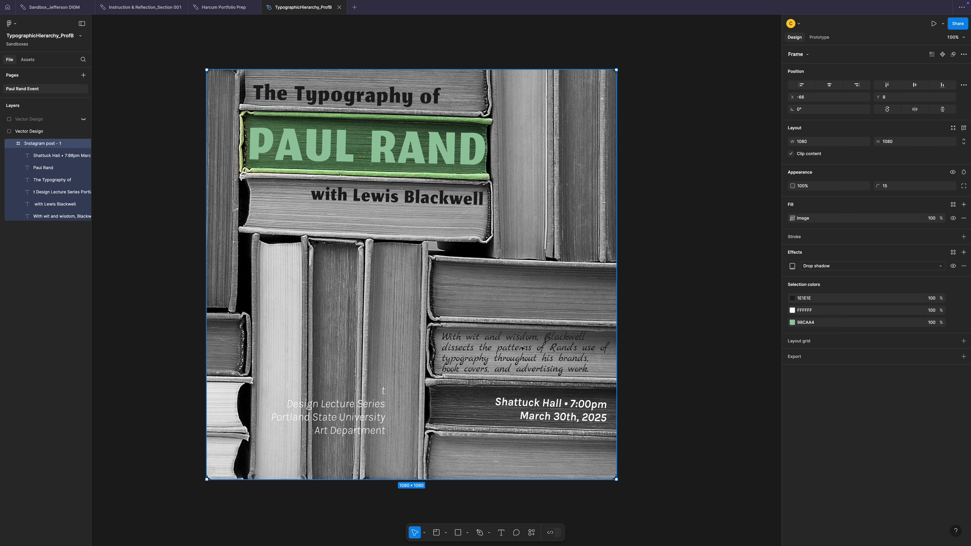
pyautogui.moveTo(424, 341); pyautogui.dragTo(360, 338)
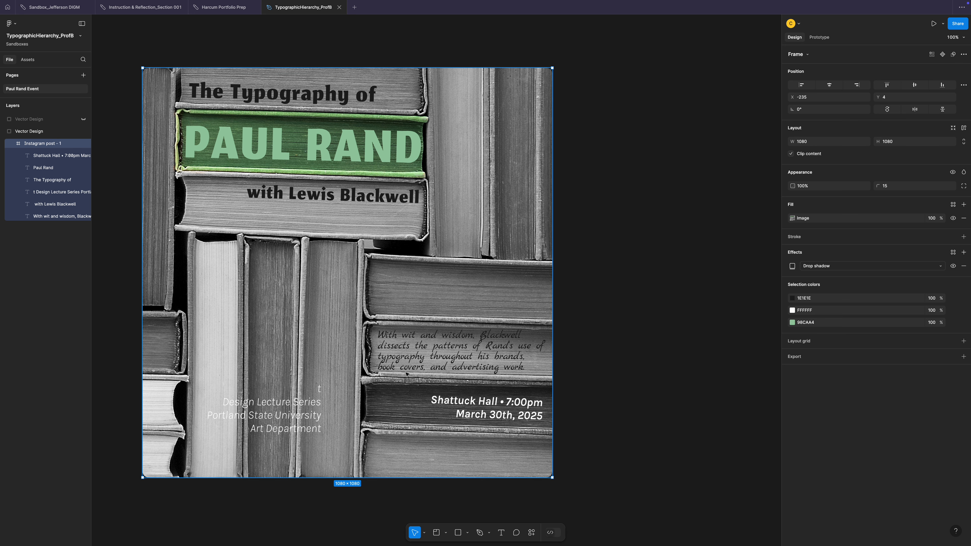
# Step: Remove the stray "t" and the extra line break above "Design Lecture Series" in the event details text
pyautogui.click(284, 418)
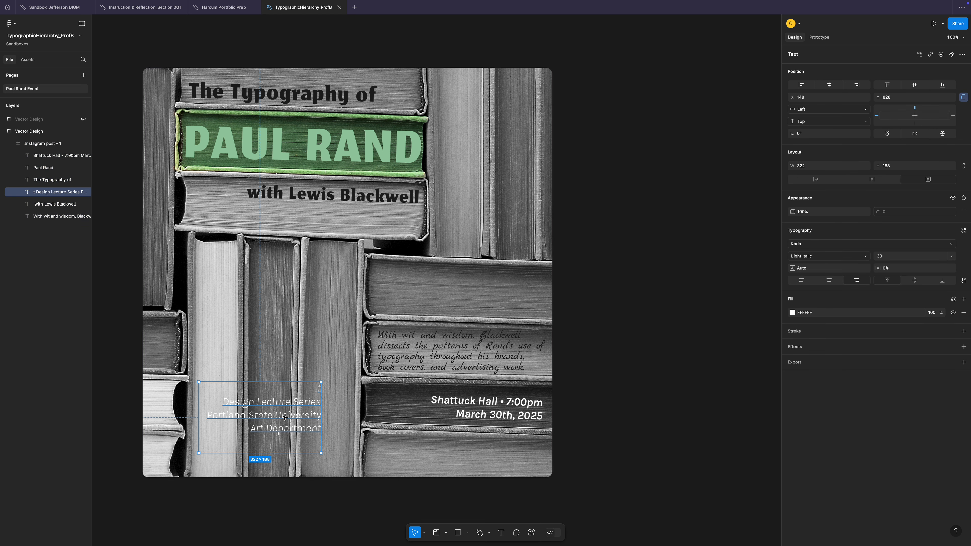
pyautogui.press('Escape')
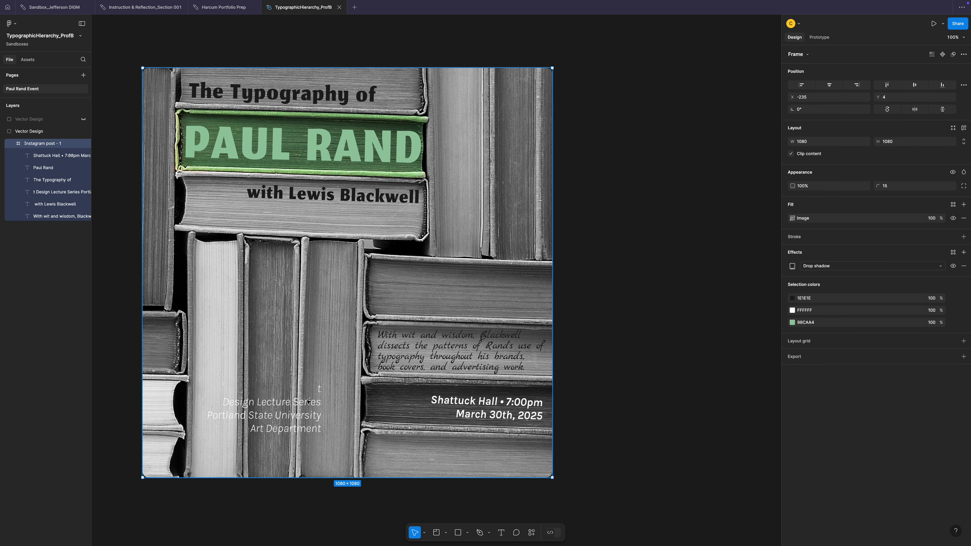
pyautogui.click(224, 404)
pyautogui.doubleClick(224, 404)
pyautogui.click(224, 404)
pyautogui.press('BackSpace')
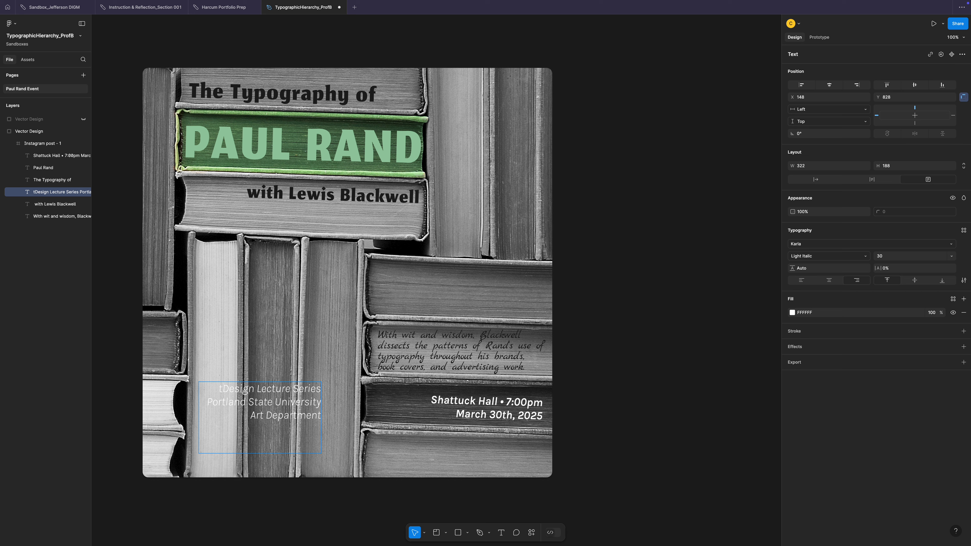
pyautogui.press('BackSpace')
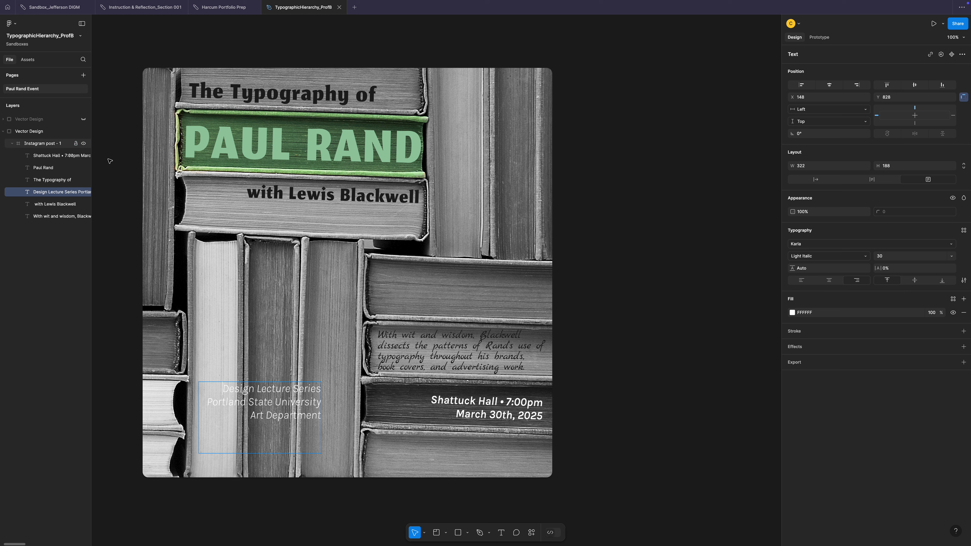
pyautogui.press('Escape')
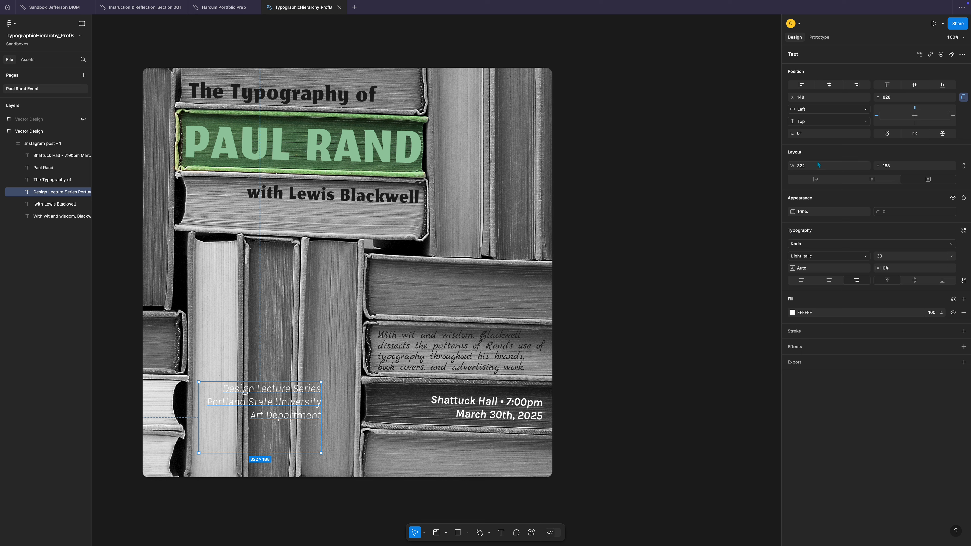
# Step: Left-align the "Design Lecture Series" text and move it onto the lowest book at the lower right
pyautogui.click(802, 285)
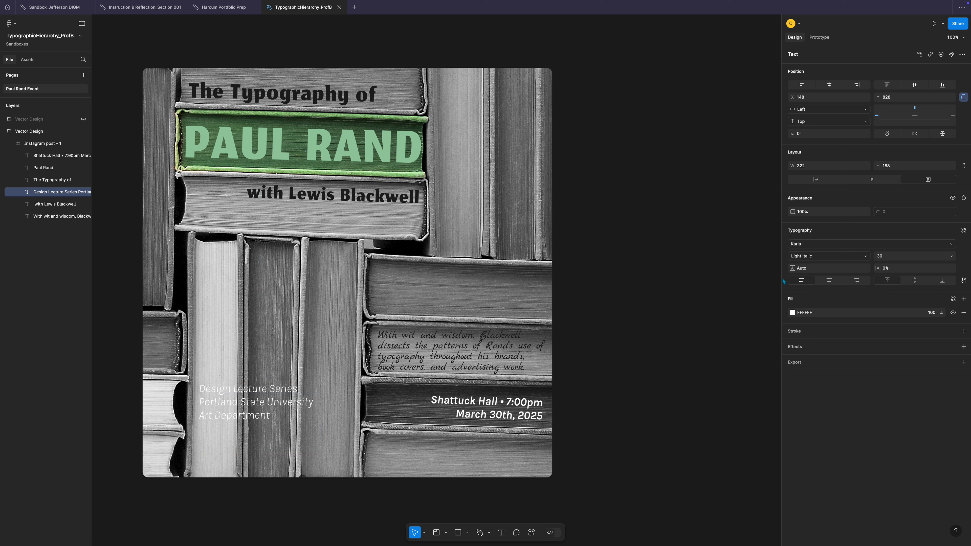
pyautogui.moveTo(263, 392); pyautogui.dragTo(442, 461)
# Step: Move the "With wit and wisdom" paragraph up one book to about Y 527 and rotate it to -2°
pyautogui.moveTo(439, 366); pyautogui.dragTo(442, 305)
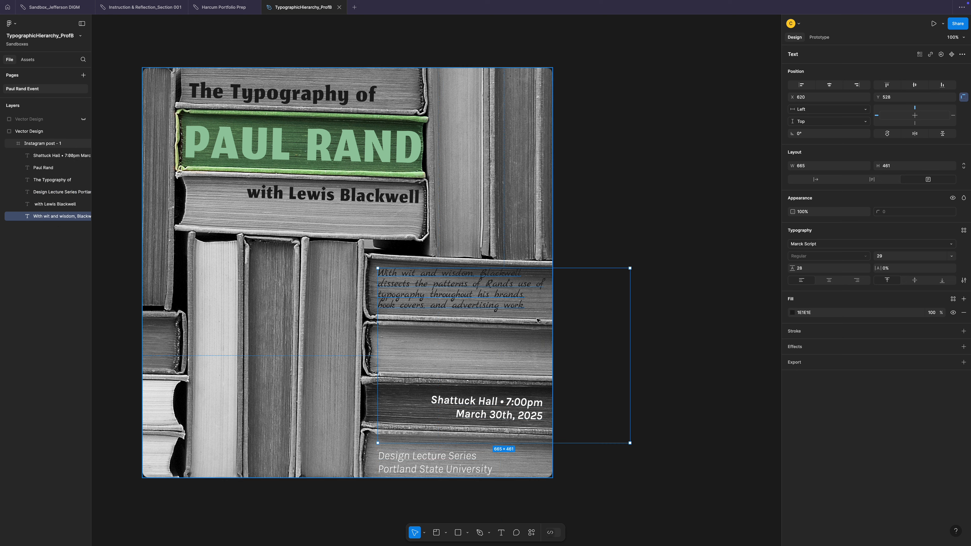
pyautogui.moveTo(634, 445); pyautogui.dragTo(633, 452)
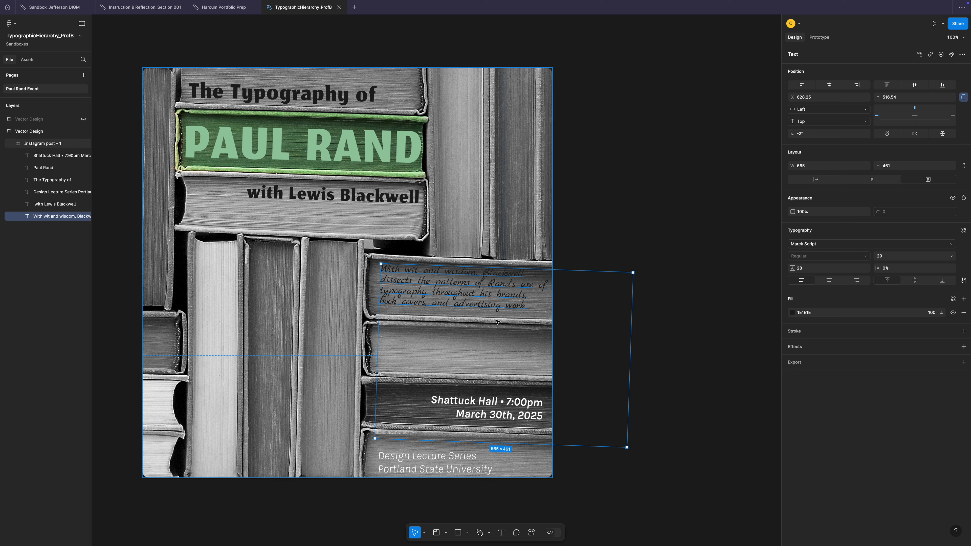
pyautogui.moveTo(487, 305); pyautogui.dragTo(485, 309)
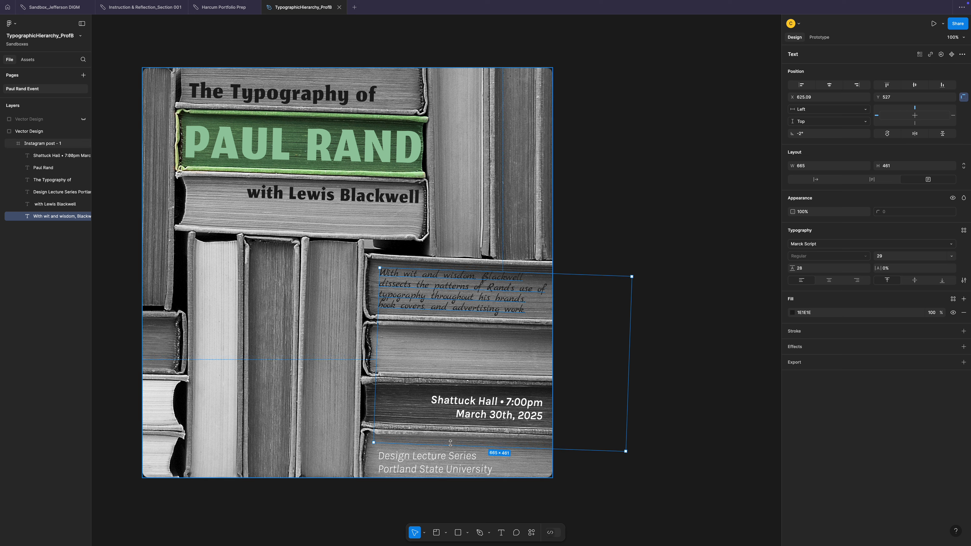
pyautogui.moveTo(481, 418)
pyautogui.mouseDown()
pyautogui.moveTo(480, 372)
pyautogui.moveTo(477, 417)
pyautogui.mouseUp()
pyautogui.click(673, 403)
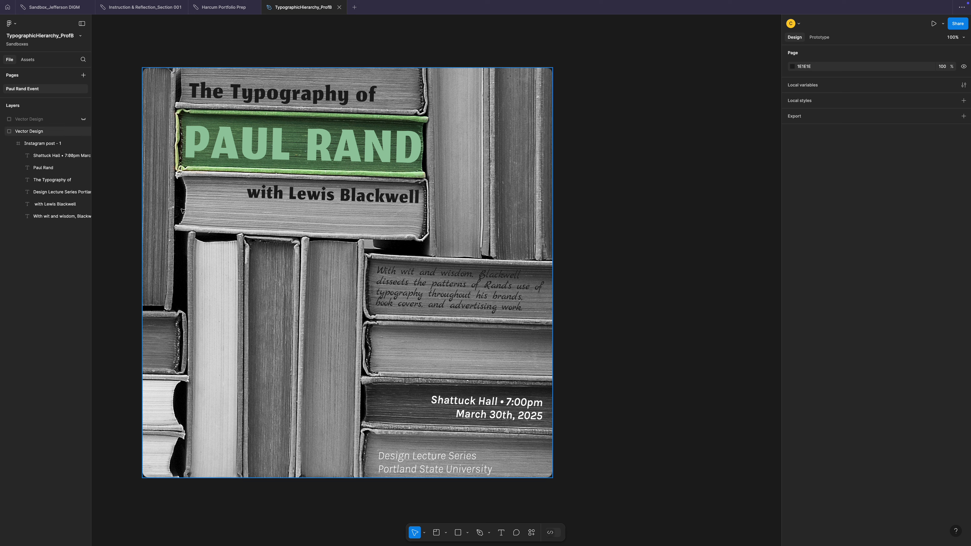
# Step: Move the "Shattuck Hall" text up one book to about Y 704 and the "Design Lecture Series" text onto the dark book below it
pyautogui.click(443, 396)
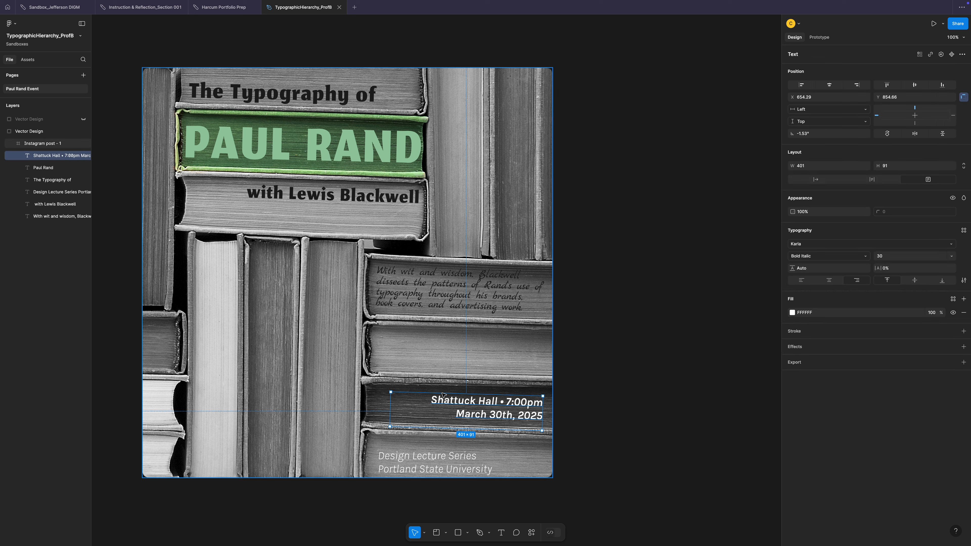
pyautogui.moveTo(497, 405); pyautogui.dragTo(498, 347)
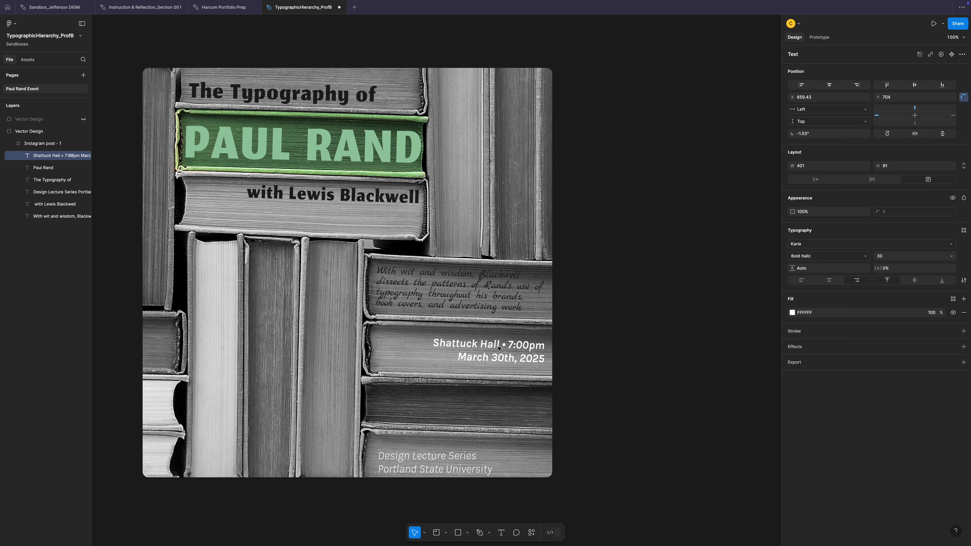
pyautogui.moveTo(448, 459); pyautogui.dragTo(450, 394)
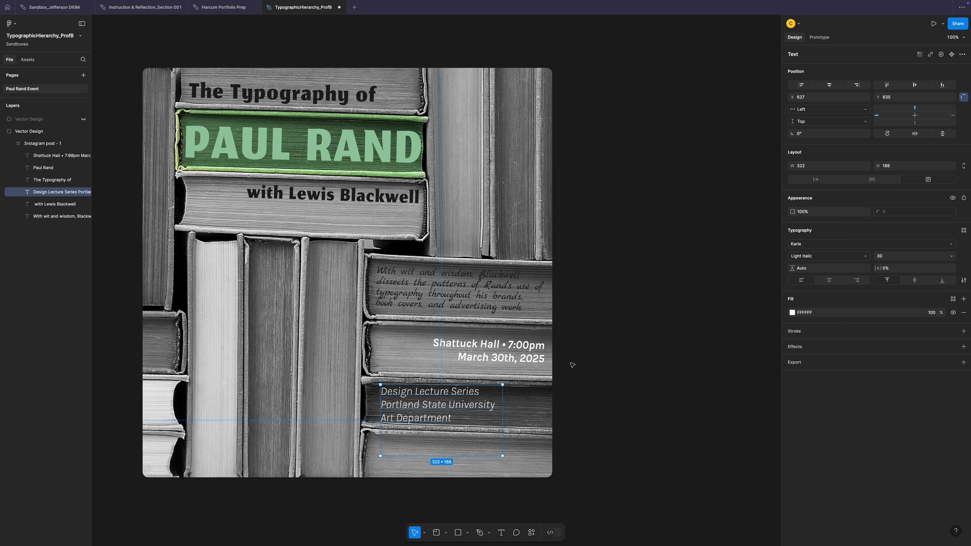
# Step: Tighten the "Design Lecture Series" text's line height to 29 and shift it to about X 620, Y 839
pyautogui.click(815, 268)
pyautogui.press('Down')
pyautogui.press('Down')
pyautogui.press('Down')
pyautogui.press('Down')
pyautogui.press('Down')
pyautogui.press('Down')
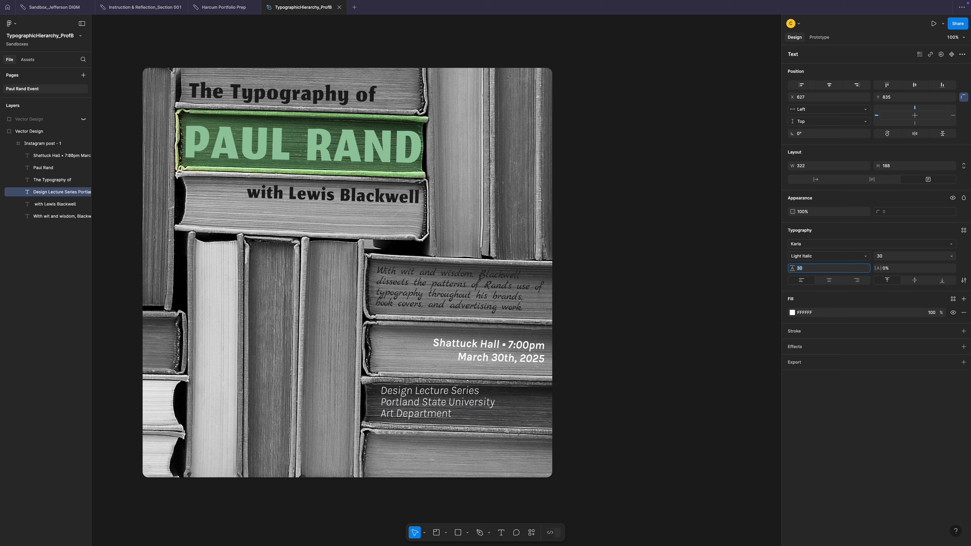
pyautogui.click(440, 405)
pyautogui.moveTo(440, 404); pyautogui.dragTo(437, 406)
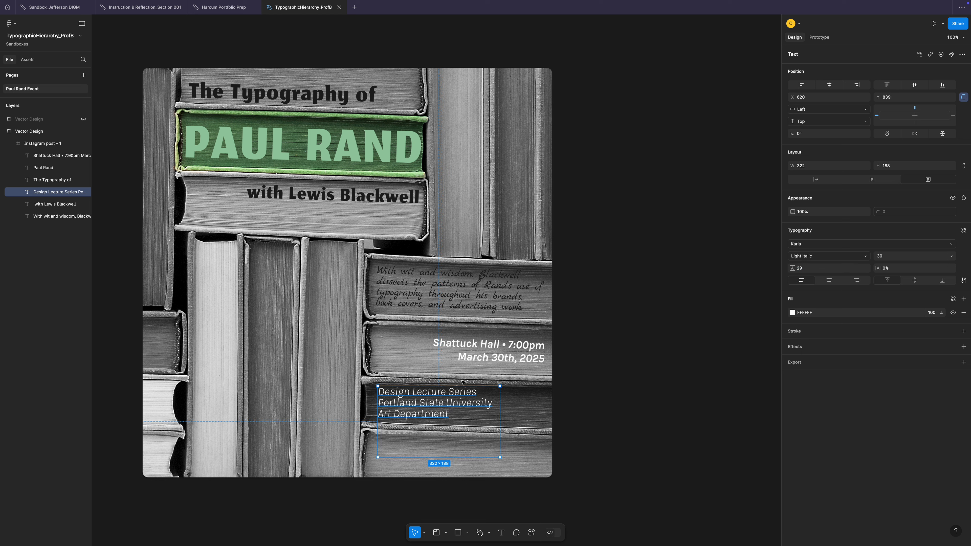
# Step: Left-align the "Shattuck Hall" text and move it to about X 620, Y 702 on its book
pyautogui.click(474, 357)
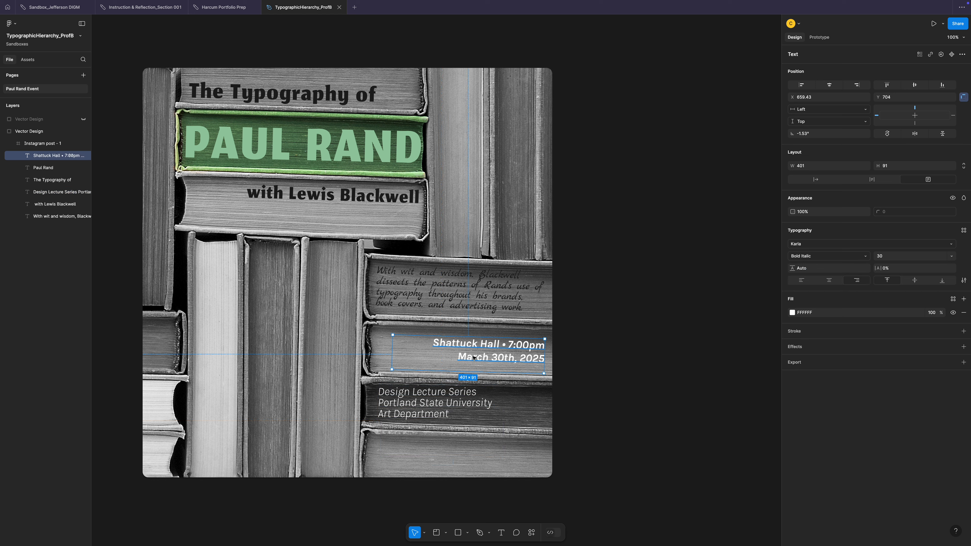
pyautogui.click(802, 281)
pyautogui.moveTo(430, 347); pyautogui.dragTo(416, 345)
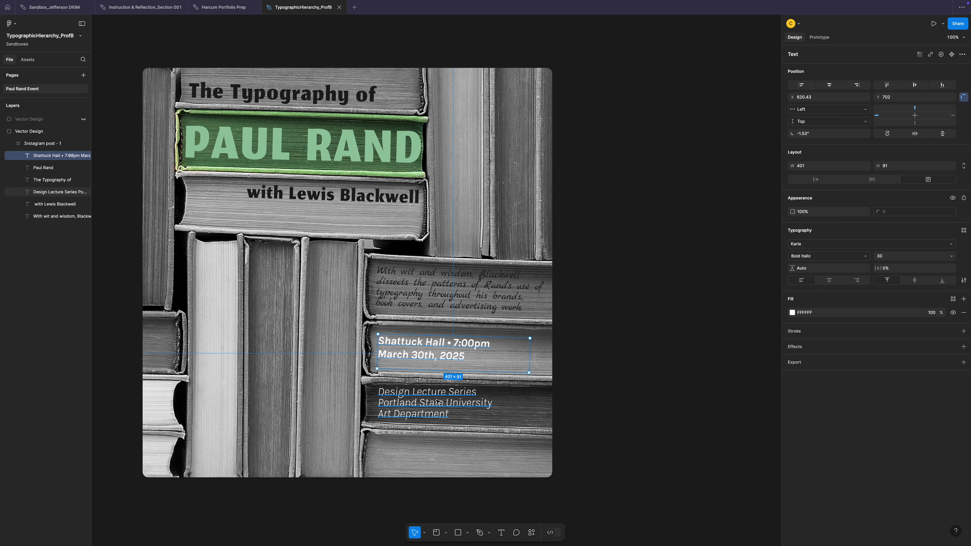
# Step: Right-align the "Design Lecture Series" text and move it to about X 732, Y 848 on the dark book
pyautogui.click(429, 403)
pyautogui.click(855, 283)
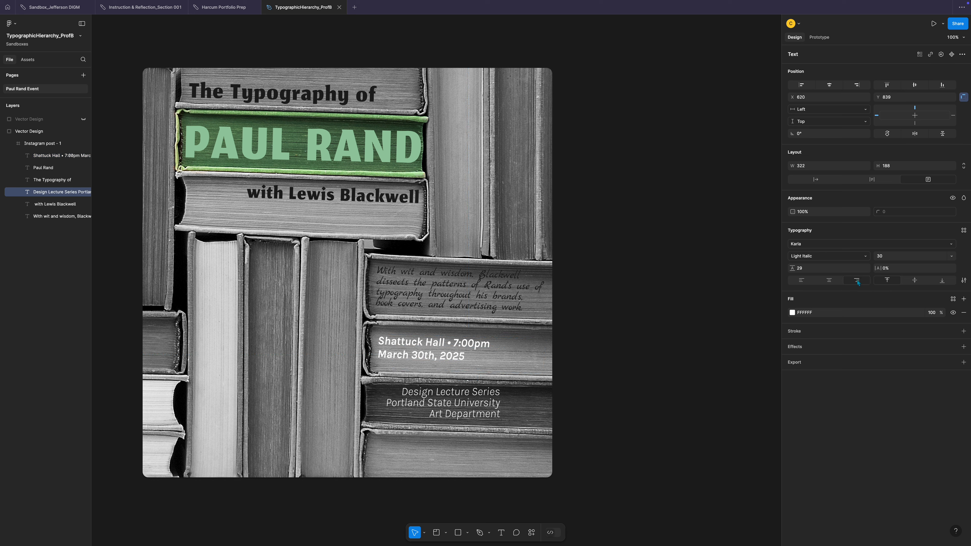
pyautogui.moveTo(487, 405); pyautogui.dragTo(522, 410)
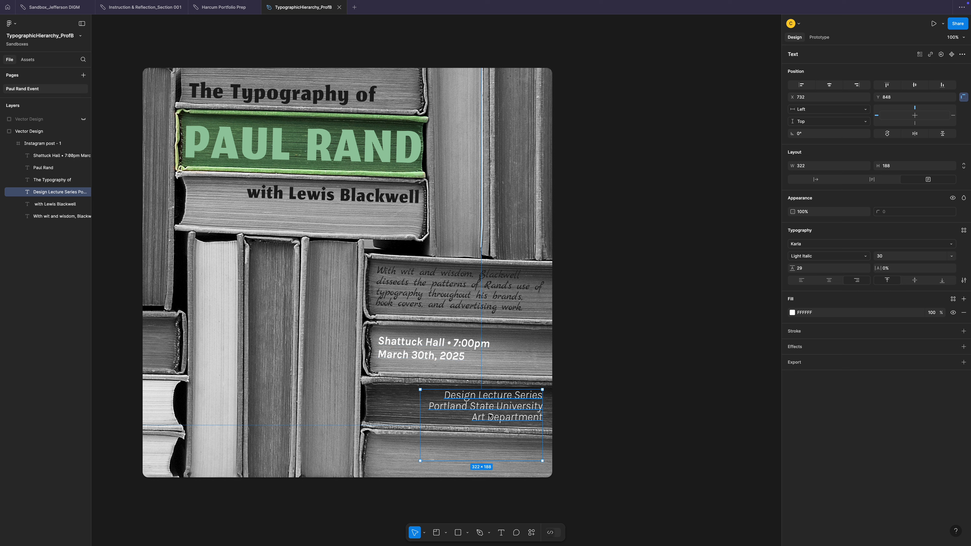
# Step: Widen the "Design Lecture Series" text box to about 715 and join its three lines into running text separated by spaces
pyautogui.moveTo(421, 444); pyautogui.dragTo(268, 444)
pyautogui.doubleClick(430, 411)
pyautogui.click(428, 409)
pyautogui.press('BackSpace')
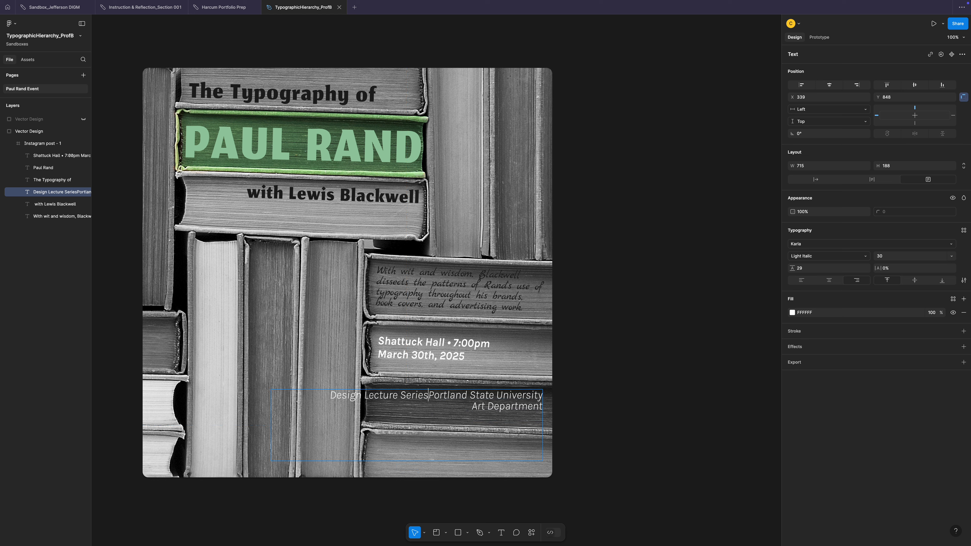
pyautogui.click(472, 408)
pyautogui.press('BackSpace')
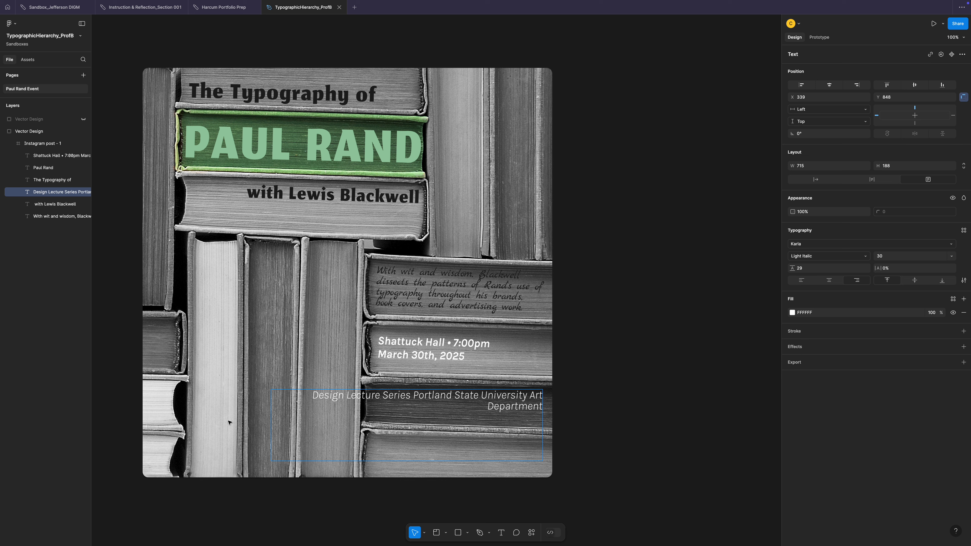
pyautogui.press('Escape')
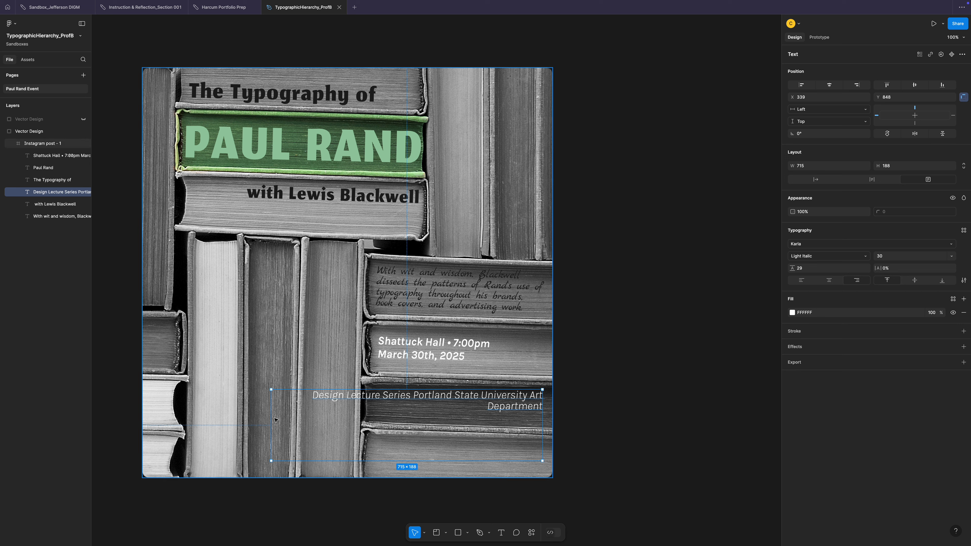
# Step: Widen the "Design Lecture Series" text box to 788, rotate it to 90°, and place it along the far-left upright book at X 18, Y 810
pyautogui.moveTo(272, 418); pyautogui.dragTo(243, 418)
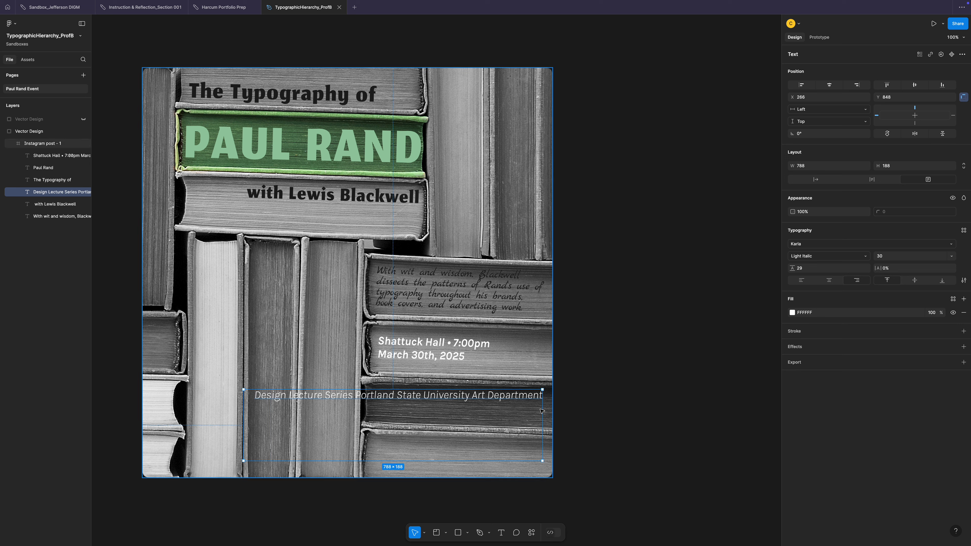
pyautogui.moveTo(551, 452); pyautogui.dragTo(404, 285)
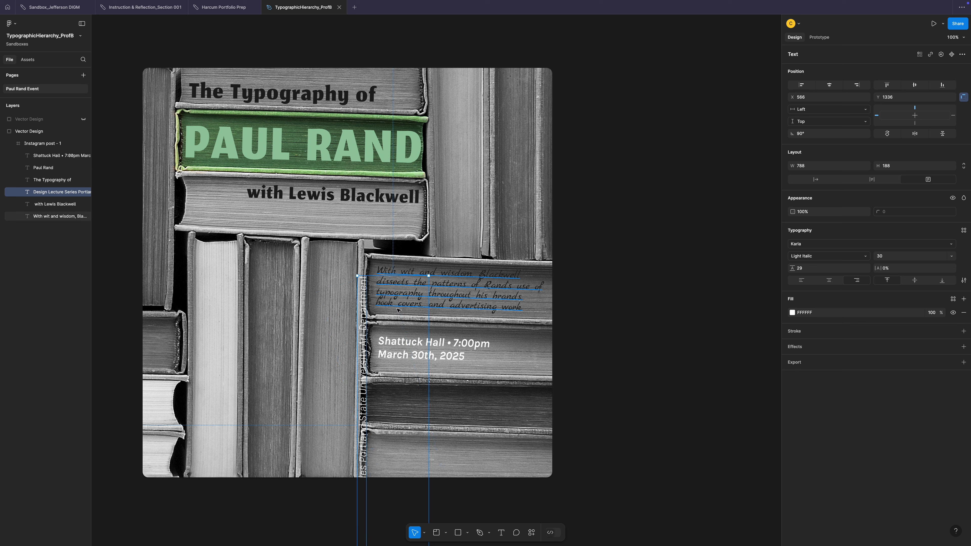
pyautogui.moveTo(356, 358); pyautogui.dragTo(159, 186)
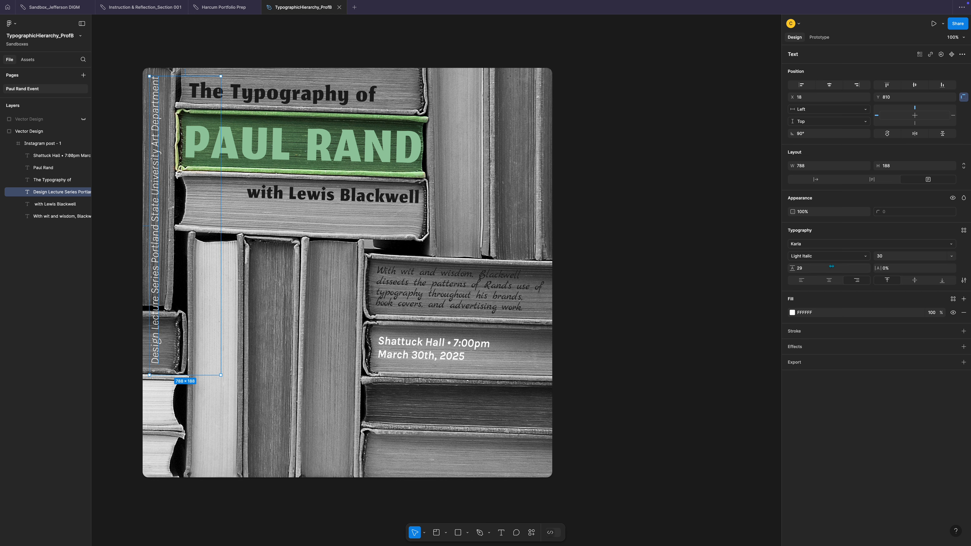
# Step: Reduce the vertical "Design Lecture Series" text's font size to 23
pyautogui.click(902, 257)
pyautogui.write('24')
pyautogui.press('Return')
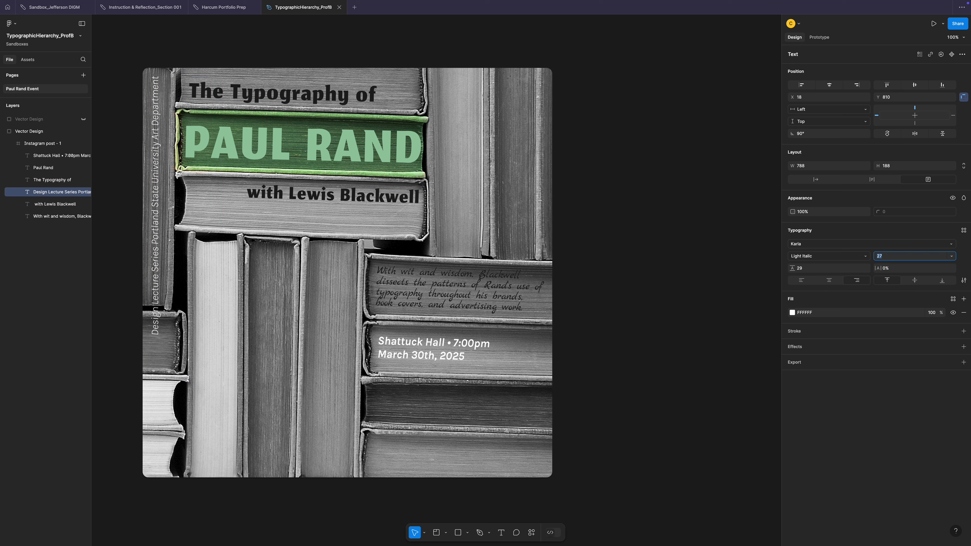
pyautogui.press('Down')
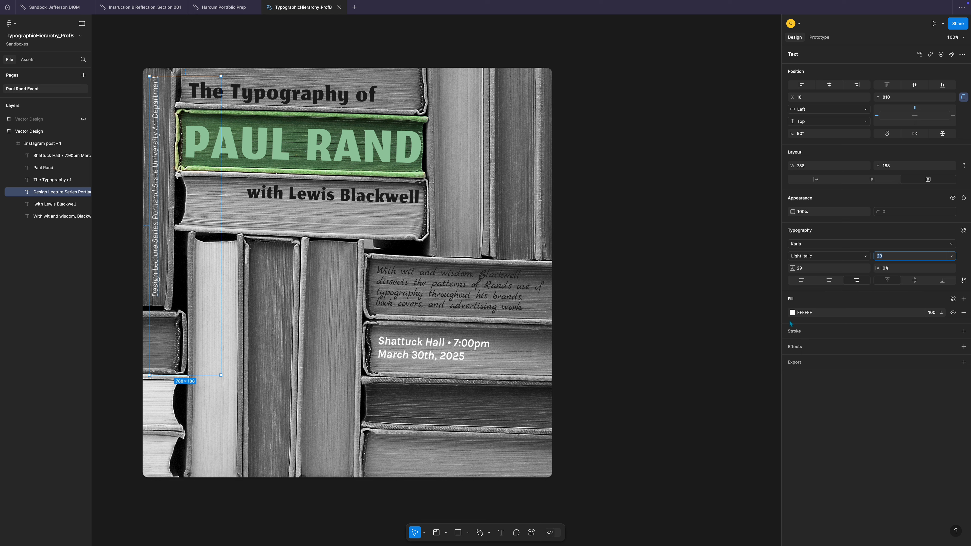
# Step: Try the vertical "Design Lecture Series" text in dark 1E1E1E and in green 98CAA4
pyautogui.click(795, 315)
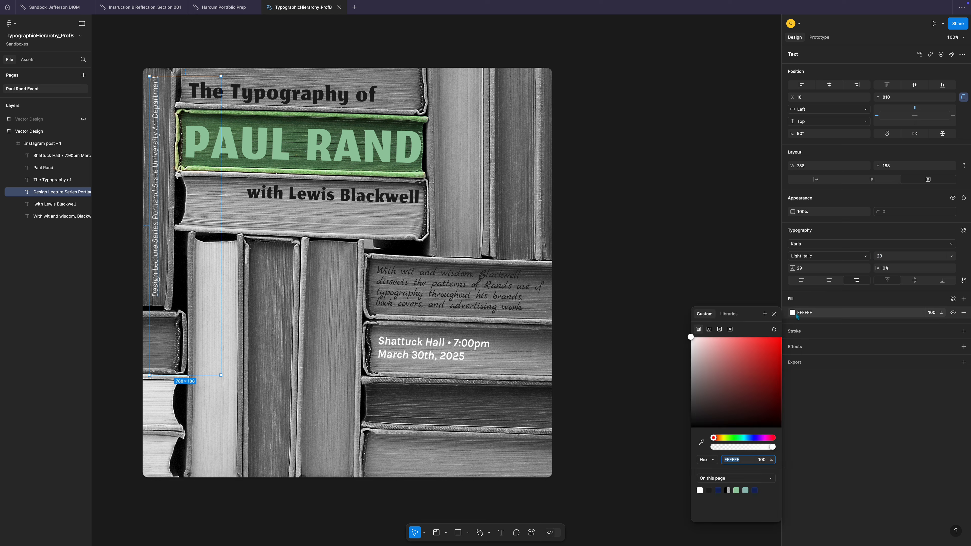
pyautogui.click(712, 489)
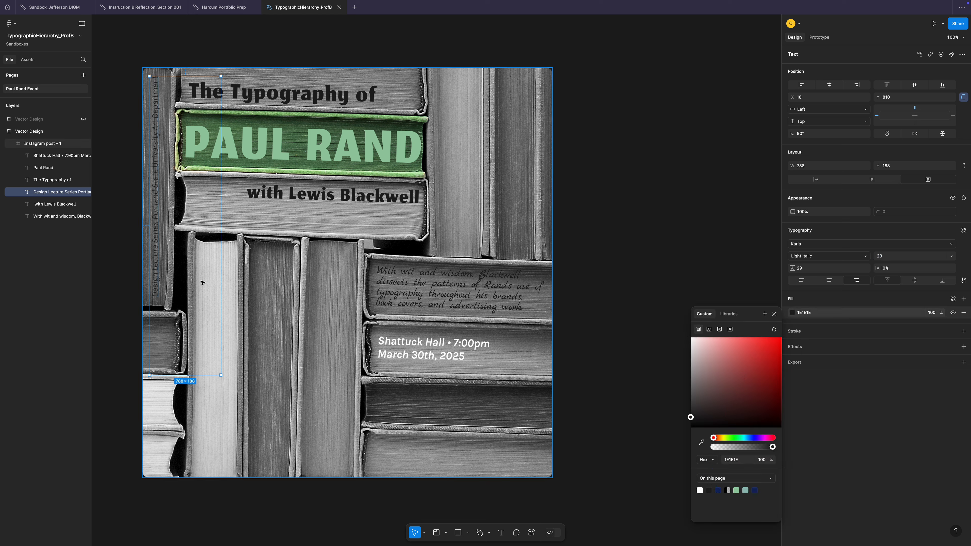
pyautogui.click(267, 300)
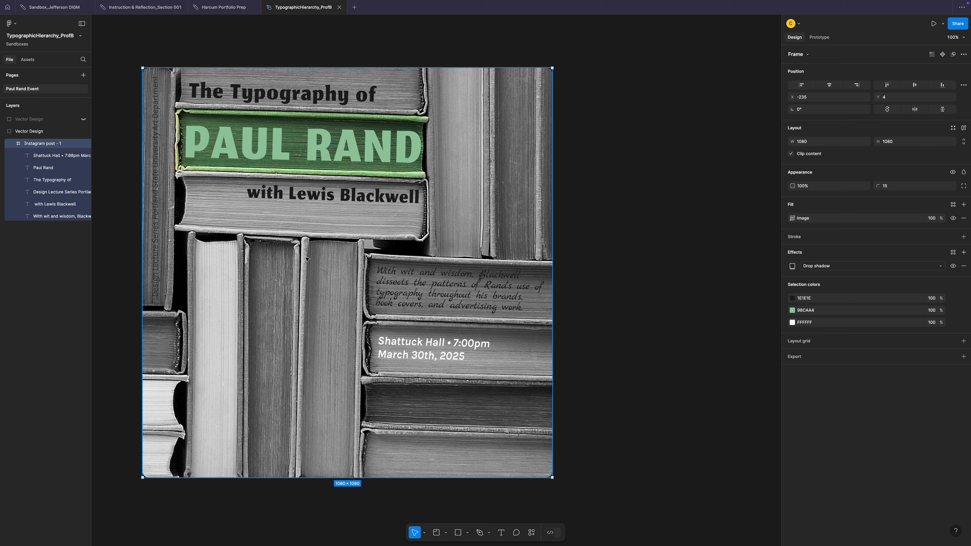
pyautogui.click(156, 242)
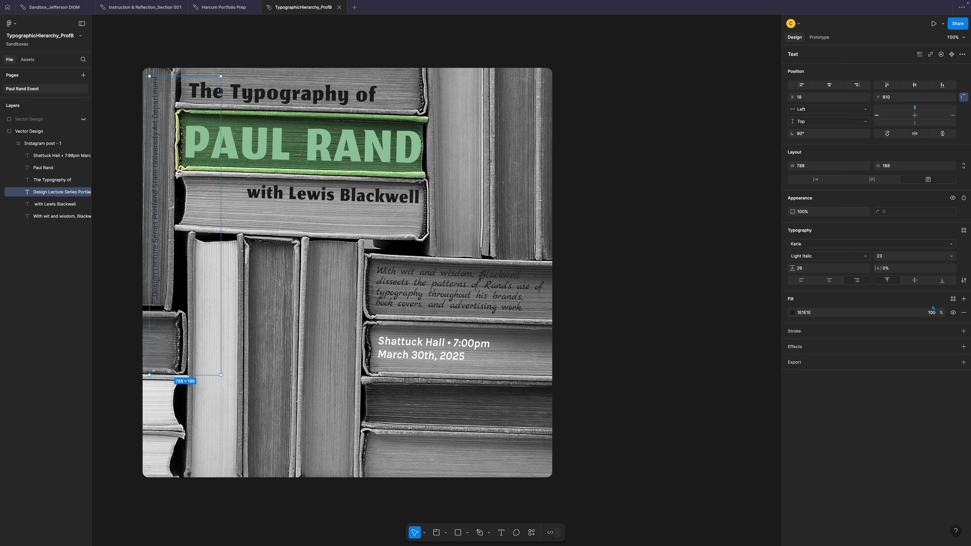
pyautogui.click(795, 313)
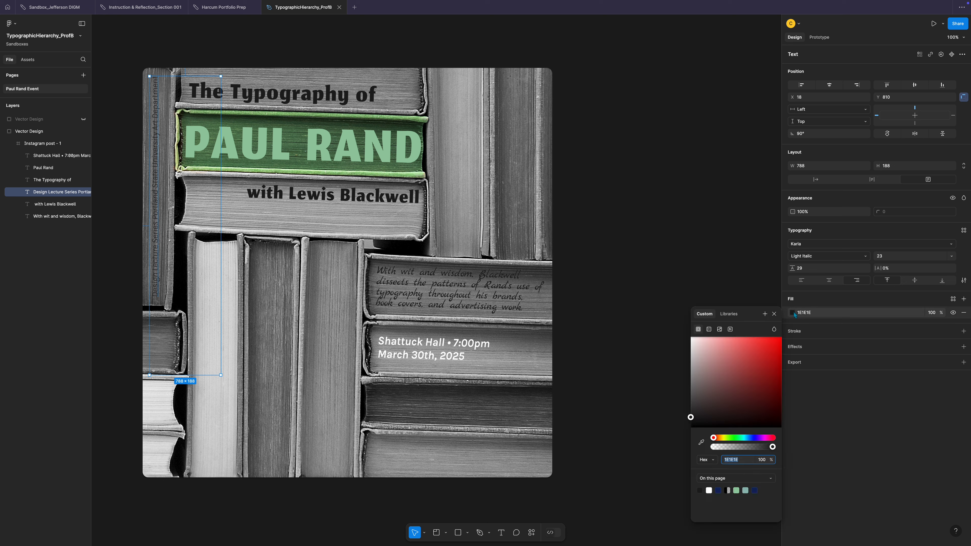
pyautogui.click(736, 490)
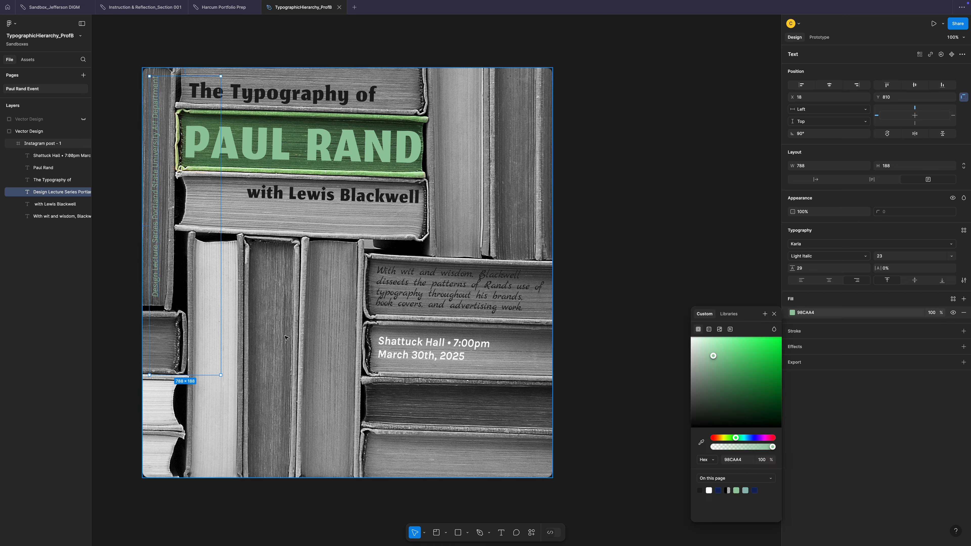
pyautogui.click(257, 345)
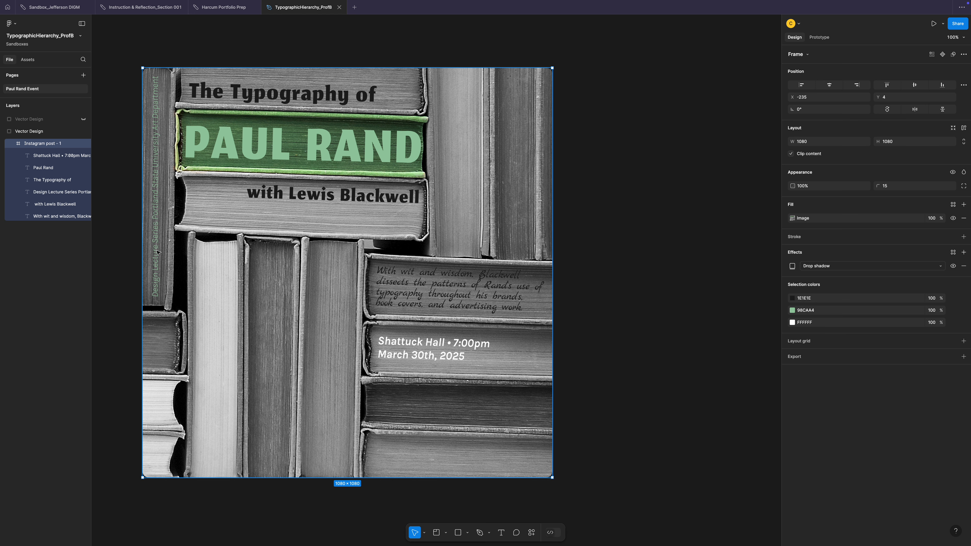
# Step: Move the vertical "Design Lecture Series" text onto the light upright book at about X 143, Y 1267
pyautogui.moveTo(157, 253); pyautogui.dragTo(171, 309)
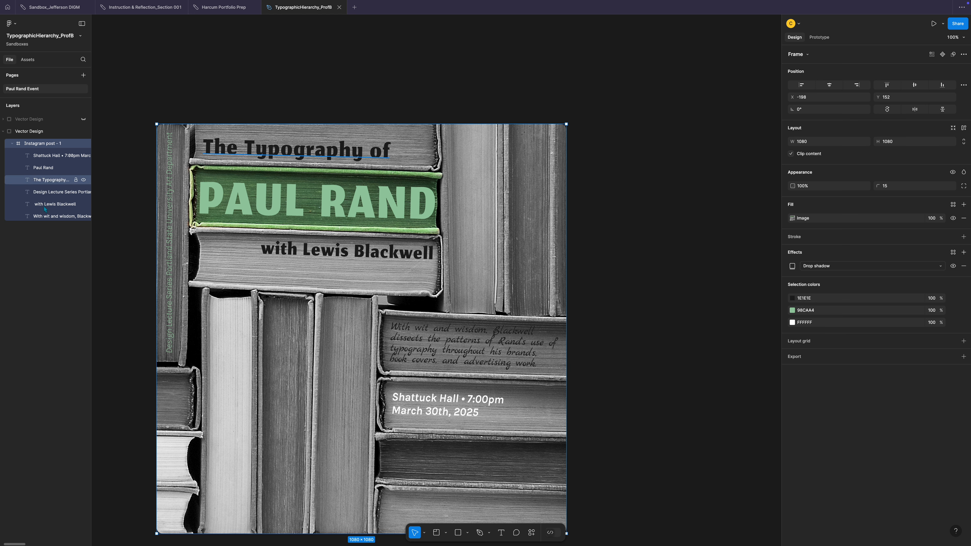
pyautogui.click(54, 192)
pyautogui.moveTo(191, 322); pyautogui.dragTo(217, 463)
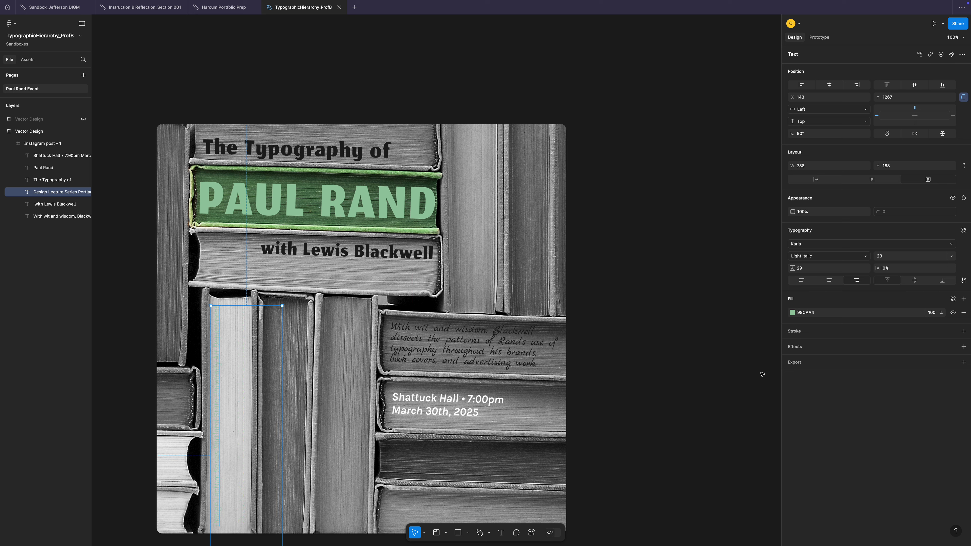
# Step: Set the "Design Lecture Series" text's fill to dark 1E1E1E
pyautogui.click(792, 314)
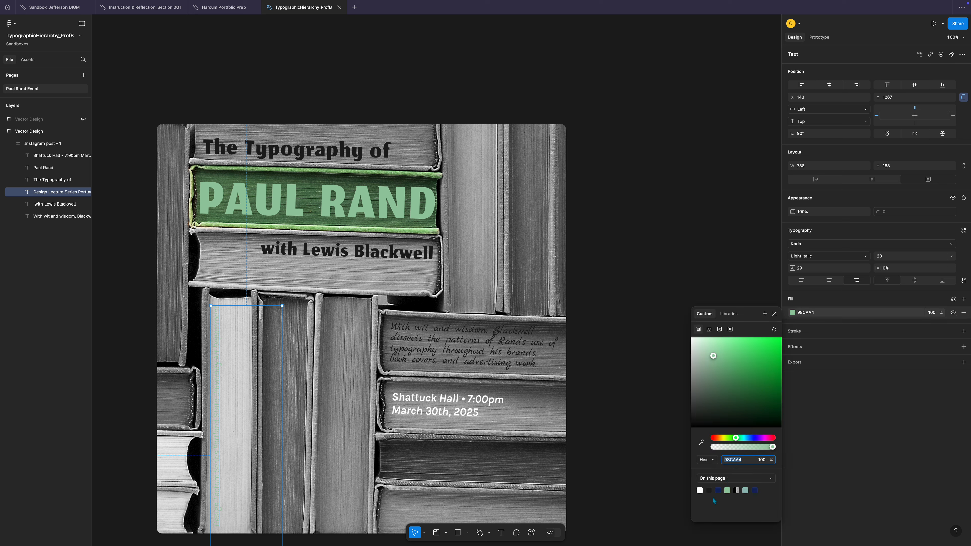
pyautogui.click(709, 491)
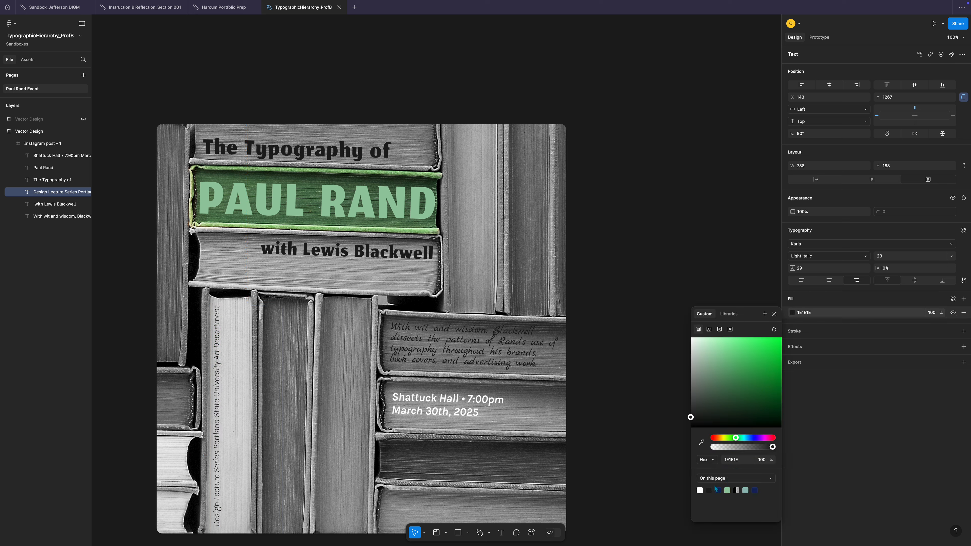
pyautogui.click(463, 250)
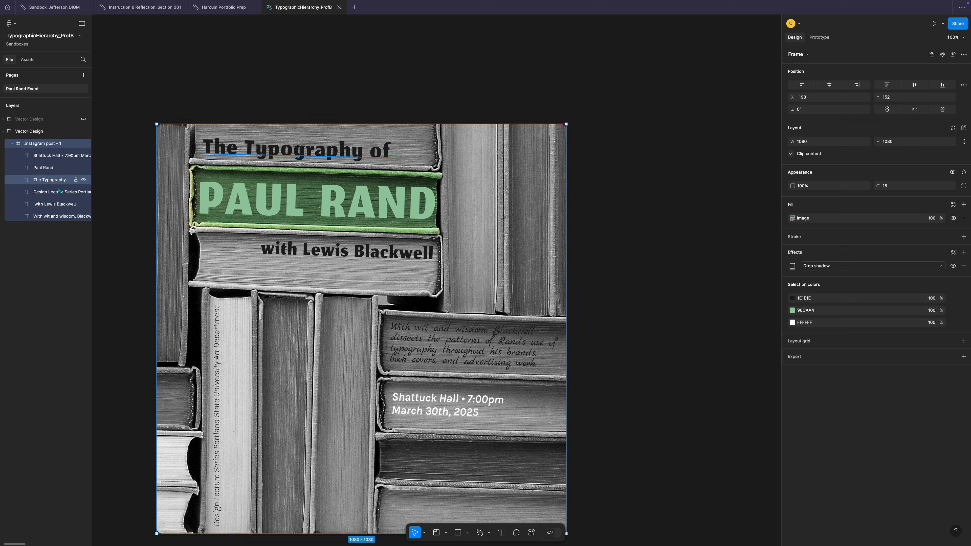
# Step: Right-align the "Shattuck Hall" text and move it to about X 659, Y 851 on the dark book
pyautogui.click(57, 155)
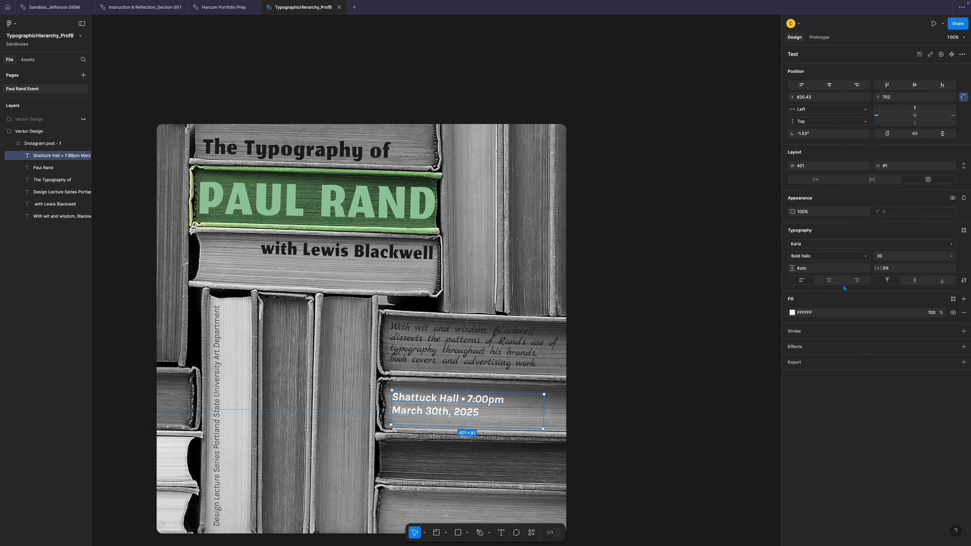
pyautogui.click(857, 282)
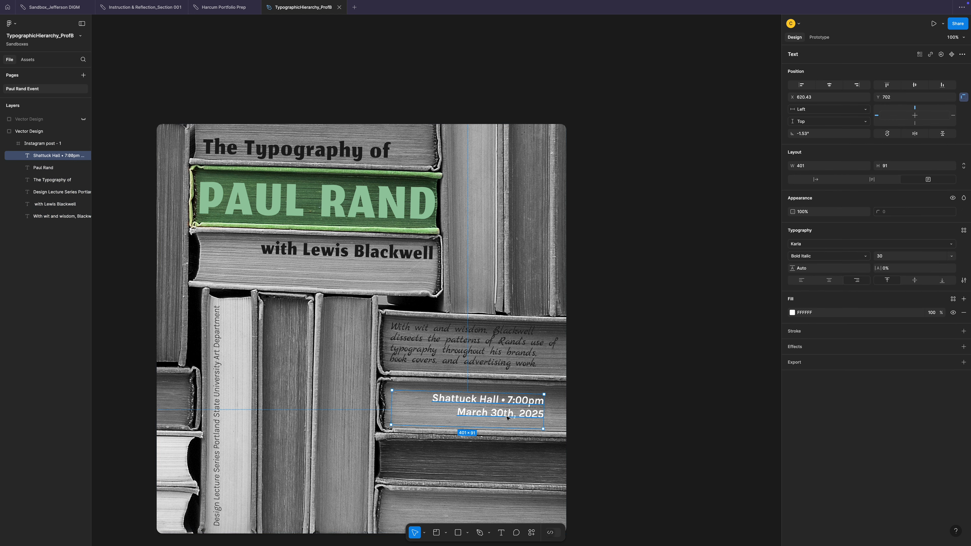
pyautogui.moveTo(510, 420); pyautogui.dragTo(523, 471)
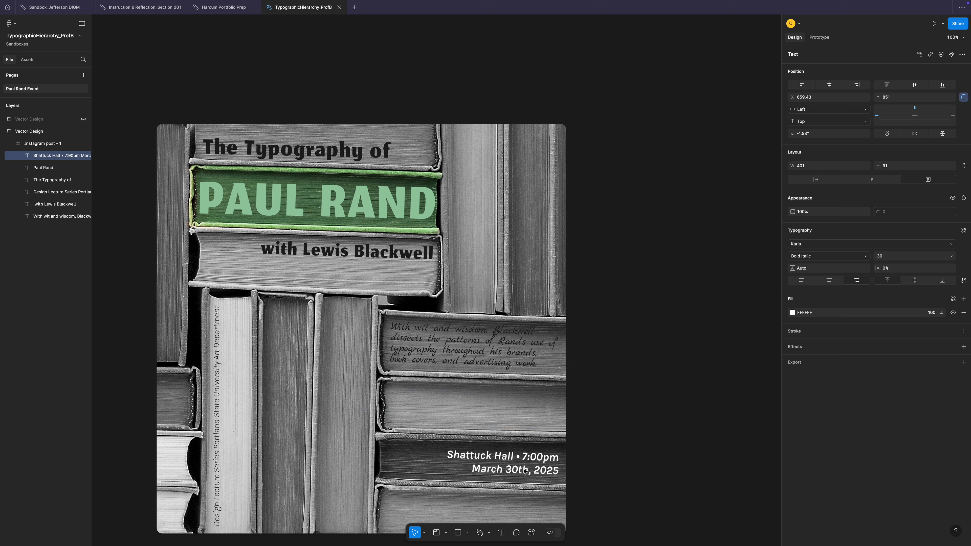
# Step: Increase the "With wit and wisdom" description's font size to 41
pyautogui.click(506, 365)
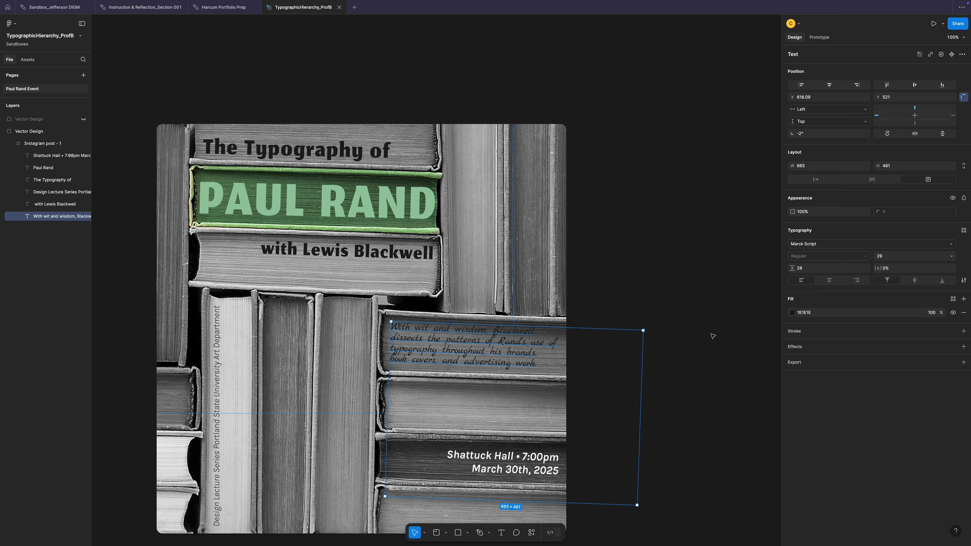
pyautogui.click(898, 259)
pyautogui.press('Up')
pyautogui.press('Up')
pyautogui.press('Up')
pyautogui.press('Up')
pyautogui.press('Up')
pyautogui.press('Up')
pyautogui.press('Up')
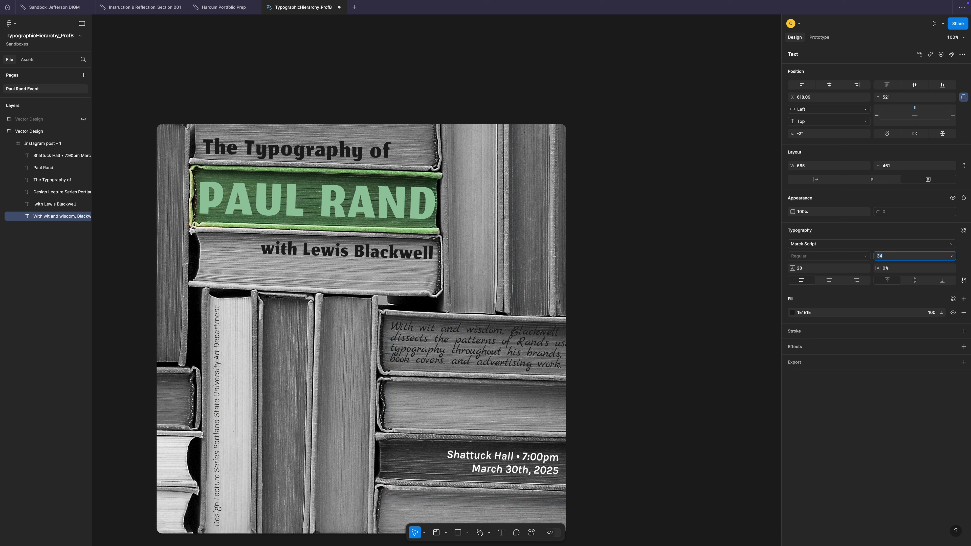
pyautogui.press('Up')
pyautogui.press('Up')
pyautogui.press('Up')
pyautogui.press('Up')
pyautogui.press('Up')
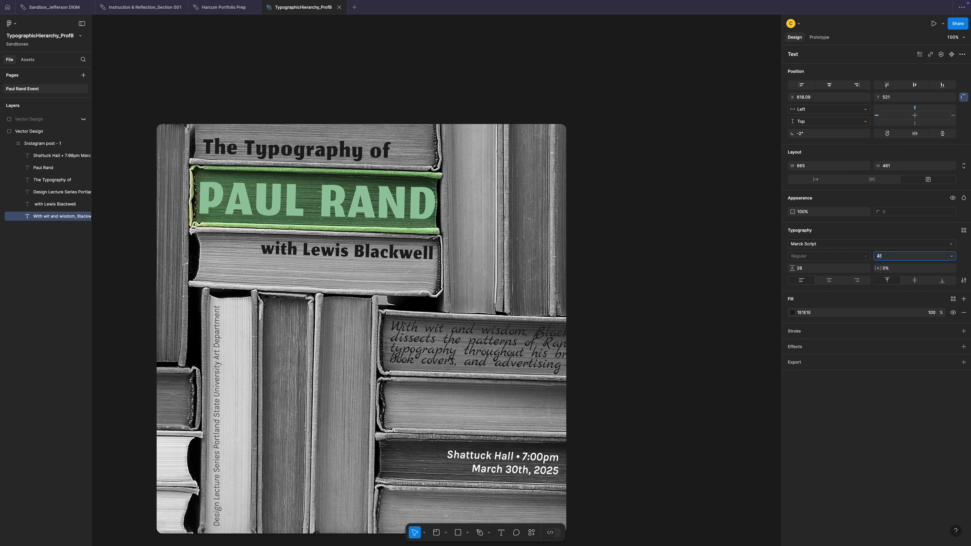
# Step: Rebreak the description into six lines, ending them after "wisdom,", "the", "use of", "throughout", "book covers," and "work."
pyautogui.doubleClick(538, 337)
pyautogui.click(535, 335)
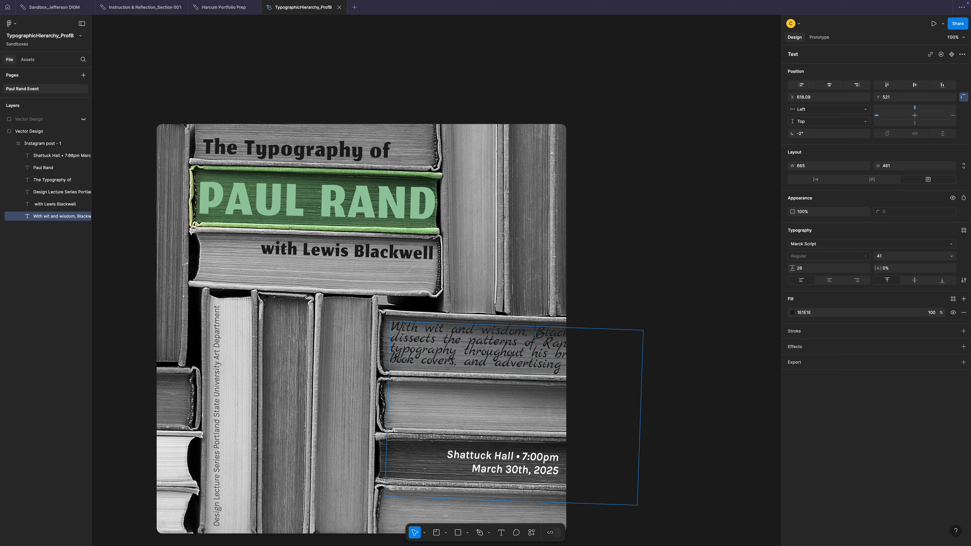
pyautogui.press('Return')
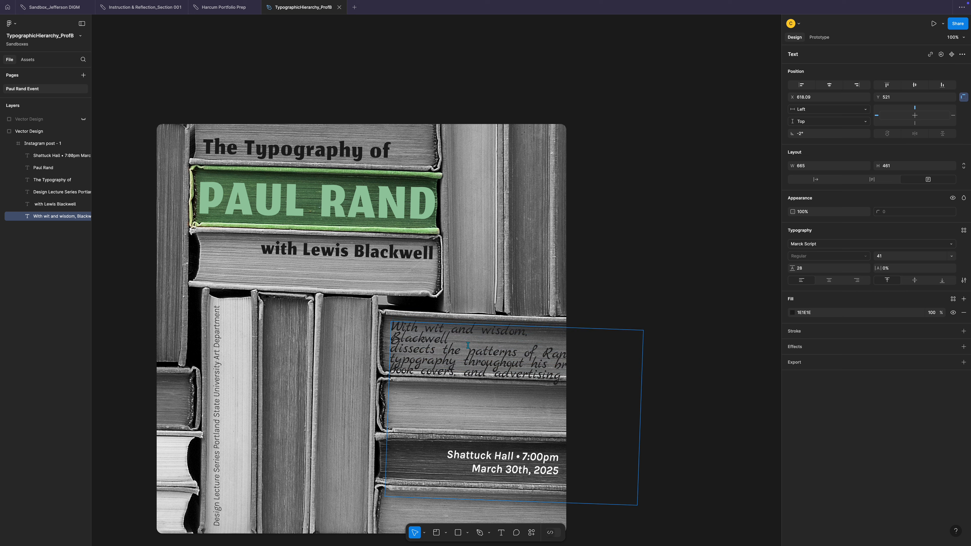
pyautogui.press('BackSpace')
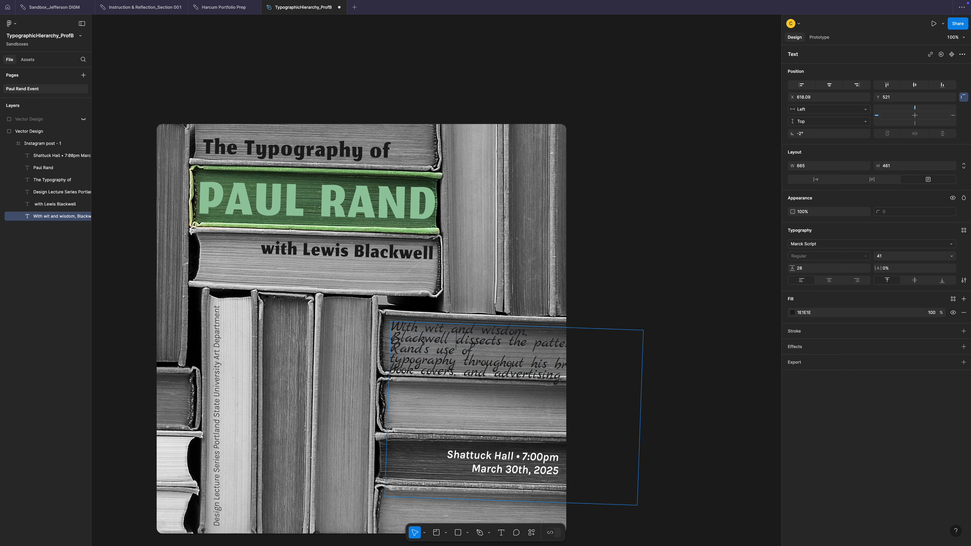
pyautogui.click(533, 343)
pyautogui.press('Return')
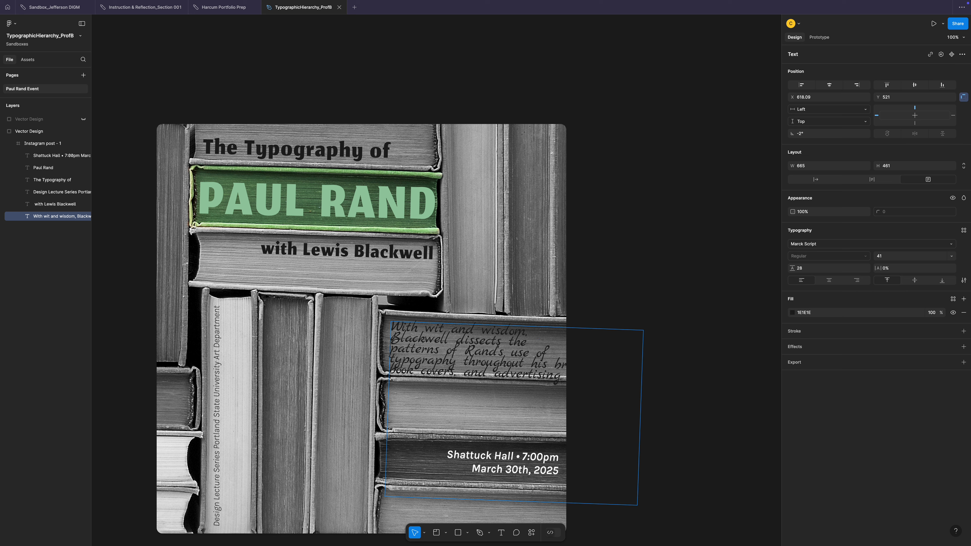
pyautogui.click(531, 362)
pyautogui.press('Return')
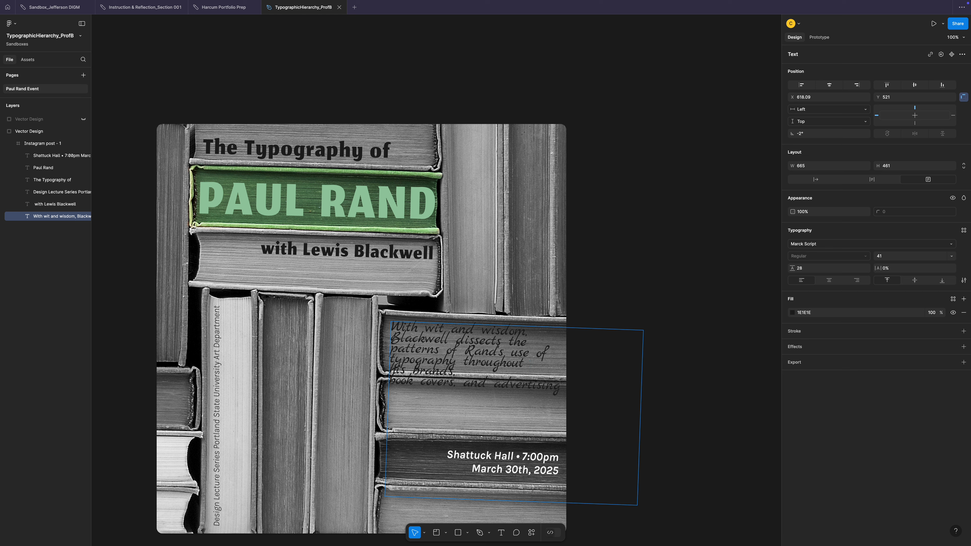
pyautogui.press('BackSpace')
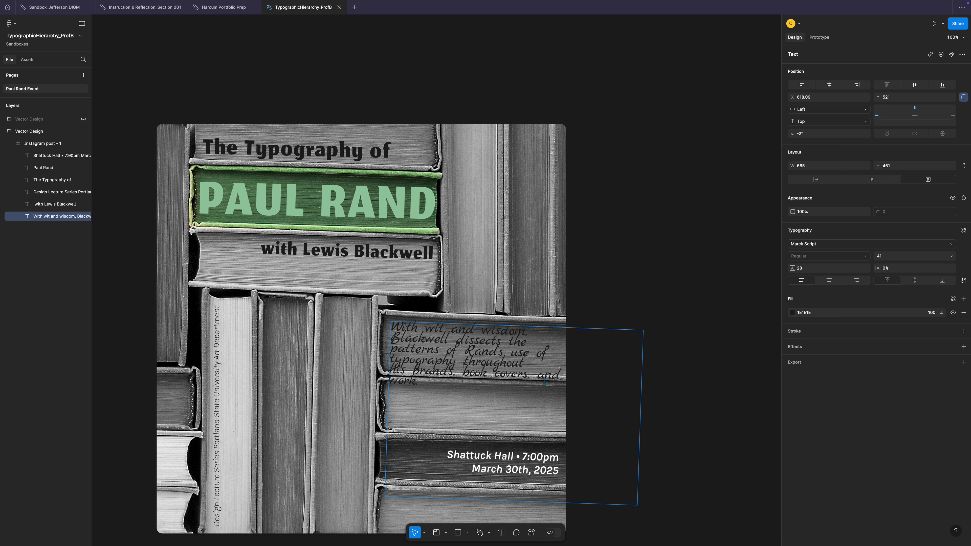
pyautogui.press('Return')
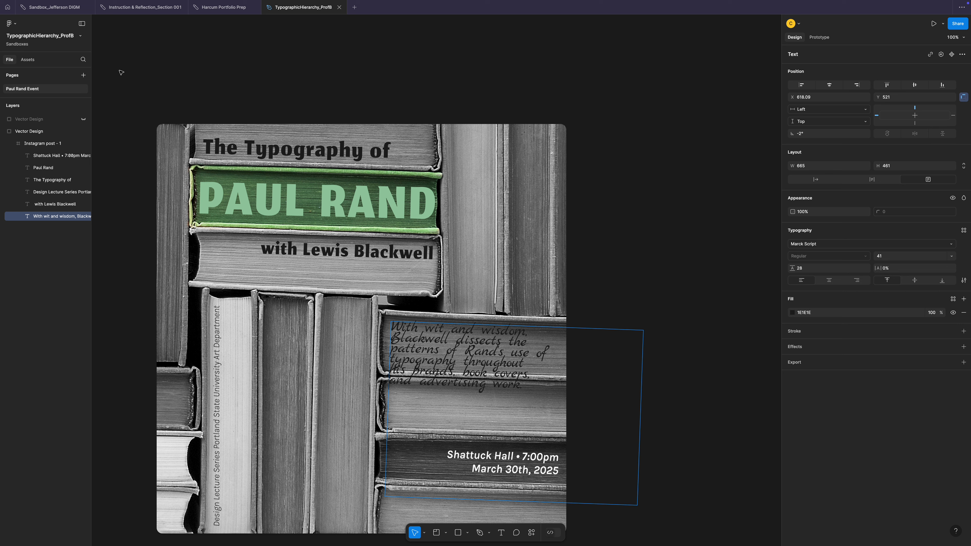
# Step: Narrow the description's text box to about 448 wide and set its line height to 48
pyautogui.press('Escape')
pyautogui.moveTo(640, 409); pyautogui.dragTo(558, 403)
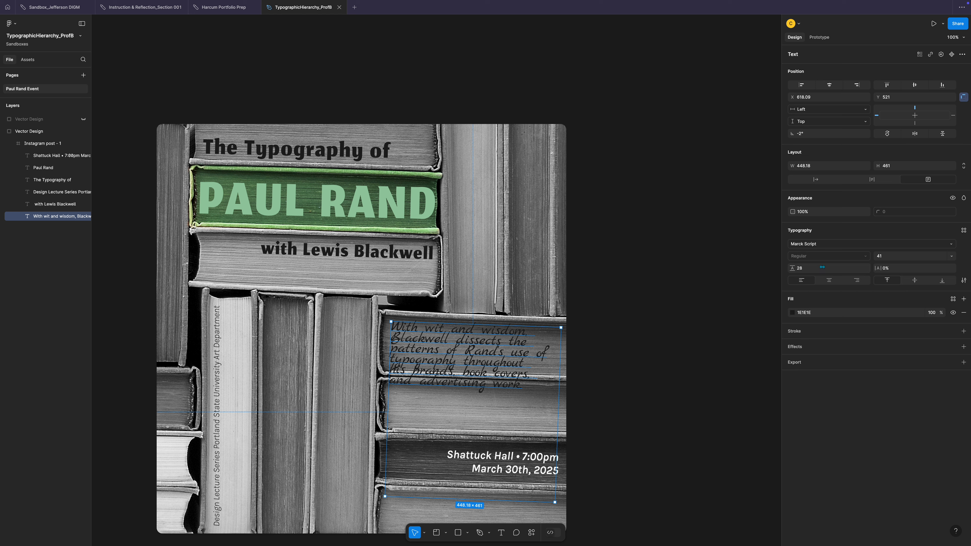
pyautogui.click(805, 272)
pyautogui.press('Up')
pyautogui.press('Up')
pyautogui.press('Up')
pyautogui.press('Up')
pyautogui.press('Up')
pyautogui.press('Up')
pyautogui.press('Up')
pyautogui.press('Up')
pyautogui.press('Up')
pyautogui.press('Up')
pyautogui.press('Up')
pyautogui.press('Up')
pyautogui.press('Up')
pyautogui.press('Up')
pyautogui.press('Up')
pyautogui.press('Up')
pyautogui.press('Up')
pyautogui.press('Up')
pyautogui.press('Up')
pyautogui.press('Up')
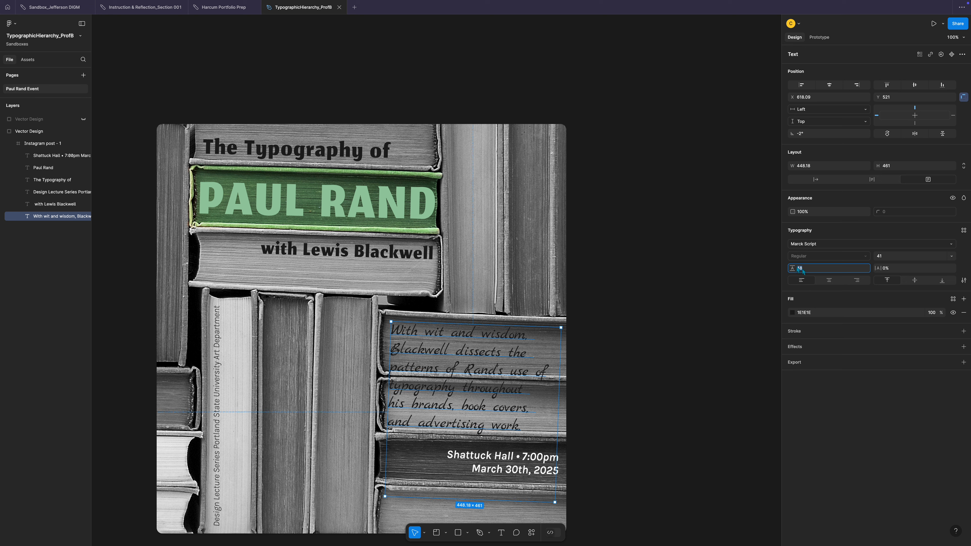
# Step: Tilt the description slightly to -2.12° and change its font to Mansalva
pyautogui.moveTo(560, 323); pyautogui.dragTo(564, 326)
pyautogui.click(953, 244)
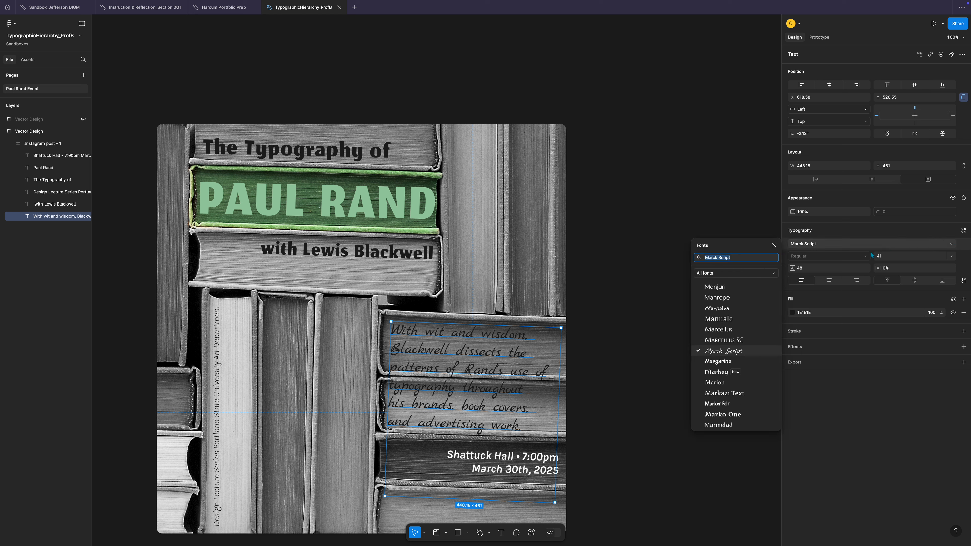
pyautogui.click(729, 310)
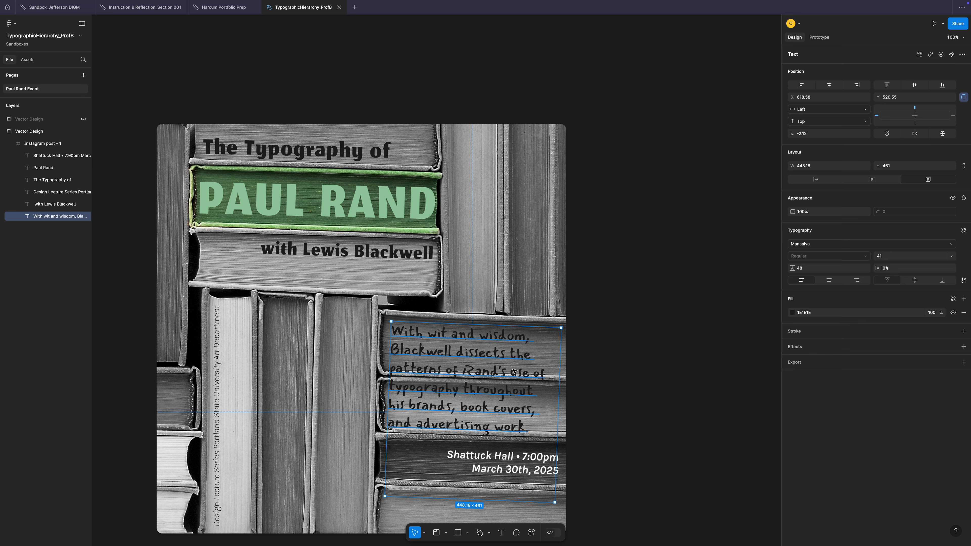
pyautogui.click(585, 375)
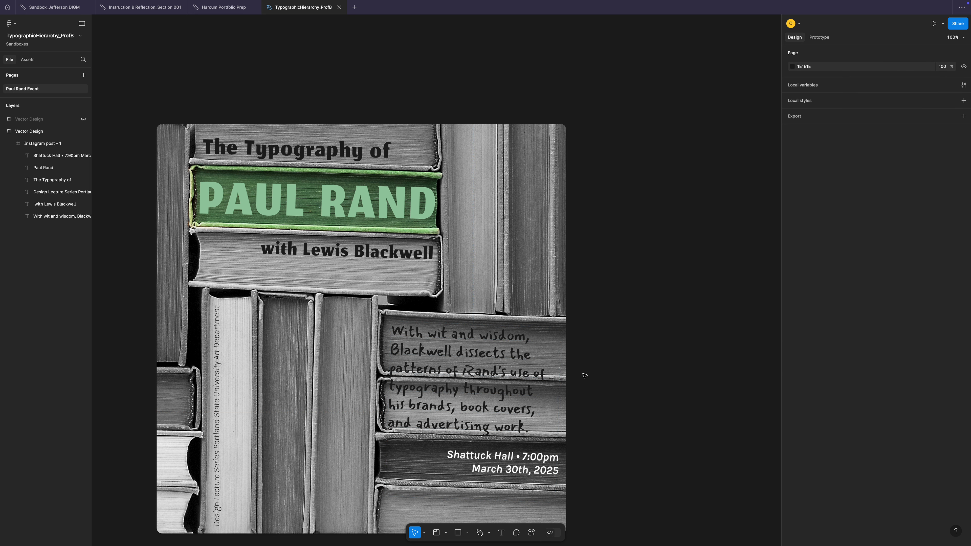
# Step: Copy the description's first three lines, through "Rand's use of", then remove them and the leftover blank line from the text box
pyautogui.click(512, 368)
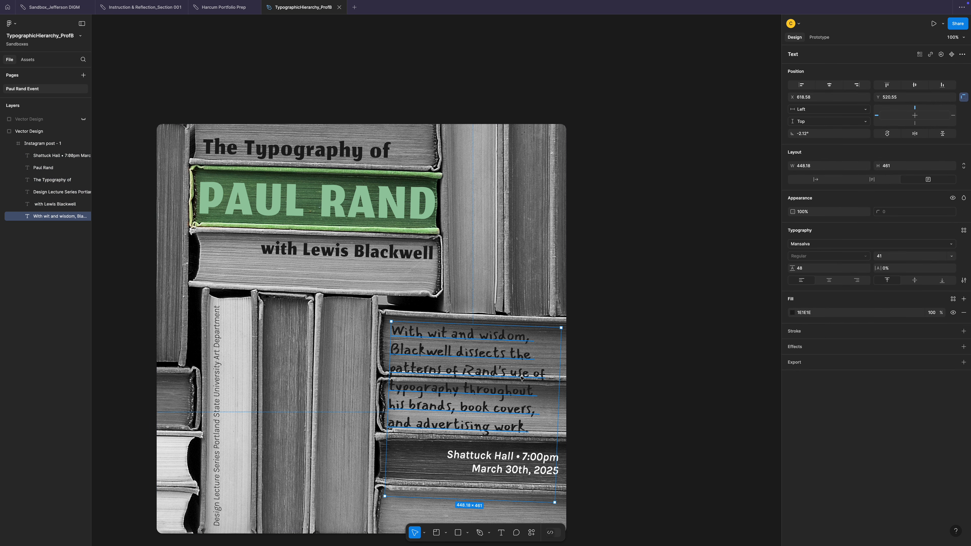
pyautogui.doubleClick(512, 376)
pyautogui.click(544, 373)
pyautogui.moveTo(545, 373); pyautogui.dragTo(382, 329)
pyautogui.hotkey('ctrl', 'c')
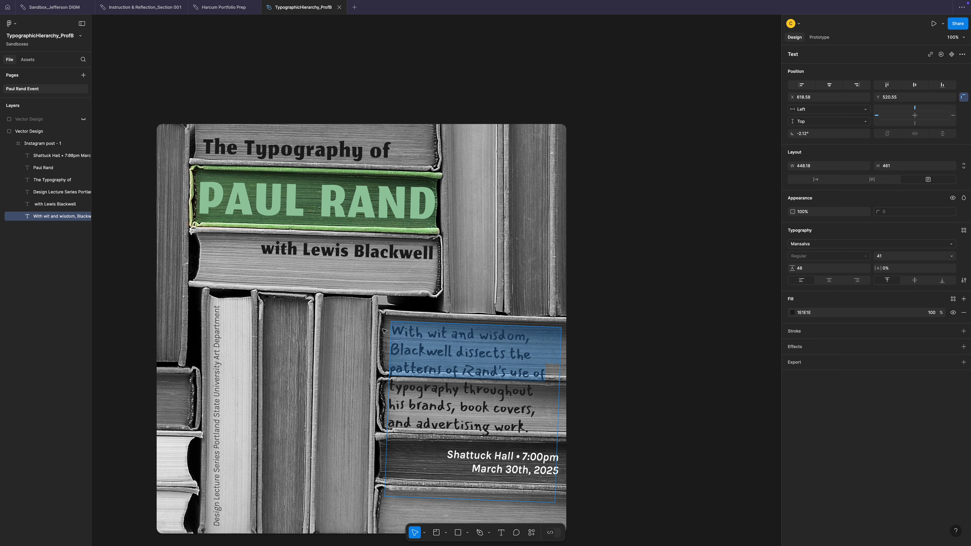
pyautogui.press('BackSpace')
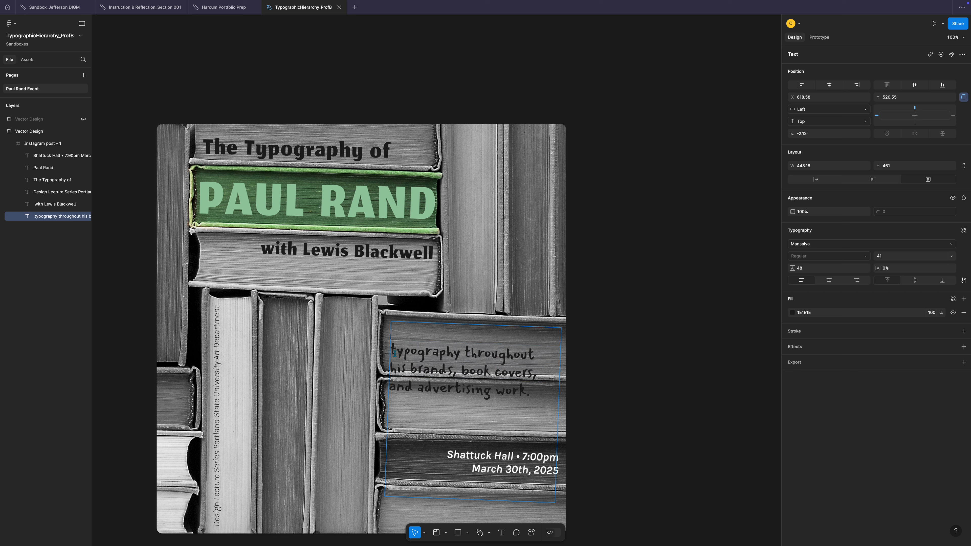
pyautogui.press('BackSpace')
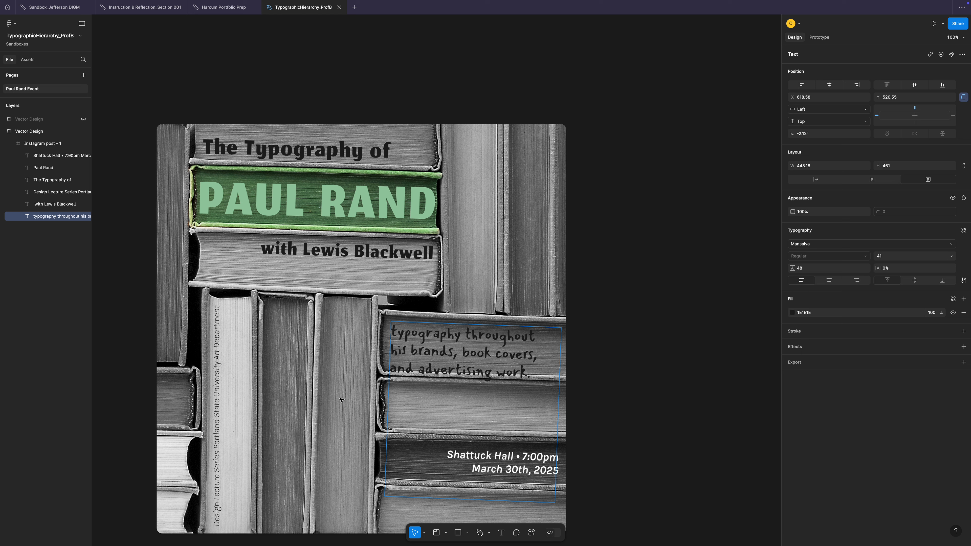
# Step: Set the remaining description text's line height to 41 and move it down onto the next book spine
pyautogui.press('Escape')
pyautogui.click(805, 269)
pyautogui.write('41')
pyautogui.press('Return')
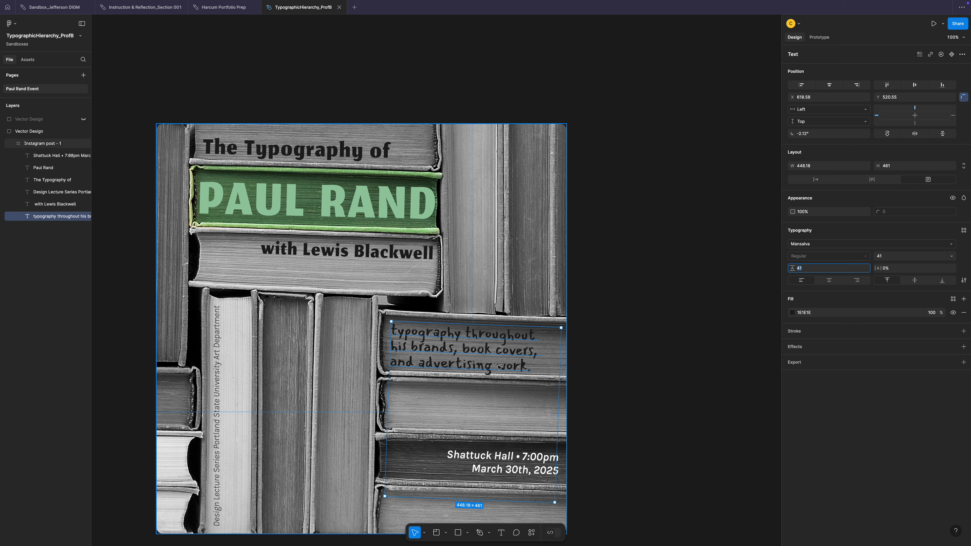
pyautogui.moveTo(462, 337); pyautogui.dragTo(466, 396)
pyautogui.click(558, 338)
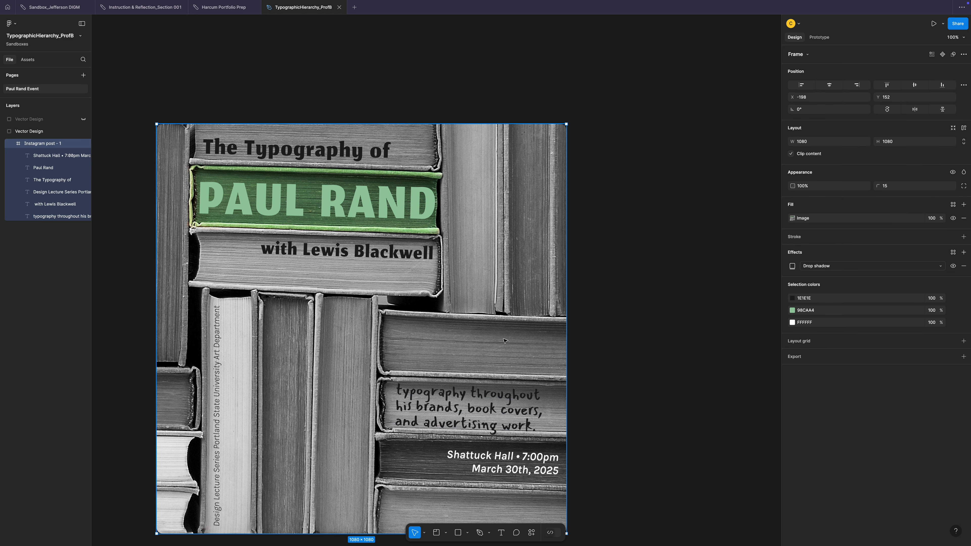
# Step: Add a text box about 413 × 127 on the spine above and paste the copied first three description lines into it
pyautogui.press('t')
pyautogui.moveTo(396, 324); pyautogui.dragTo(552, 372)
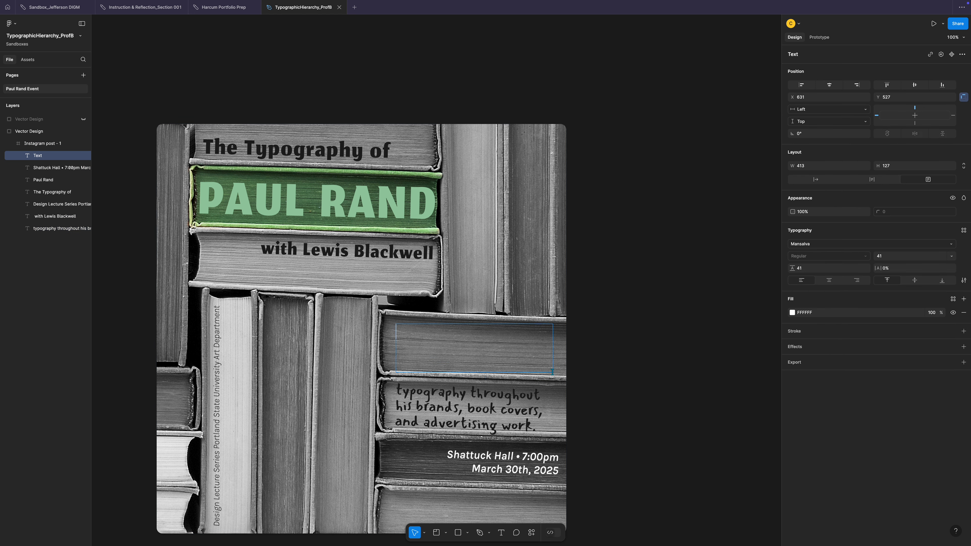
pyautogui.hotkey('ctrl', 'v')
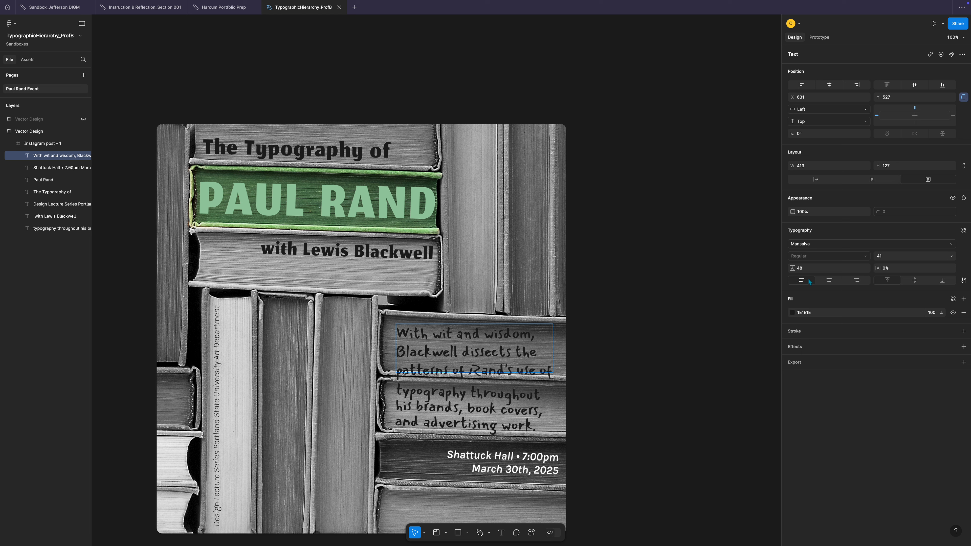
pyautogui.click(807, 269)
pyautogui.press('Escape')
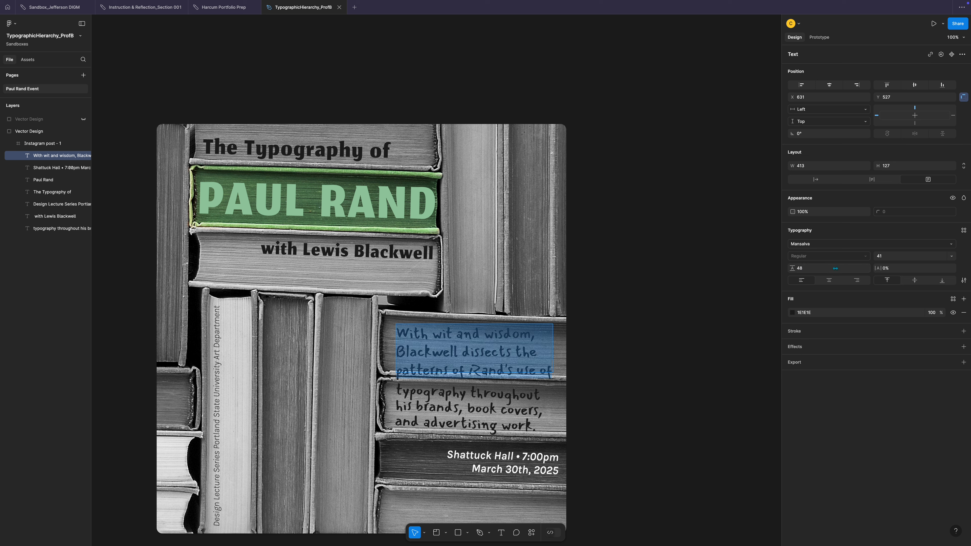
# Step: Reduce the line height of the pasted description lines to 41
pyautogui.click(805, 270)
pyautogui.press('Down')
pyautogui.press('Down')
pyautogui.press('Down')
pyautogui.press('Down')
pyautogui.press('Down')
pyautogui.press('Down')
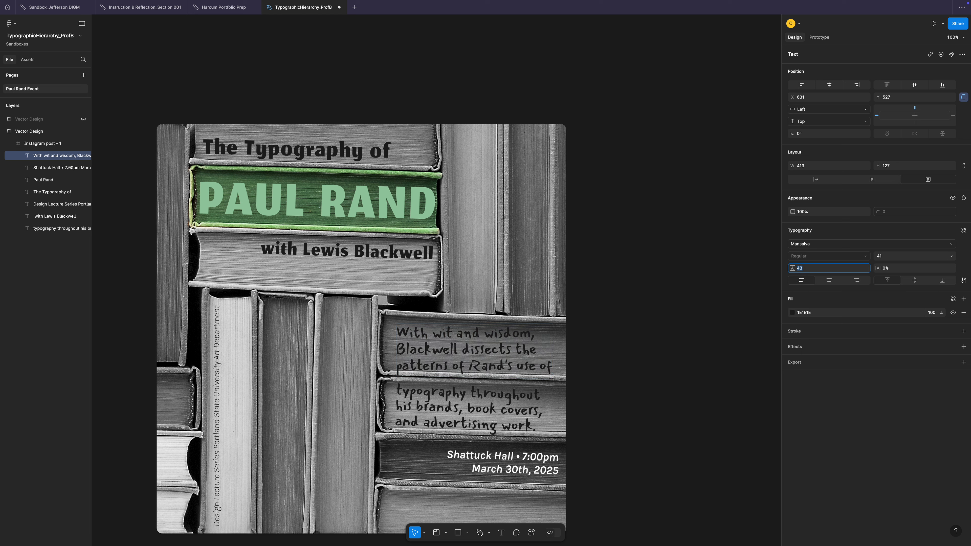
pyautogui.press('Down')
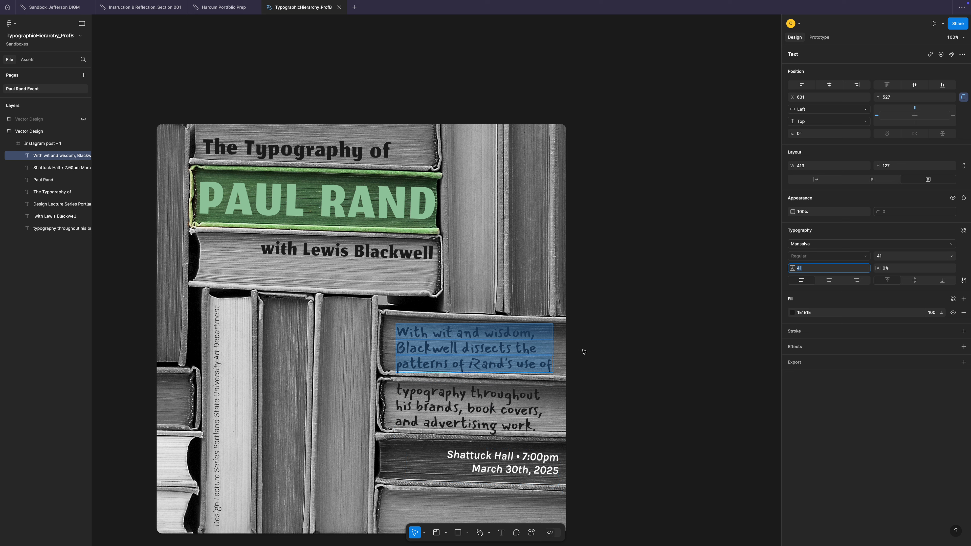
# Step: Tilt the upper description block to -1.85° and nudge both description blocks so they sit aligned on their book spines
pyautogui.click(538, 357)
pyautogui.moveTo(556, 376); pyautogui.dragTo(554, 376)
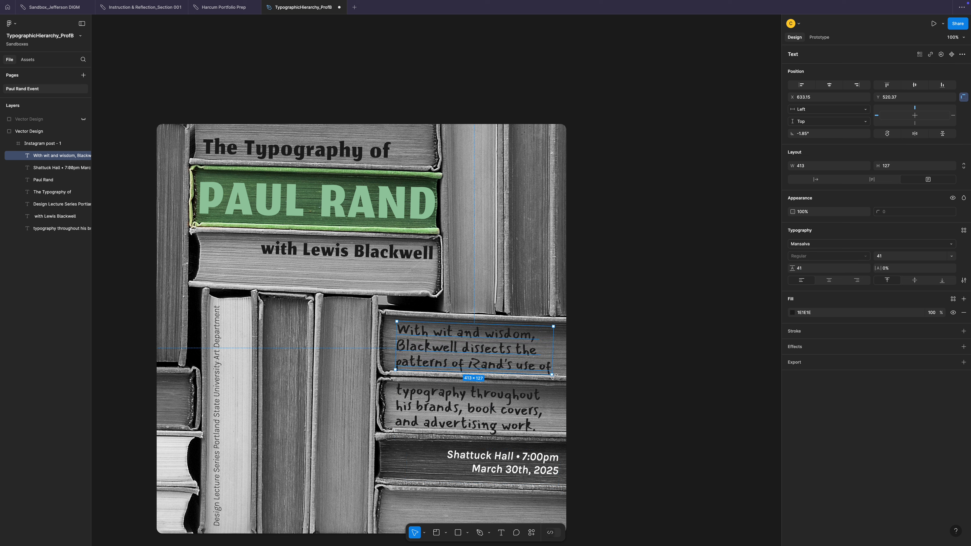
pyautogui.moveTo(481, 350); pyautogui.dragTo(478, 345)
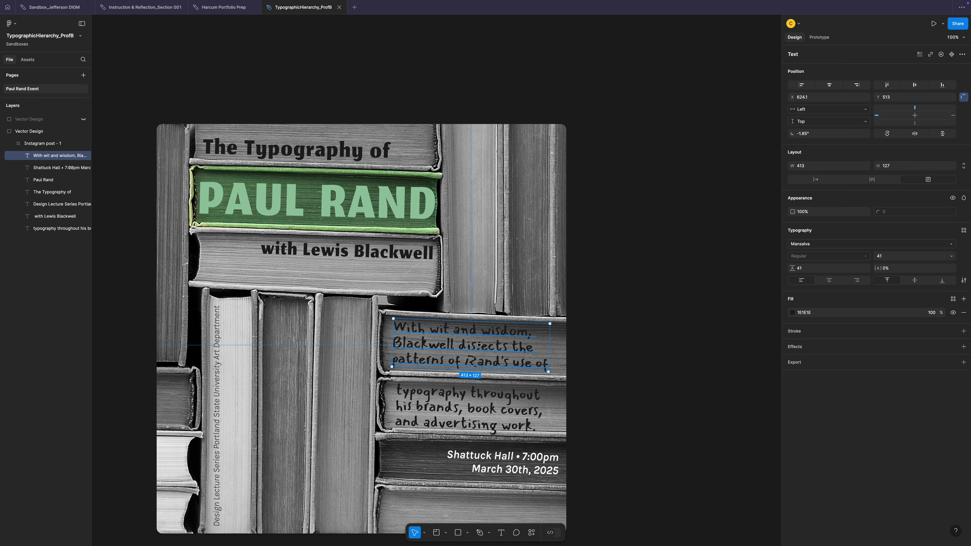
pyautogui.click(484, 415)
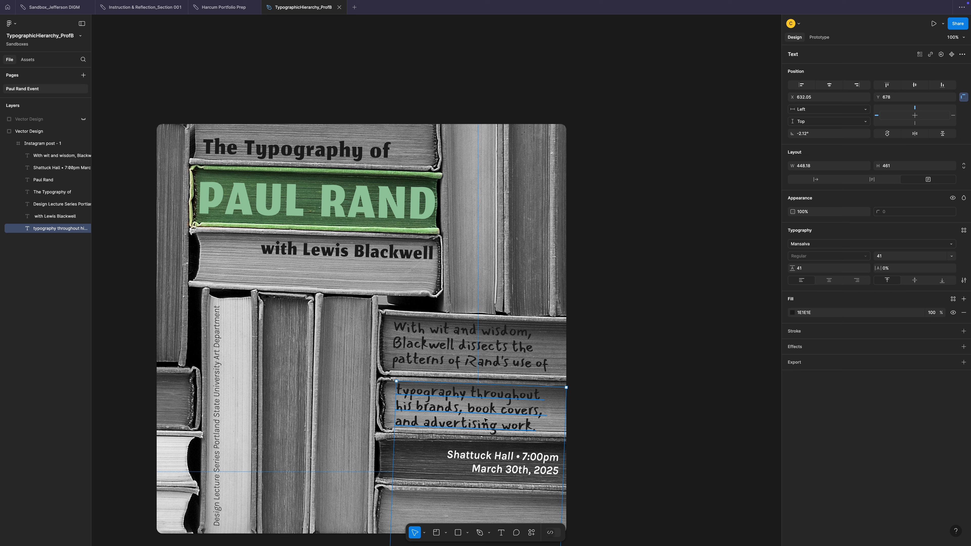
pyautogui.moveTo(484, 420); pyautogui.dragTo(480, 417)
pyautogui.click(635, 421)
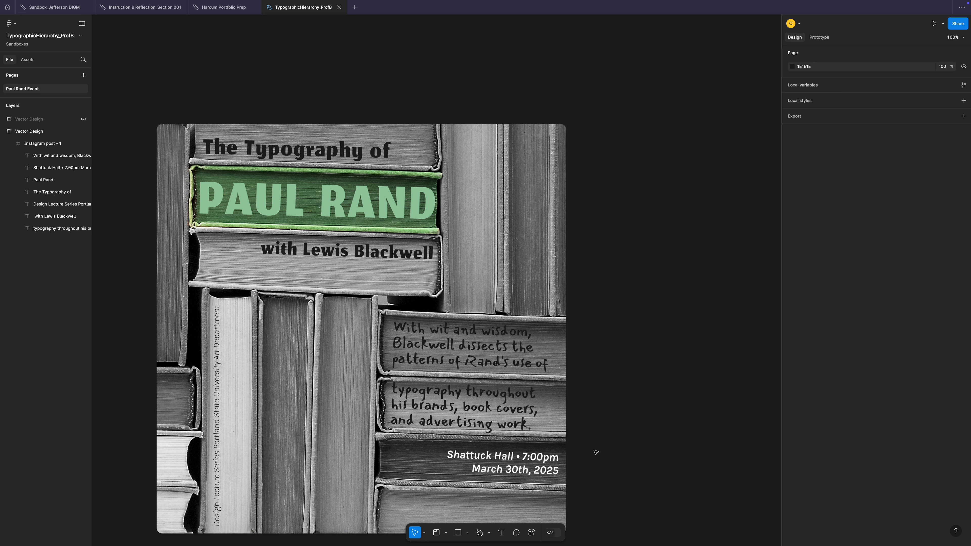
# Step: Recolor the Shattuck Hall venue and date text with the page's green, 98CAA4
pyautogui.press('-')
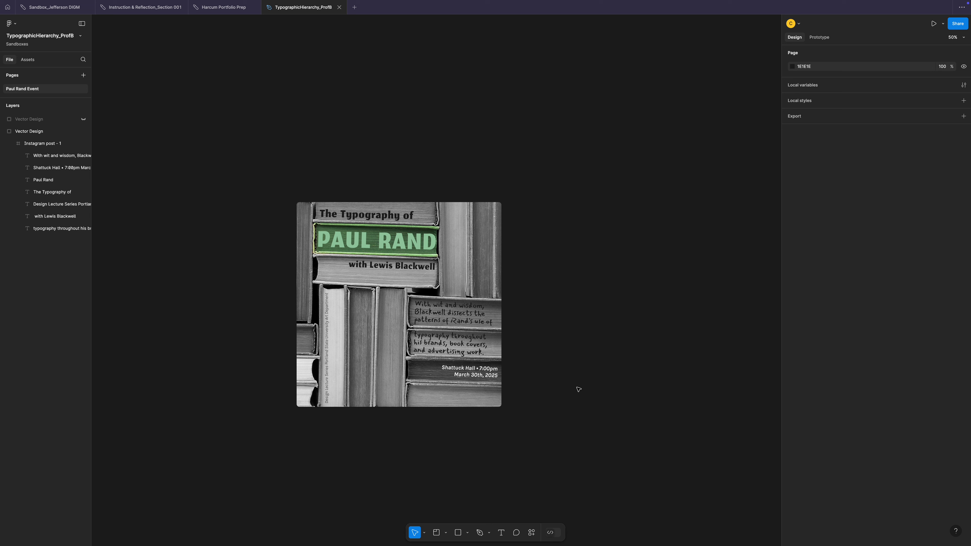
pyautogui.click(468, 378)
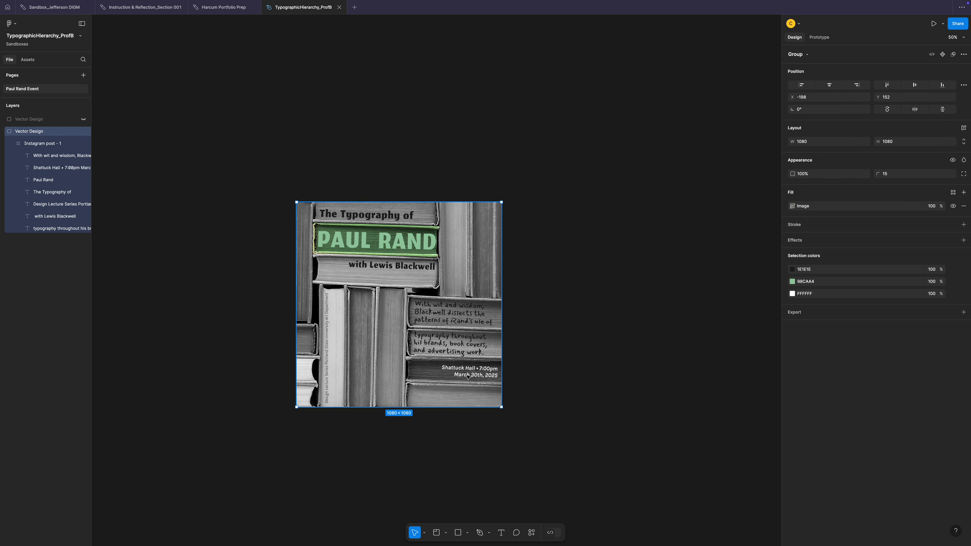
pyautogui.click(524, 369)
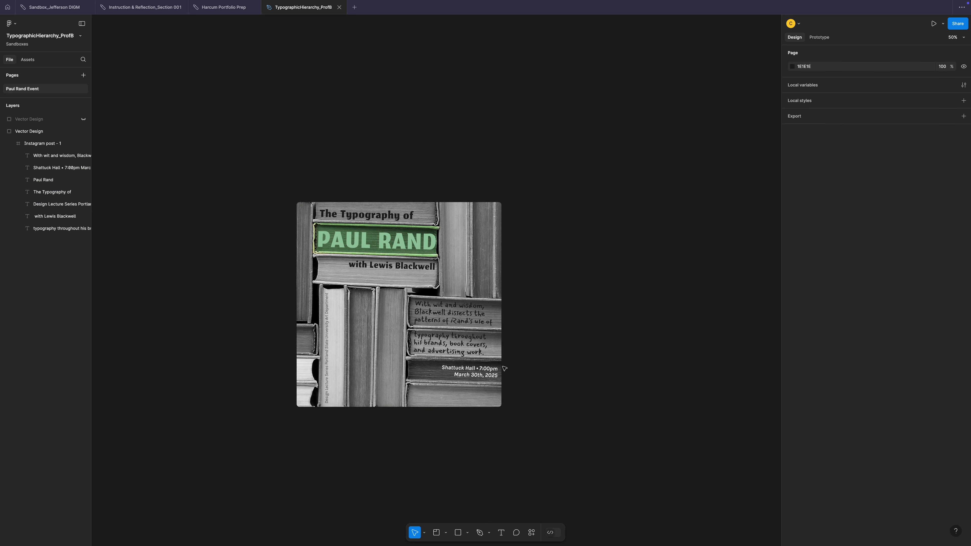
pyautogui.click(329, 341)
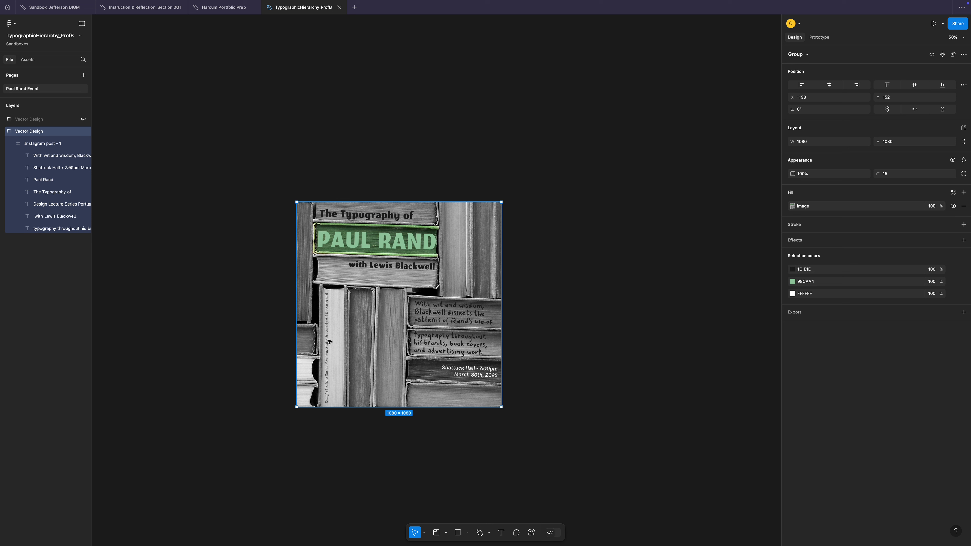
pyautogui.doubleClick(479, 380)
pyautogui.doubleClick(474, 379)
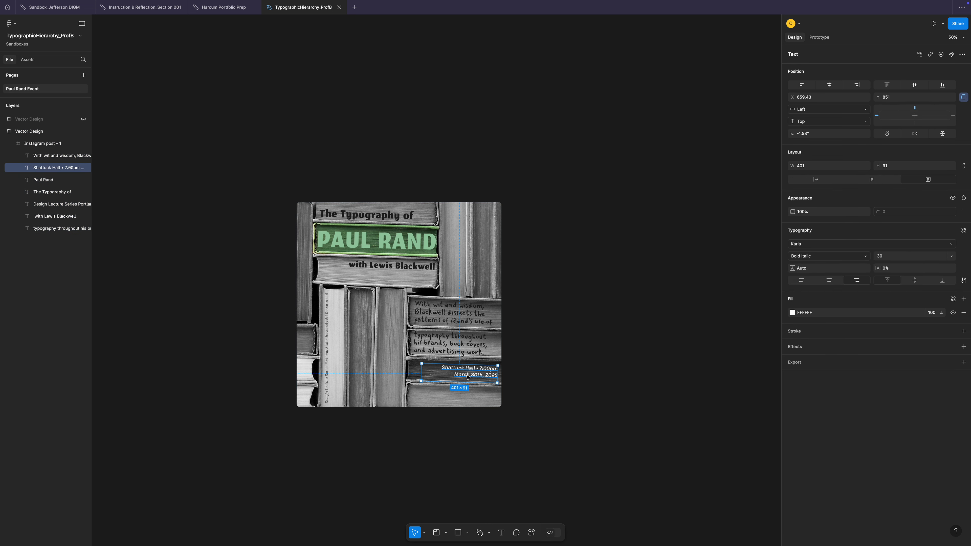
pyautogui.click(792, 313)
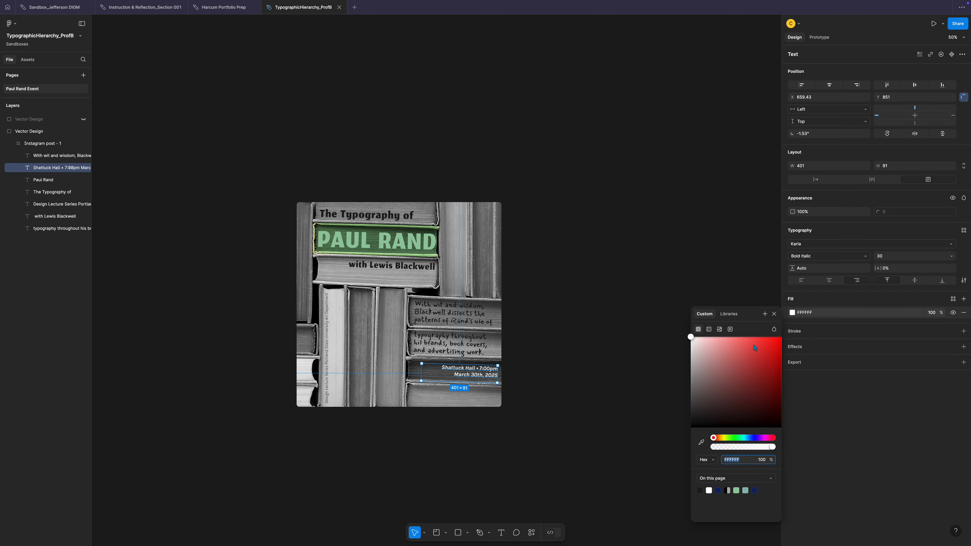
pyautogui.click(736, 491)
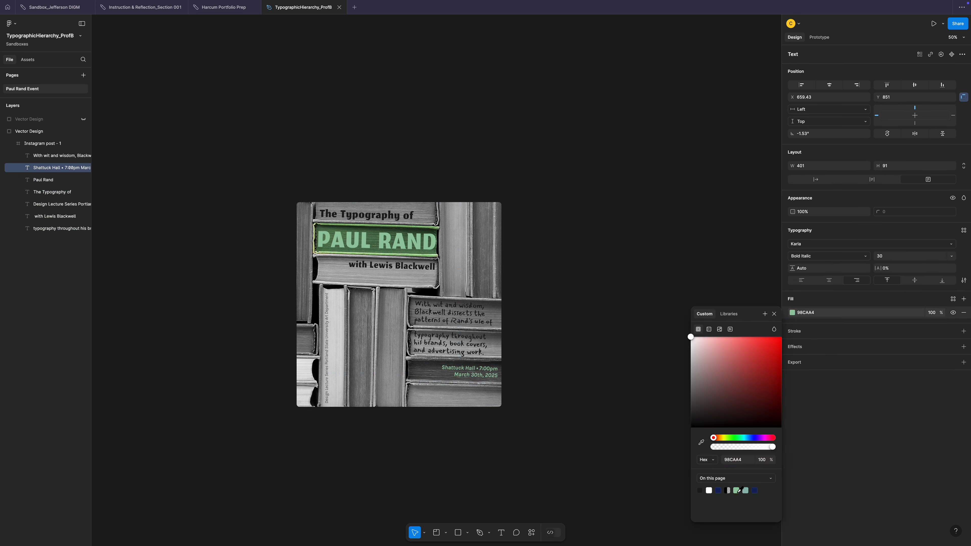
pyautogui.click(540, 378)
# Step: Try the venue and date text on the bottommost book spine with left alignment
pyautogui.click(485, 370)
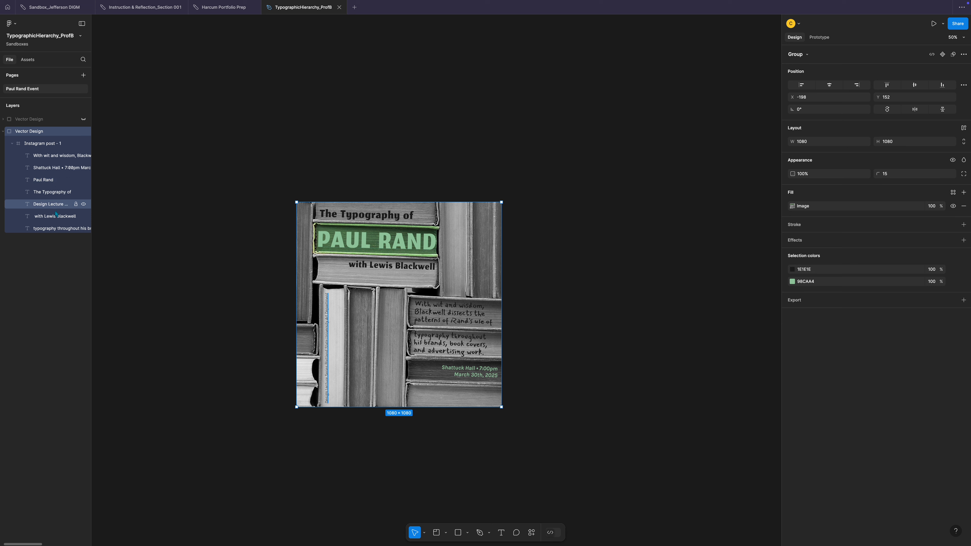
pyautogui.click(58, 168)
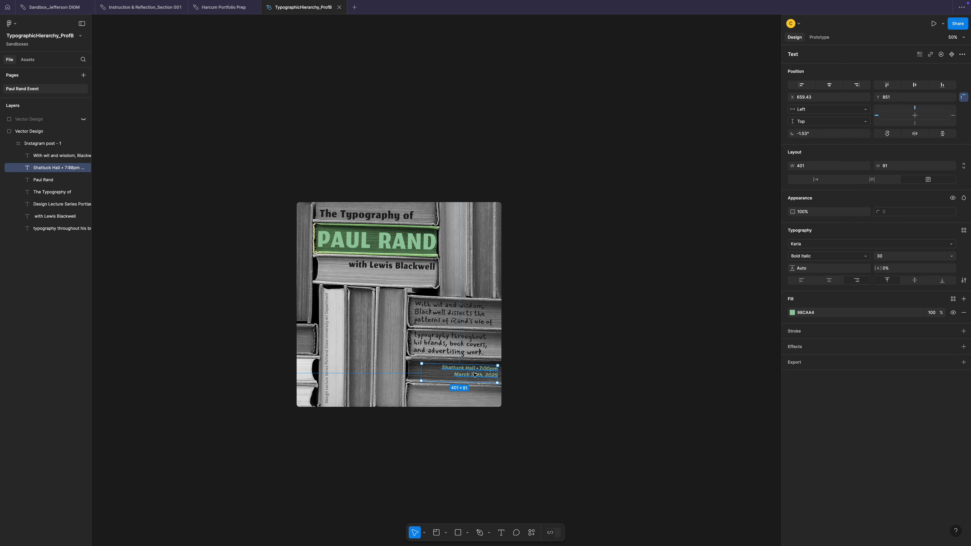
pyautogui.moveTo(479, 378); pyautogui.dragTo(455, 400)
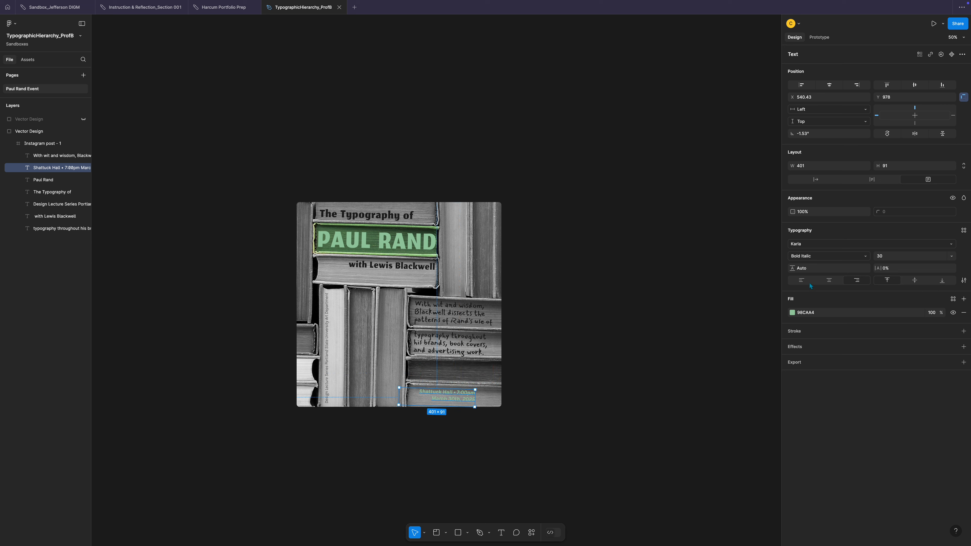
pyautogui.click(802, 281)
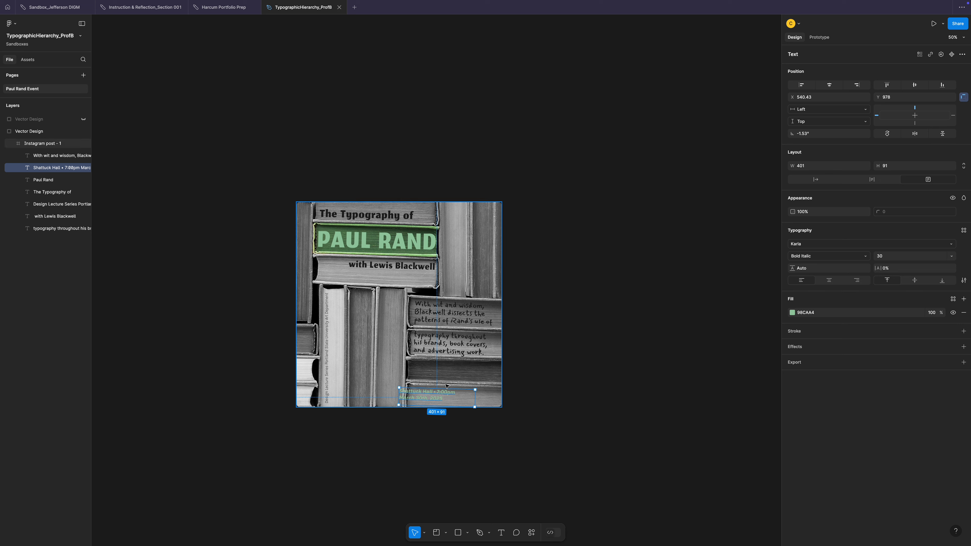
# Step: Place the venue and date text, right-aligned, on the dark spine beneath the description, at about X 648, Y 852
pyautogui.moveTo(433, 403); pyautogui.dragTo(470, 376)
pyautogui.click(857, 280)
pyautogui.moveTo(489, 371); pyautogui.dragTo(467, 371)
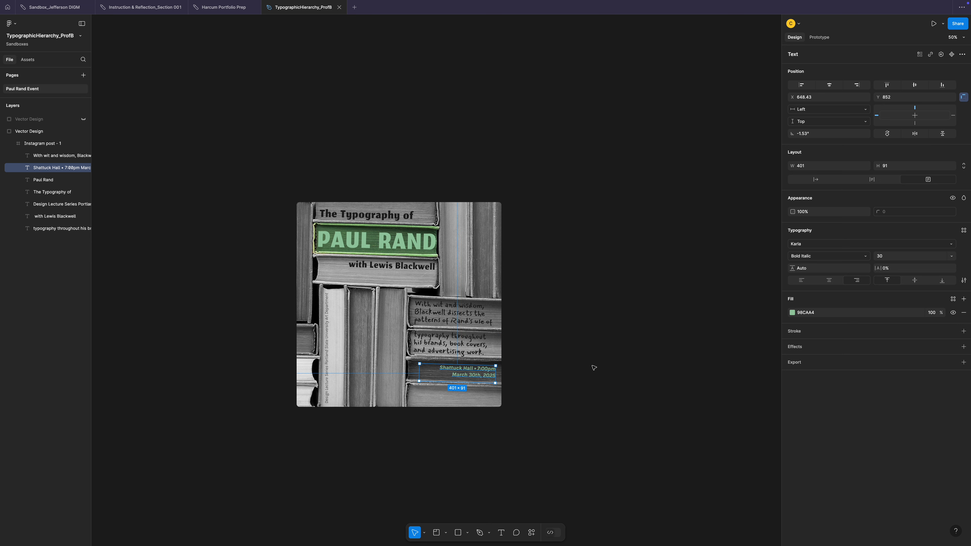
pyautogui.click(569, 374)
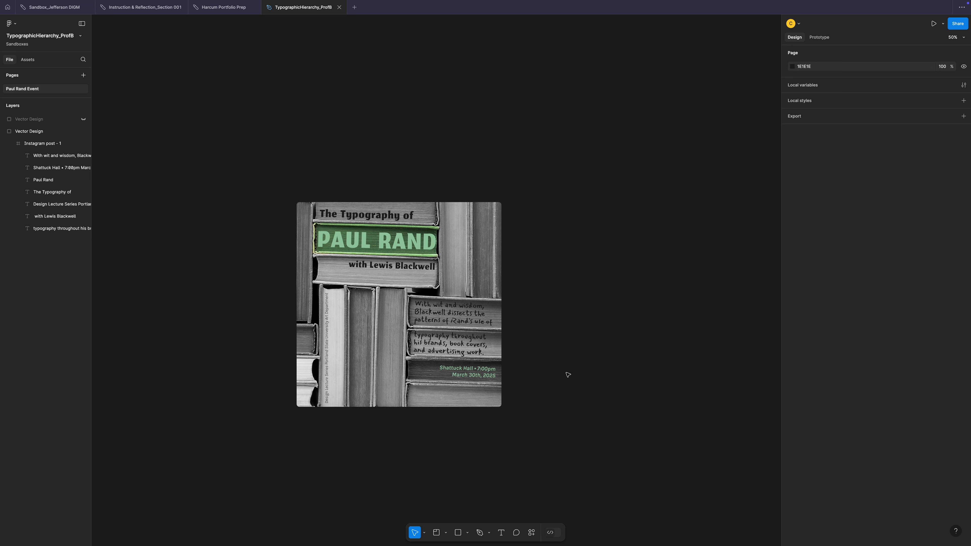
# Step: Break the vertical series text into two lines after "Design Lecture Series" and left-align it
pyautogui.click(328, 369)
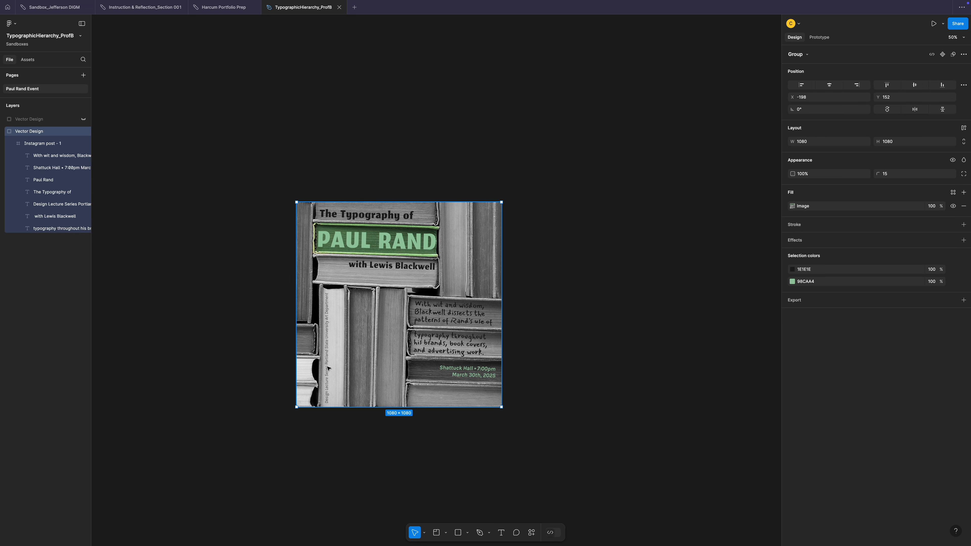
pyautogui.doubleClick(328, 369)
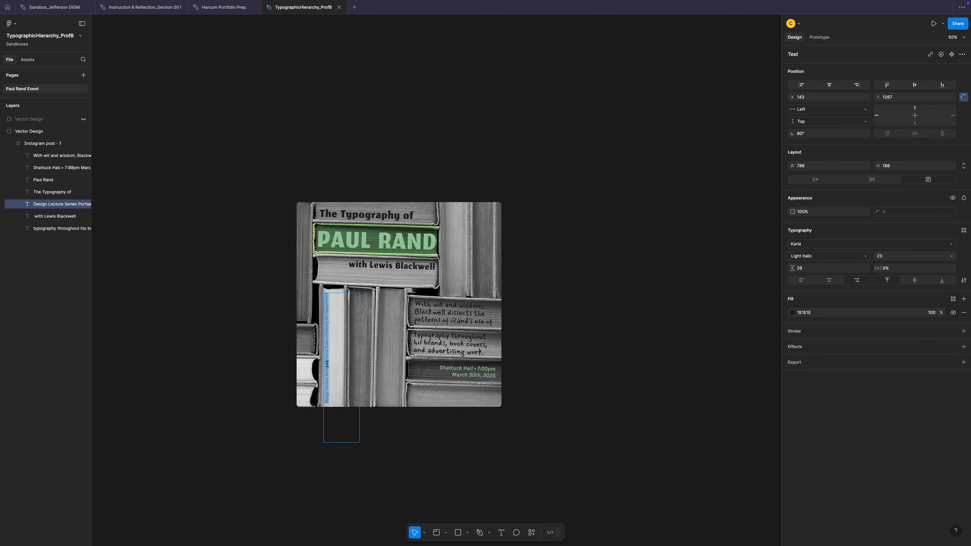
pyautogui.click(328, 365)
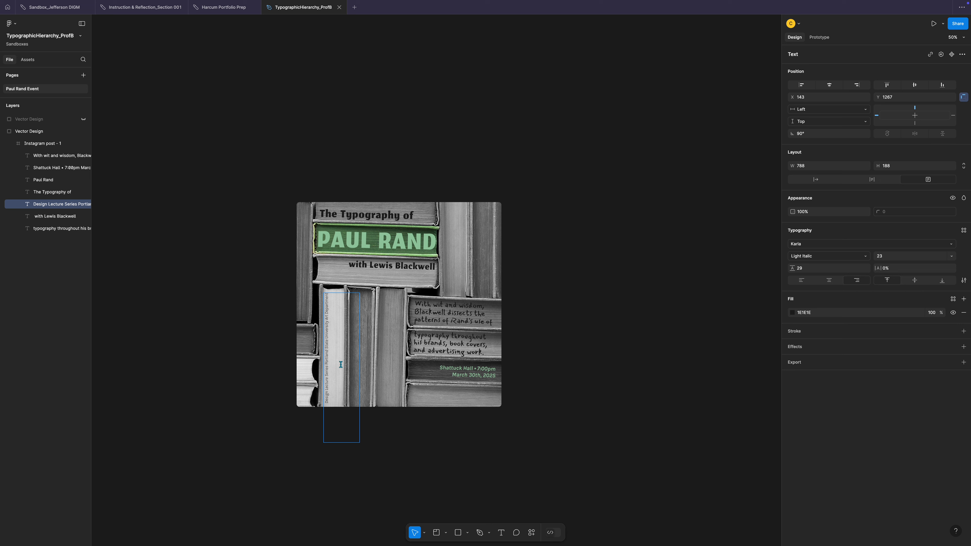
pyautogui.press('Return')
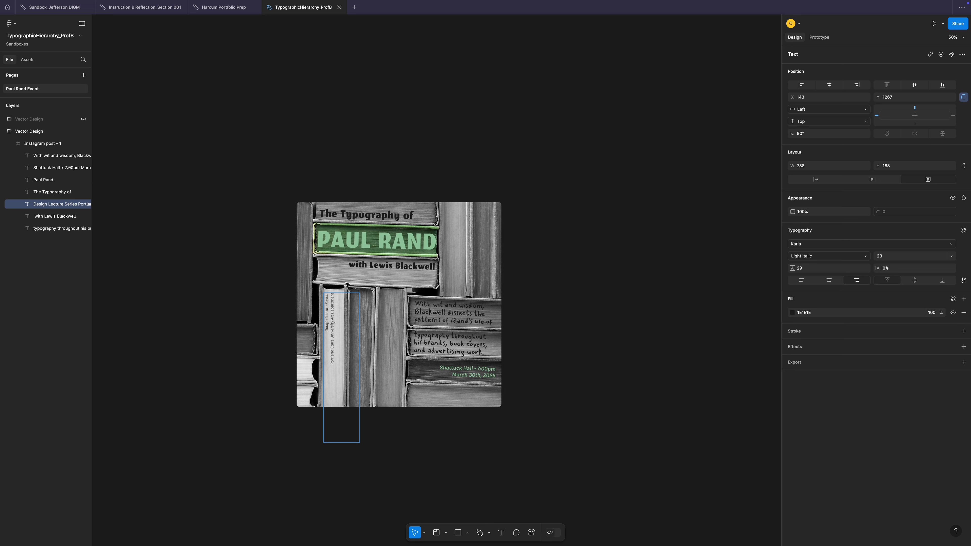
pyautogui.click(802, 282)
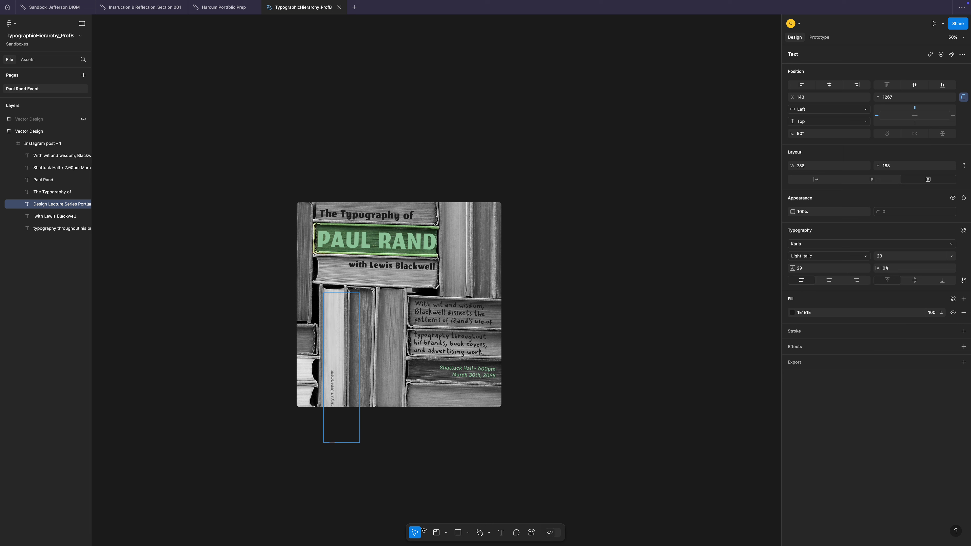
# Step: Shorten the series text box to about 557, position it within the light vertical spine, and set its line height to 30
pyautogui.click(342, 431)
pyautogui.moveTo(340, 445); pyautogui.dragTo(331, 394)
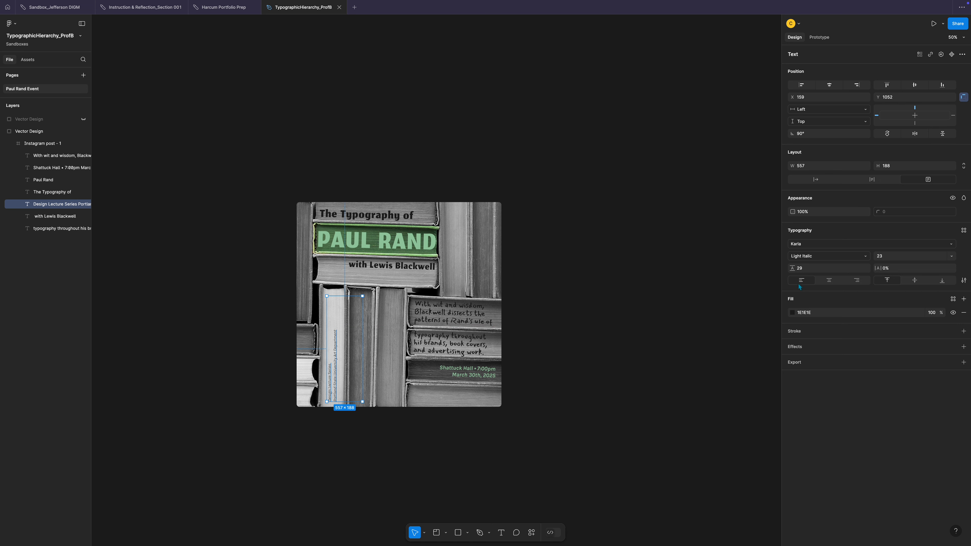
pyautogui.click(819, 271)
pyautogui.press('Up')
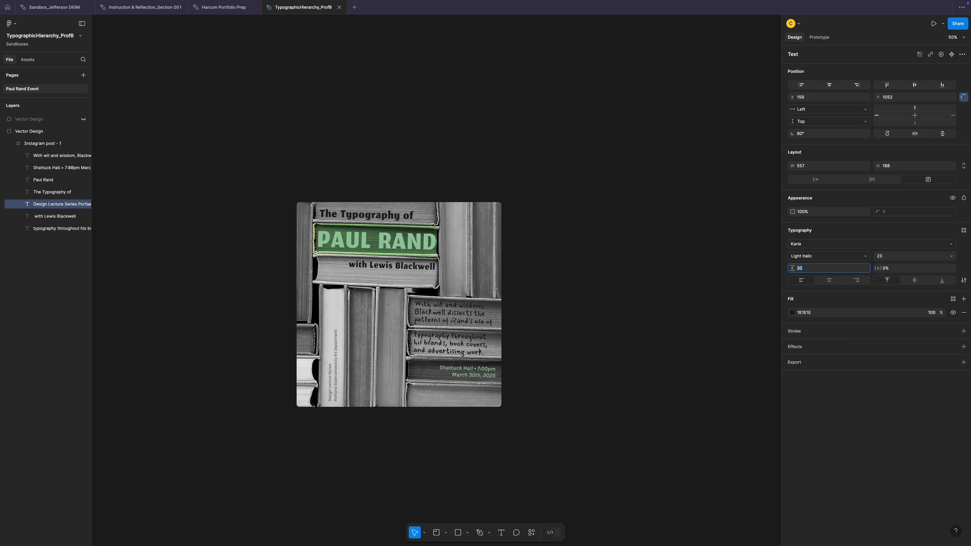
# Step: Set the vertical series text's line height to 29 and enlarge its font so it fills more of the light spine
pyautogui.press('Up')
pyautogui.press('Up')
pyautogui.press('Down')
pyautogui.press('Down')
pyautogui.press('Down')
pyautogui.click(888, 260)
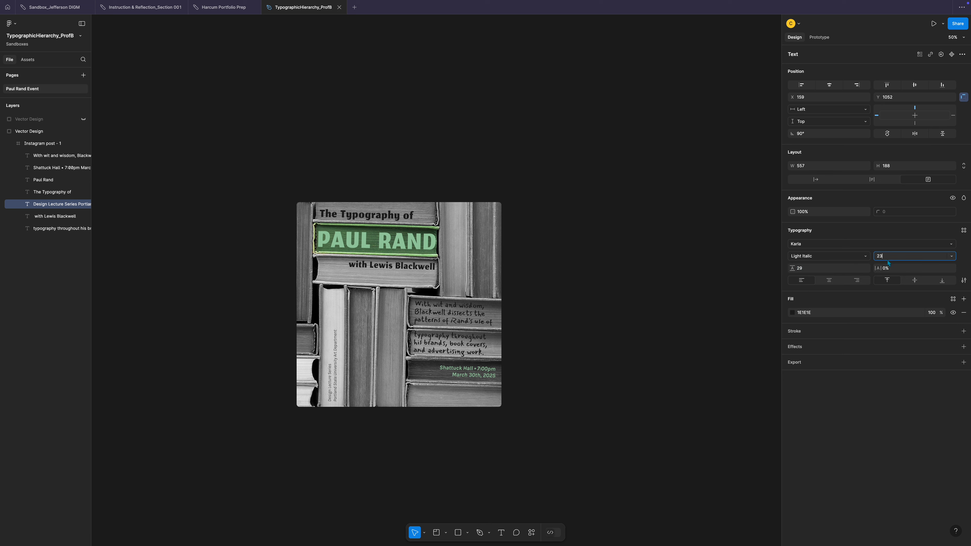
pyautogui.press('Up')
pyautogui.press('Up')
pyautogui.press('Up')
pyautogui.press('Up')
pyautogui.press('Up')
pyautogui.press('Up')
pyautogui.press('Up')
pyautogui.click(633, 349)
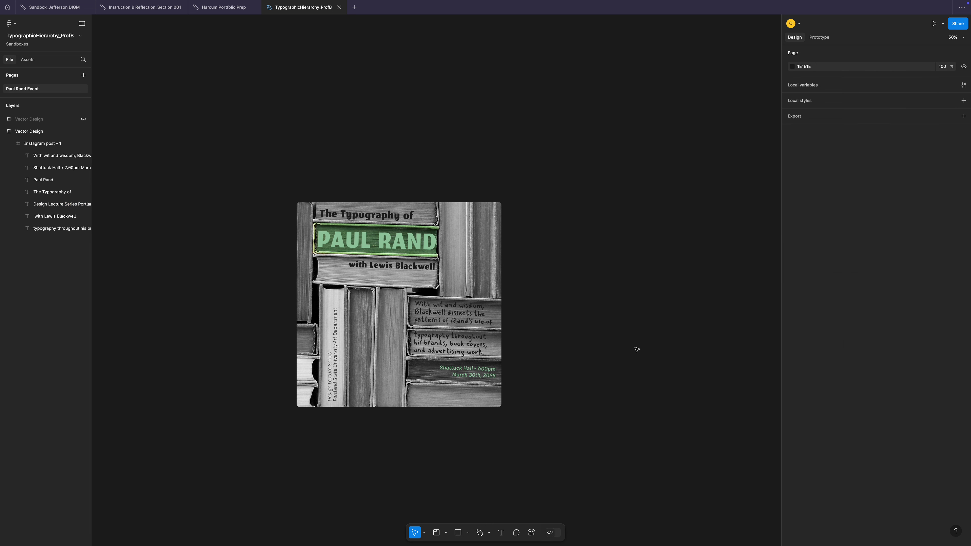
# Step: Set the venue and date text's font size to 37 and shift it slightly upward on its dark spine
pyautogui.click(469, 378)
pyautogui.doubleClick(470, 370)
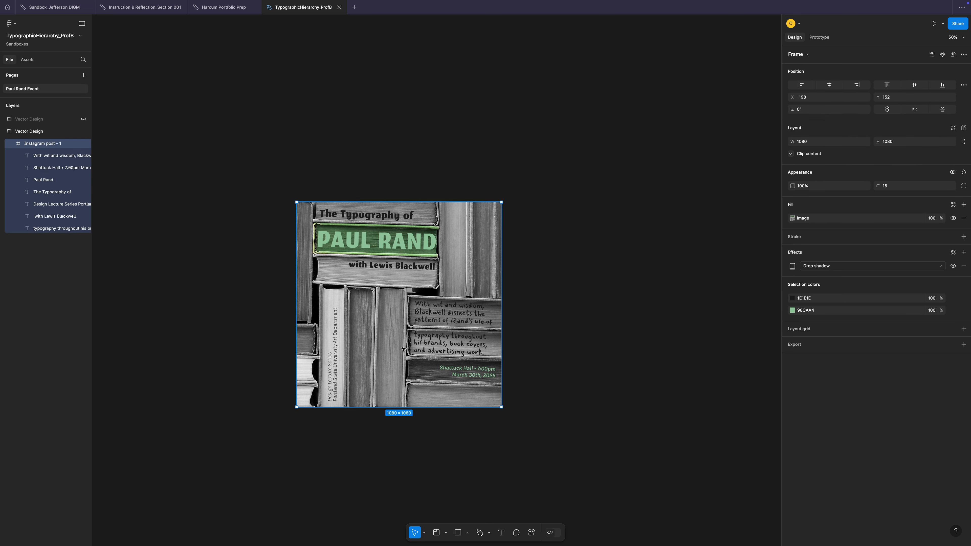
pyautogui.click(50, 180)
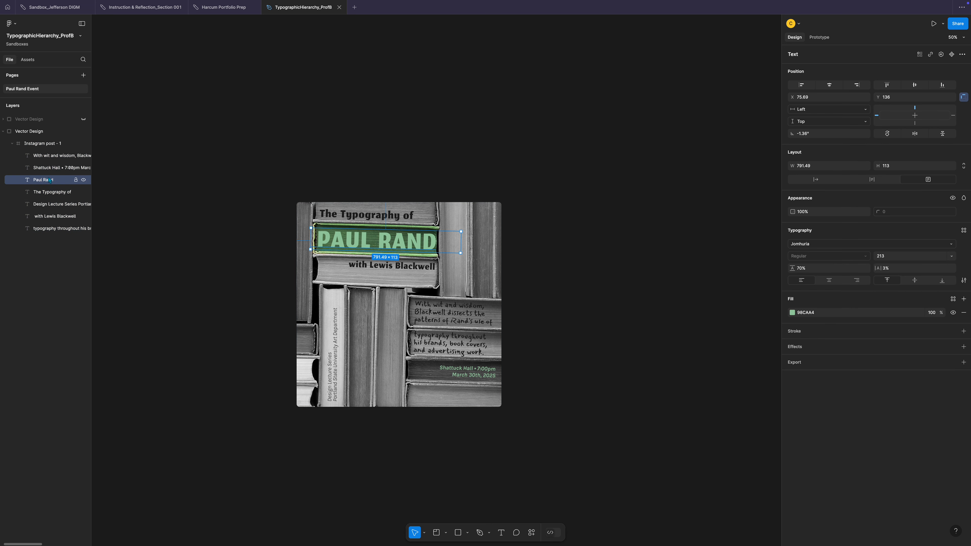
pyautogui.click(50, 168)
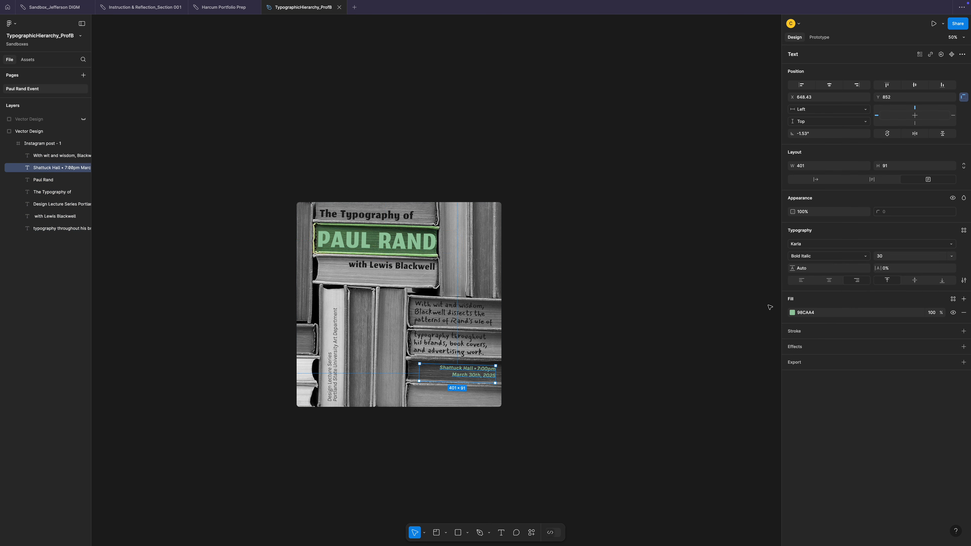
pyautogui.click(894, 257)
pyautogui.press('Up')
pyautogui.press('Up')
pyautogui.press('Up')
pyautogui.press('Up')
pyautogui.press('Up')
pyautogui.press('Up')
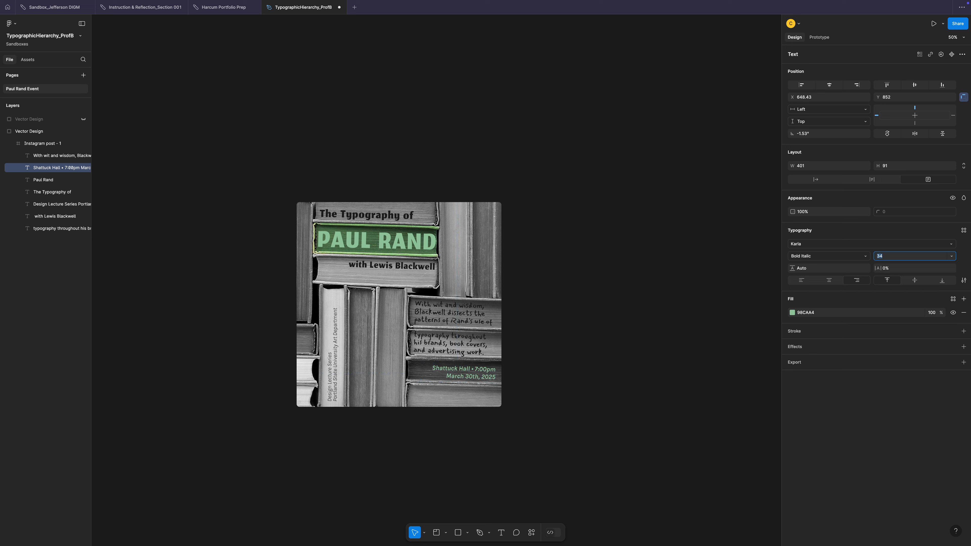
pyautogui.press('Up')
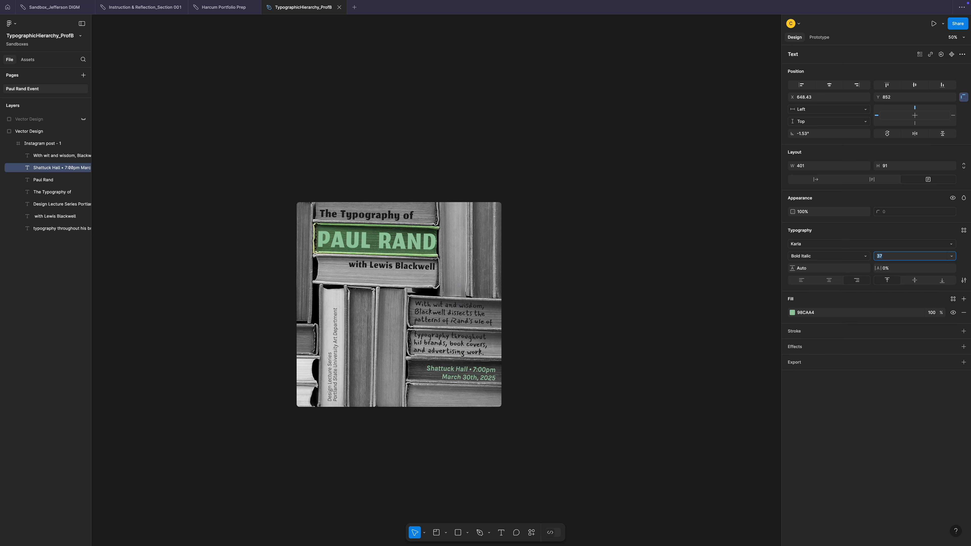
pyautogui.moveTo(477, 379); pyautogui.dragTo(478, 376)
pyautogui.click(605, 400)
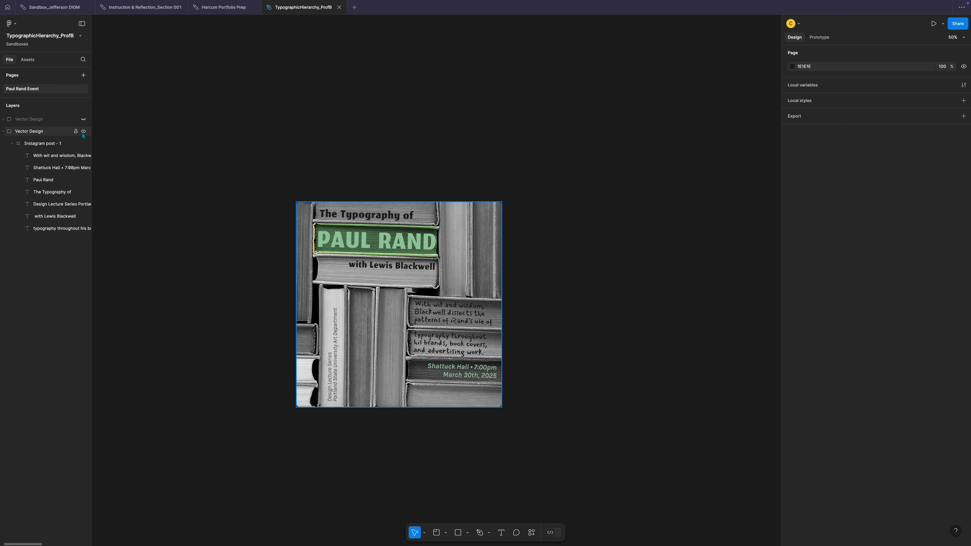
# Step: Collapse and hide the book-spine design group, and show the teal illustrated design group instead
pyautogui.click(4, 132)
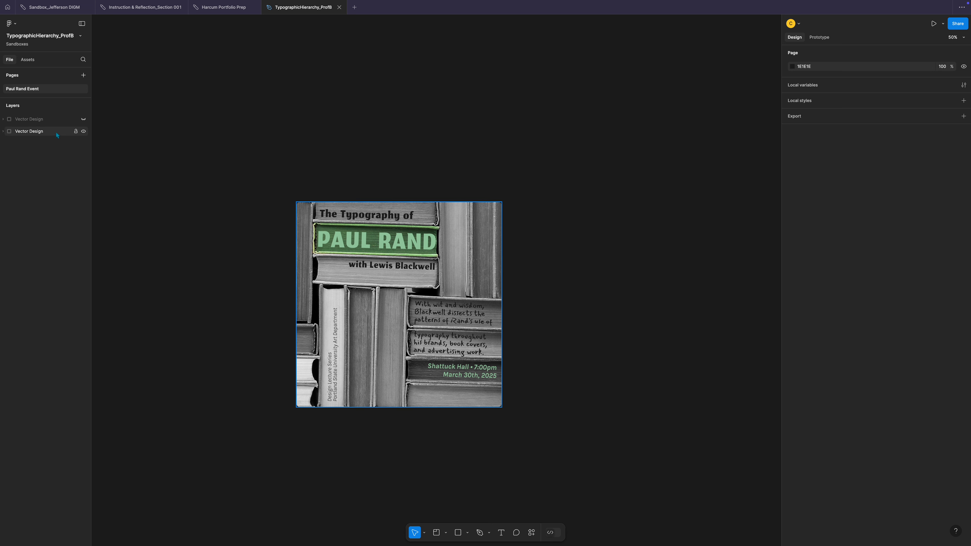
pyautogui.click(83, 131)
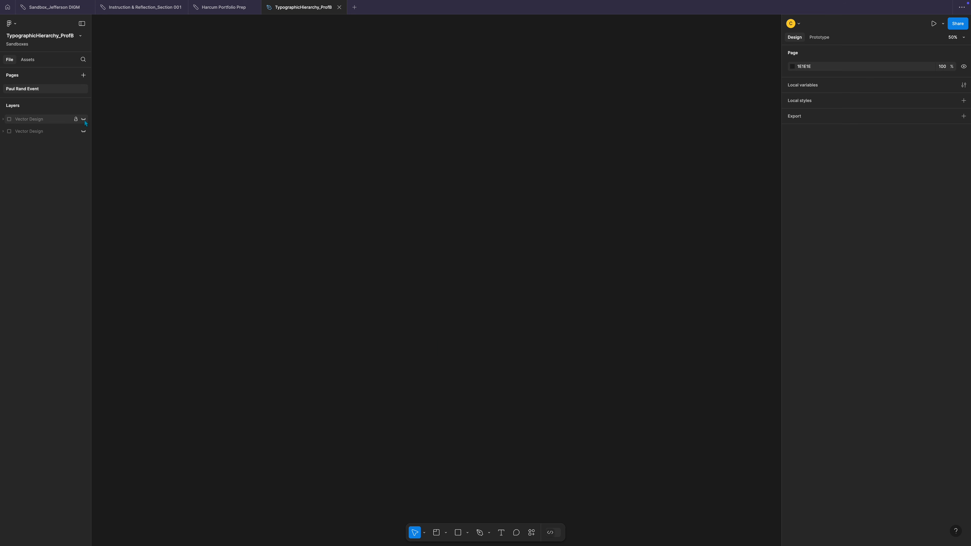
pyautogui.click(84, 119)
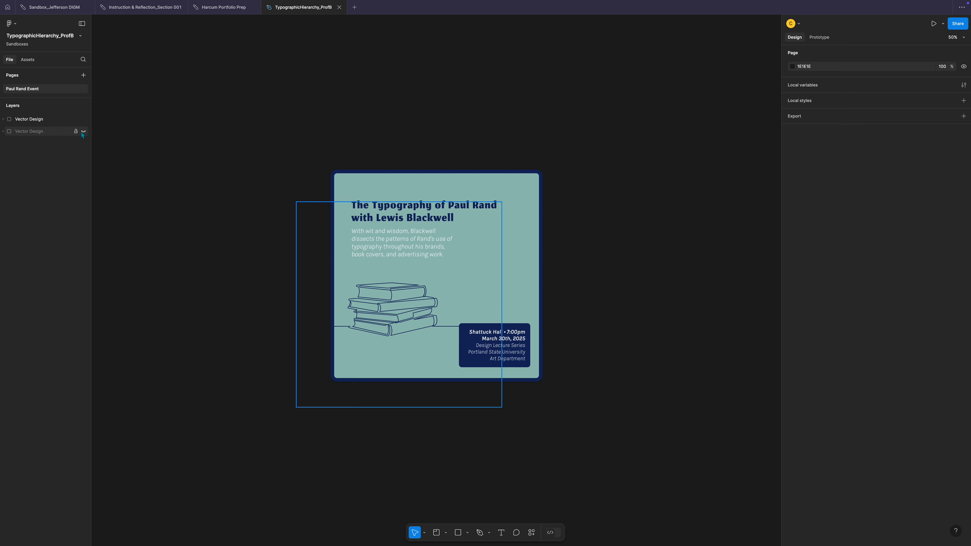
pyautogui.rightClick(41, 121)
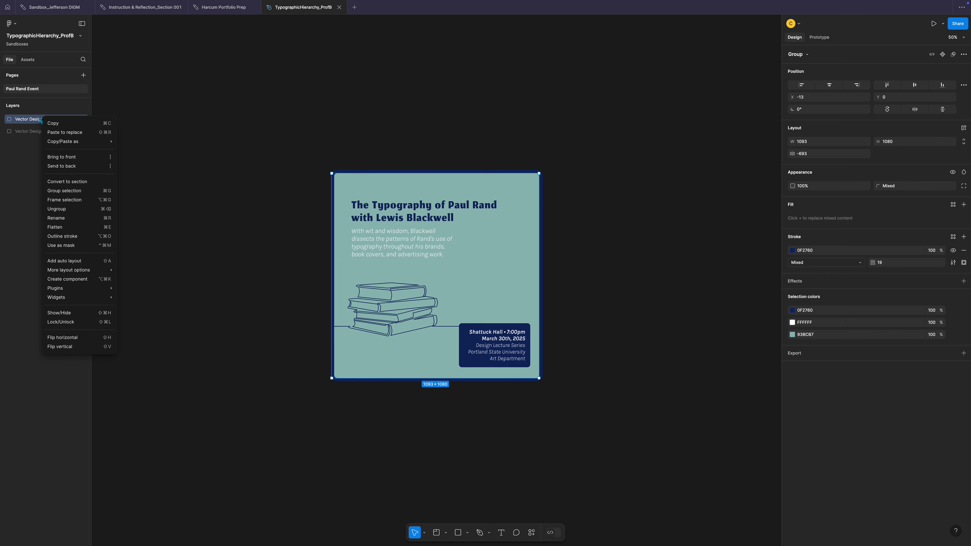
pyautogui.click(19, 172)
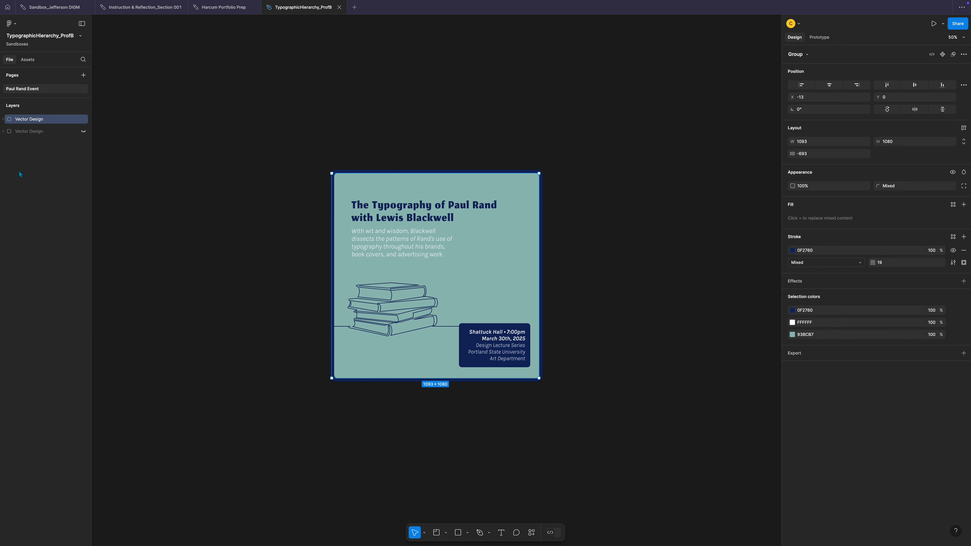
pyautogui.click(7, 8)
pyautogui.click(165, 118)
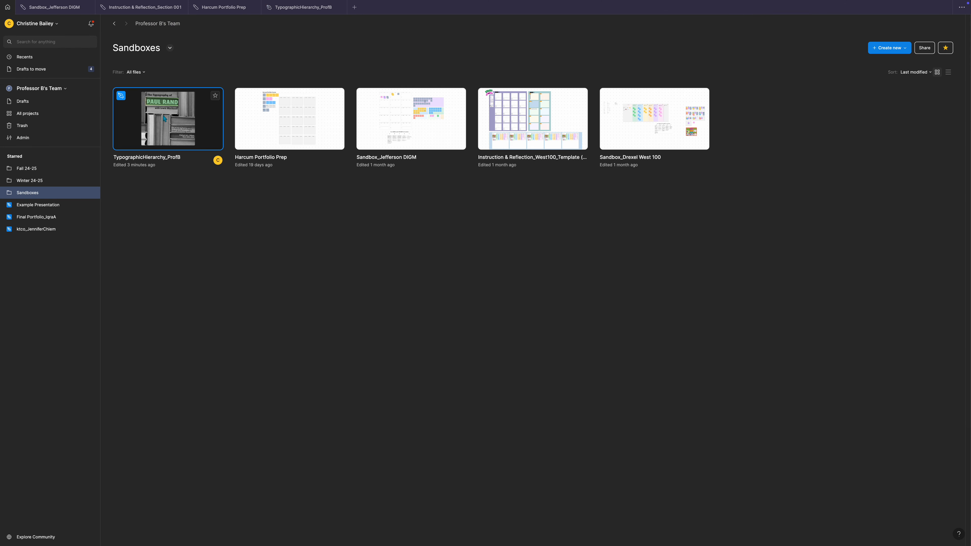
pyautogui.doubleClick(136, 120)
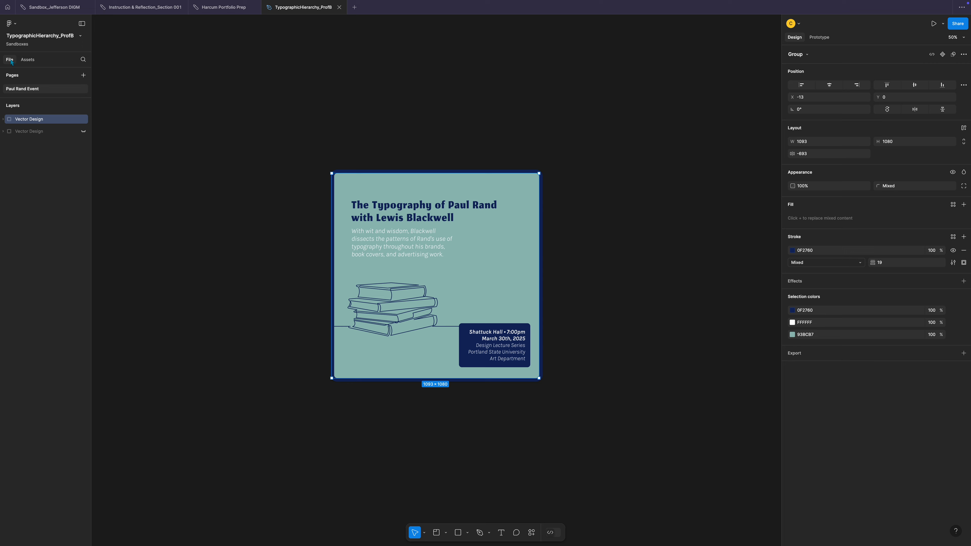
# Step: Check the export options for the teal illustrated design group, and deselect the group
pyautogui.click(11, 23)
pyautogui.moveTo(19, 56)
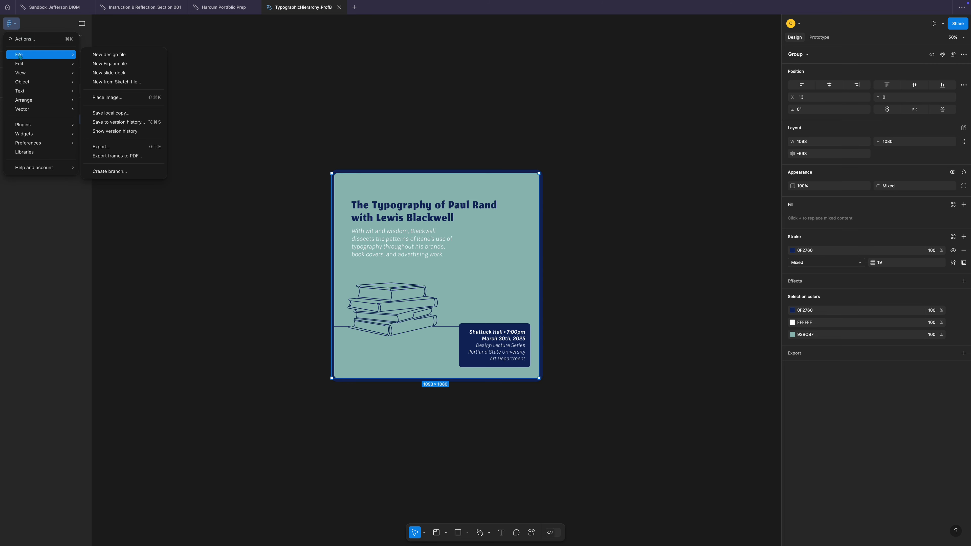
pyautogui.click(106, 149)
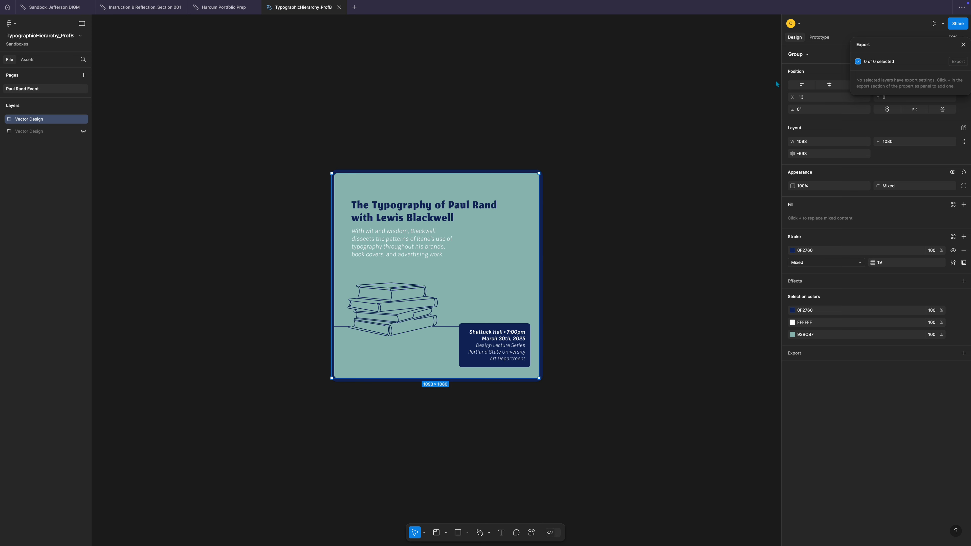
pyautogui.click(66, 163)
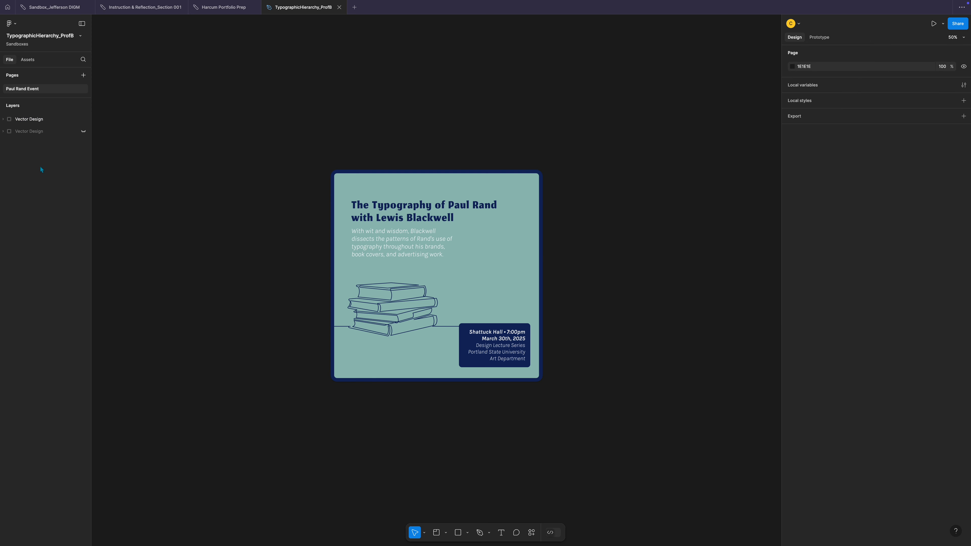
# Step: Add a second page to the file with its default name, and return to the Paul Rand Event page
pyautogui.click(6, 107)
pyautogui.click(9, 107)
pyautogui.click(84, 76)
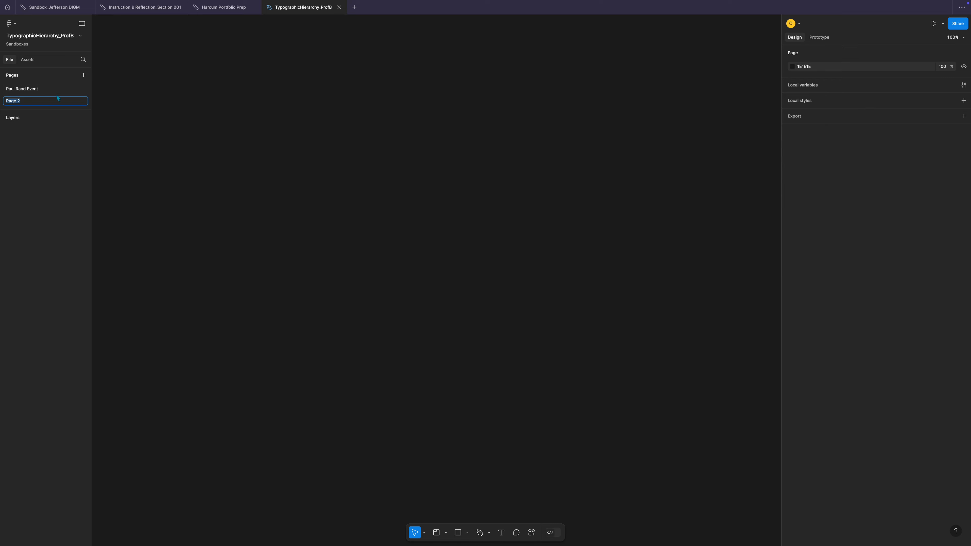
pyautogui.press('Return')
pyautogui.click(31, 90)
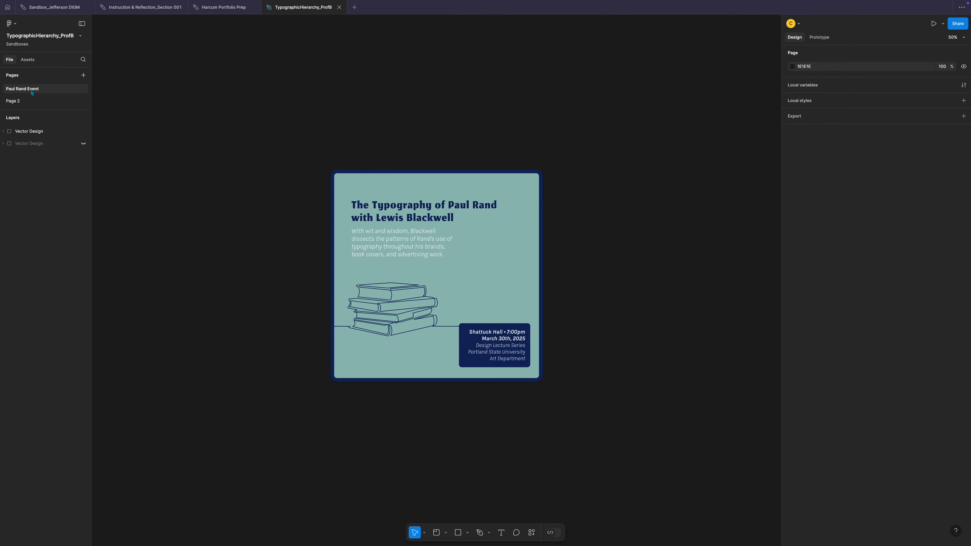